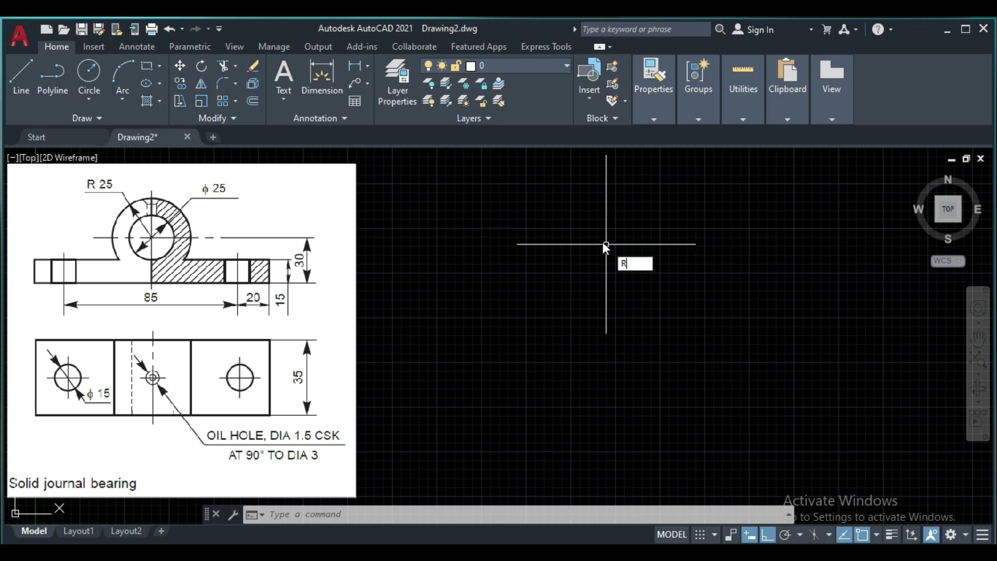
Draw a 125 by 15 rectangle beside the reference image as the bearing's base in the front view.
type("EC")
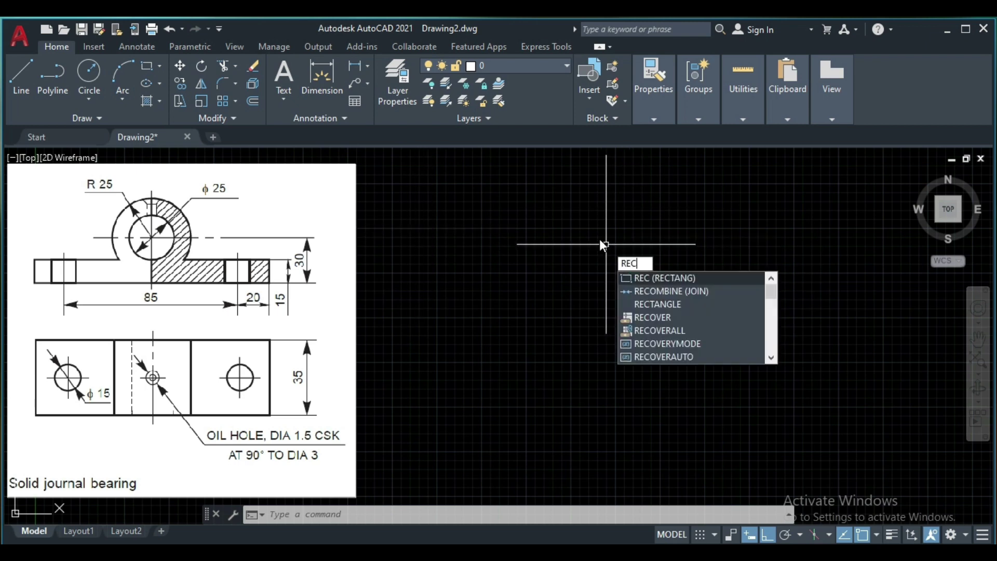
key("Return")
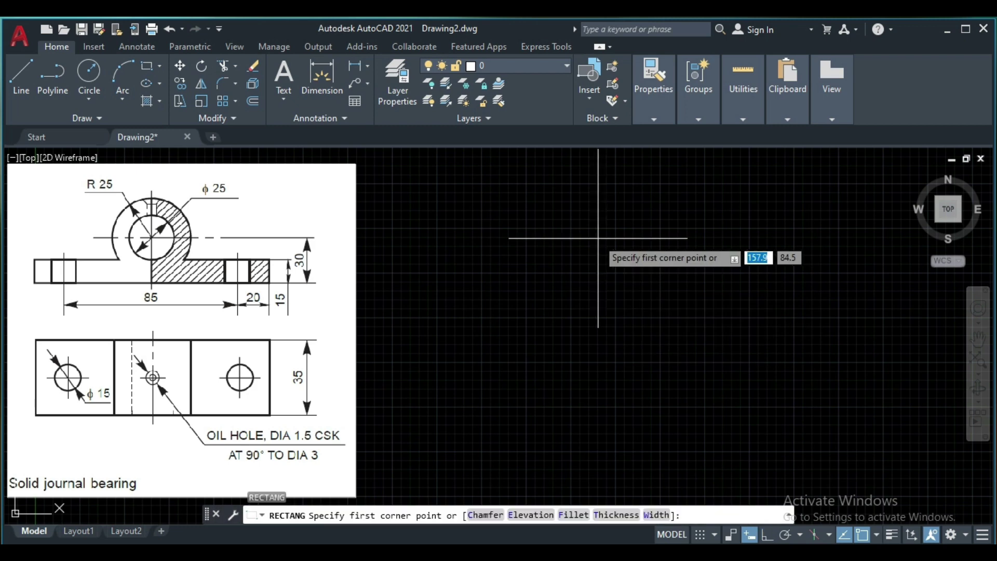
left_click(384, 305)
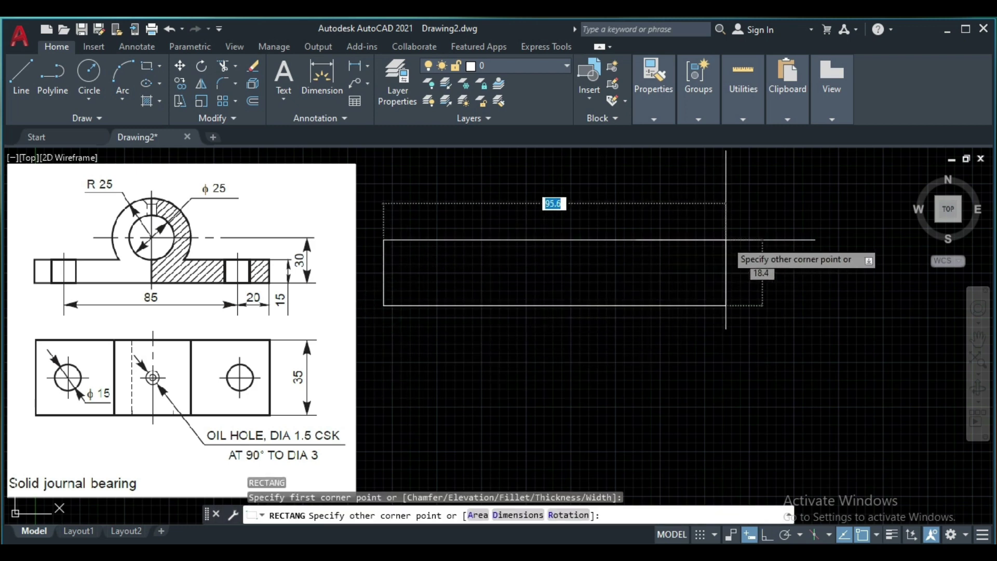
type("12")
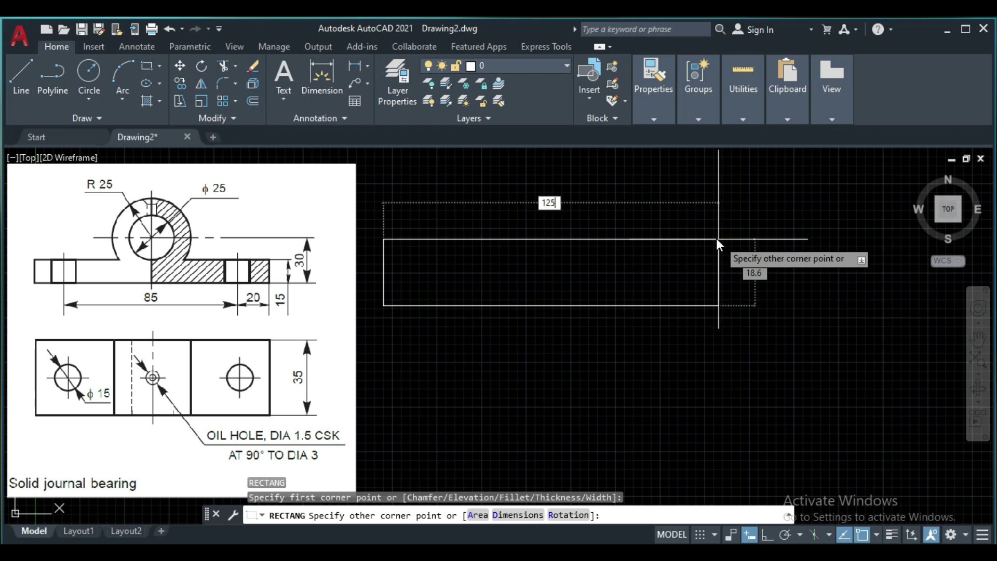
type("5")
key("Tab")
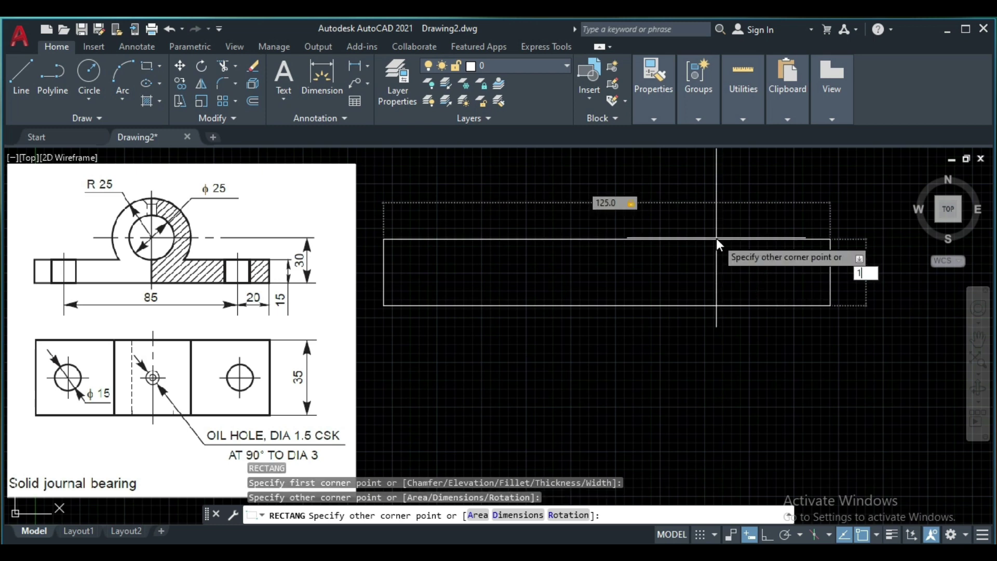
type("15")
key("Return")
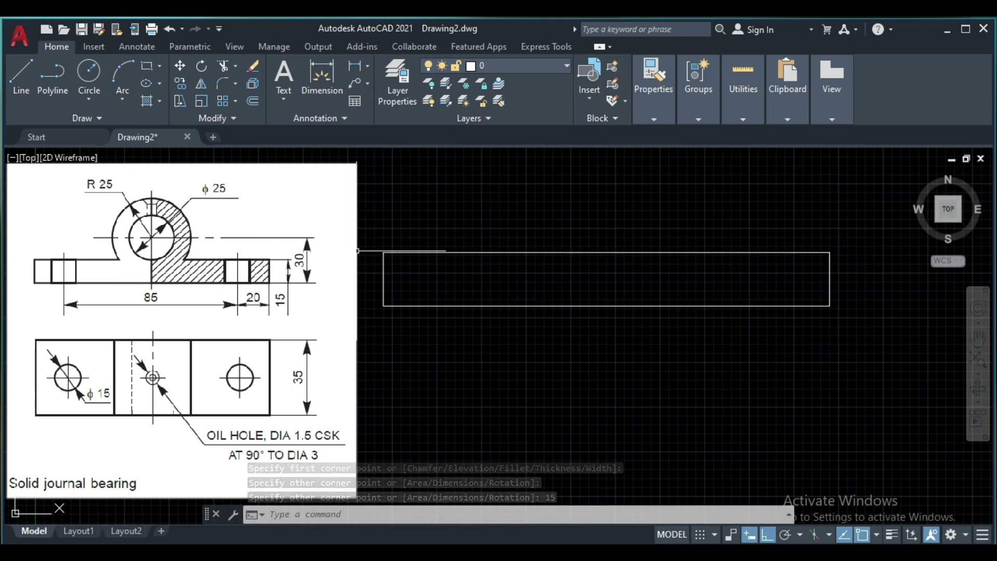
Explode the base rectangle into separate lines.
left_click(852, 218)
left_click(376, 321)
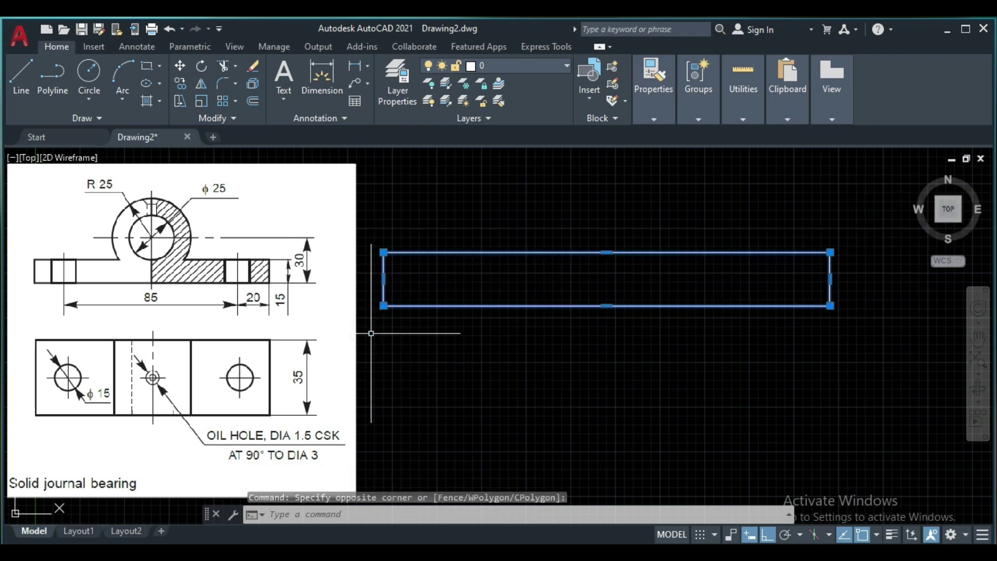
type("x")
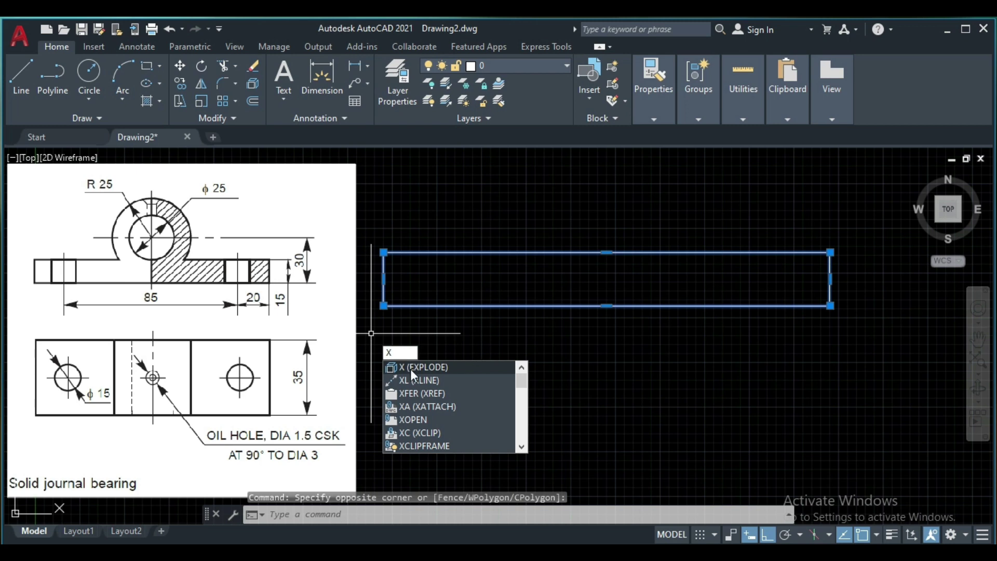
key("Return")
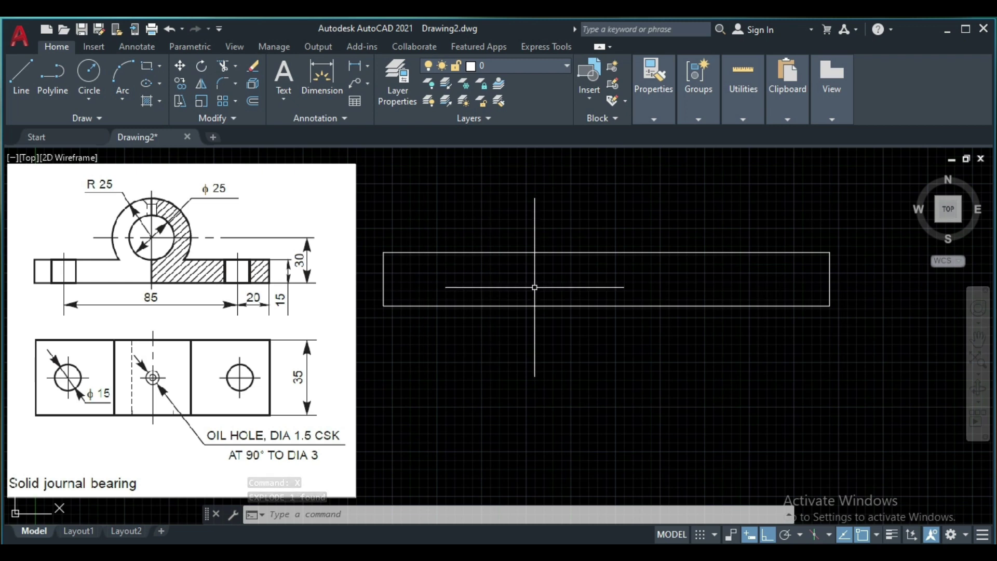
Offset both vertical end edges of the base 20 inward to form the hole centre lines.
type("O")
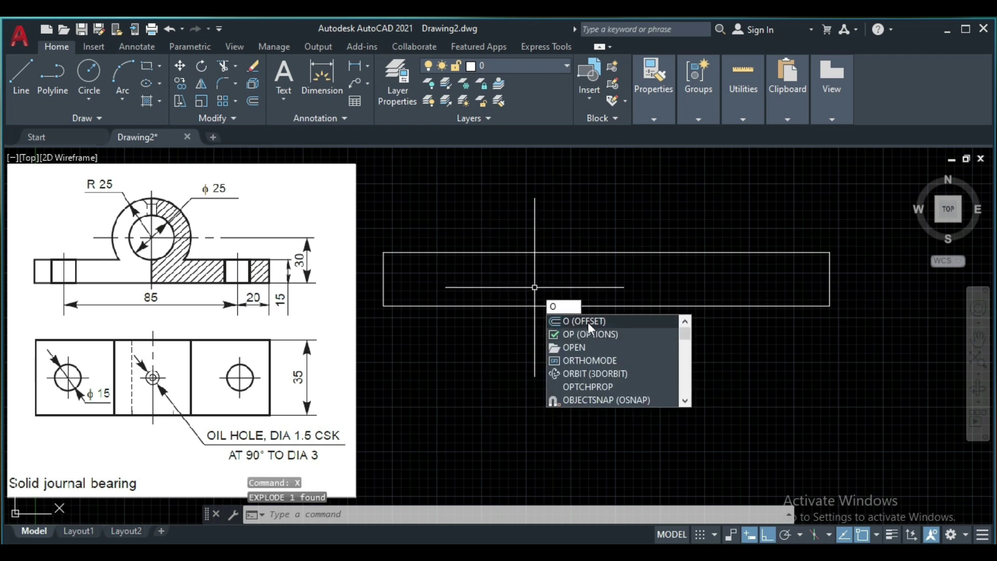
left_click(597, 321)
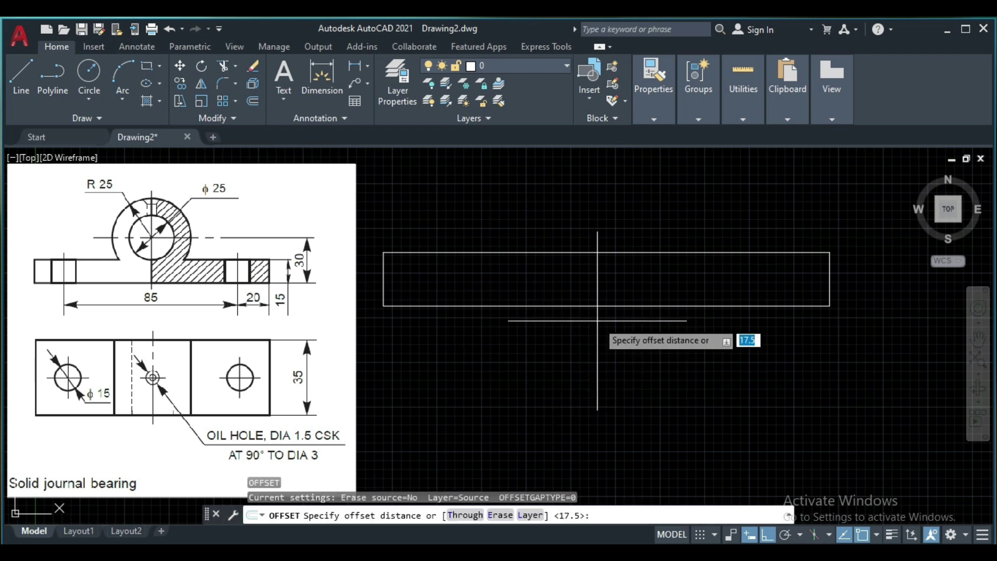
type("20")
key("Return")
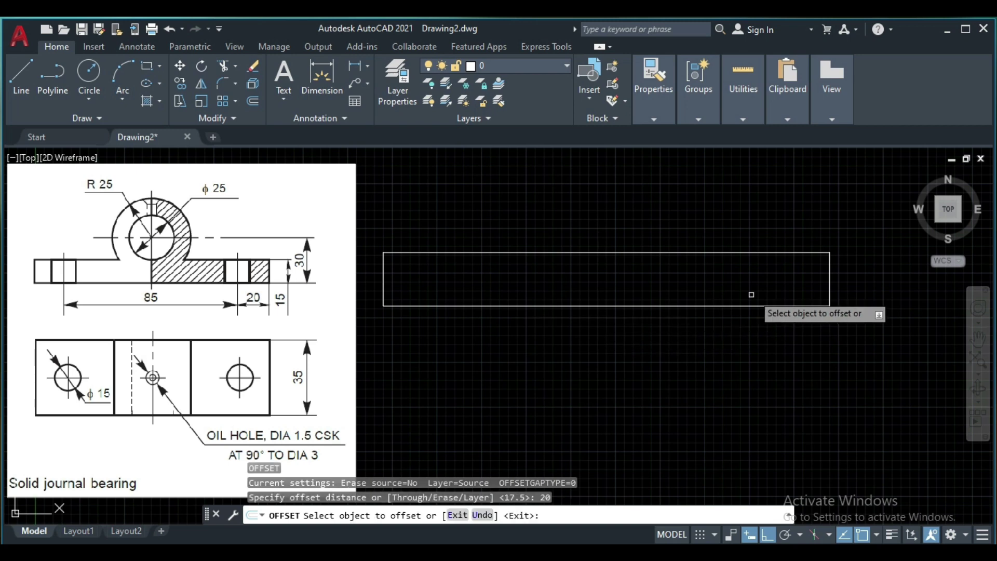
left_click(829, 273)
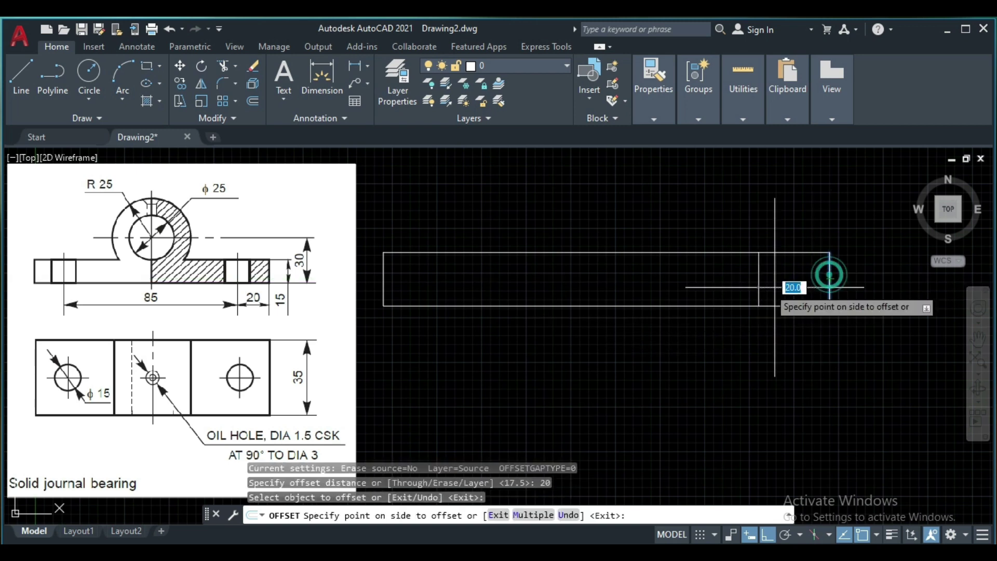
left_click(719, 289)
left_click(383, 281)
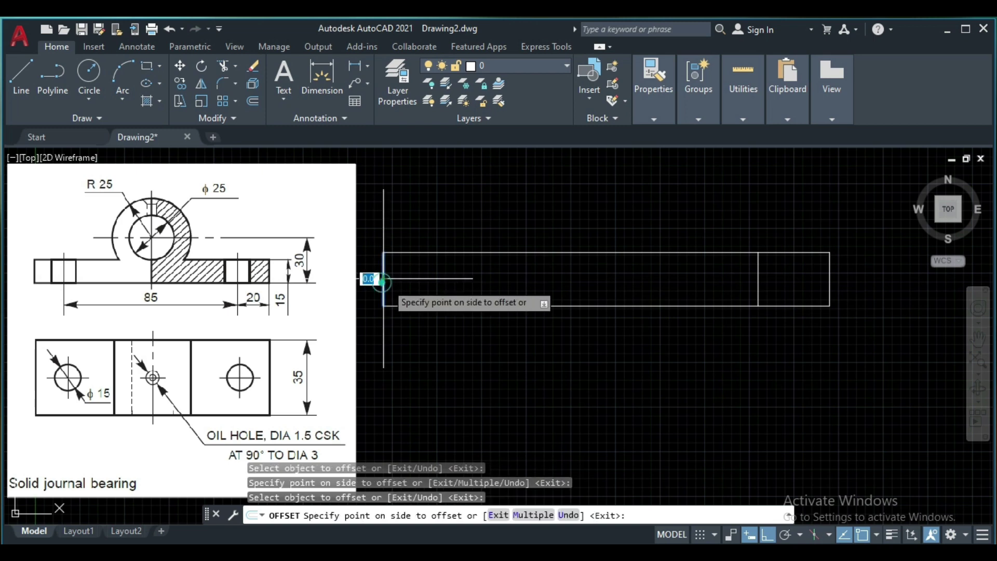
left_click(476, 288)
key("Return")
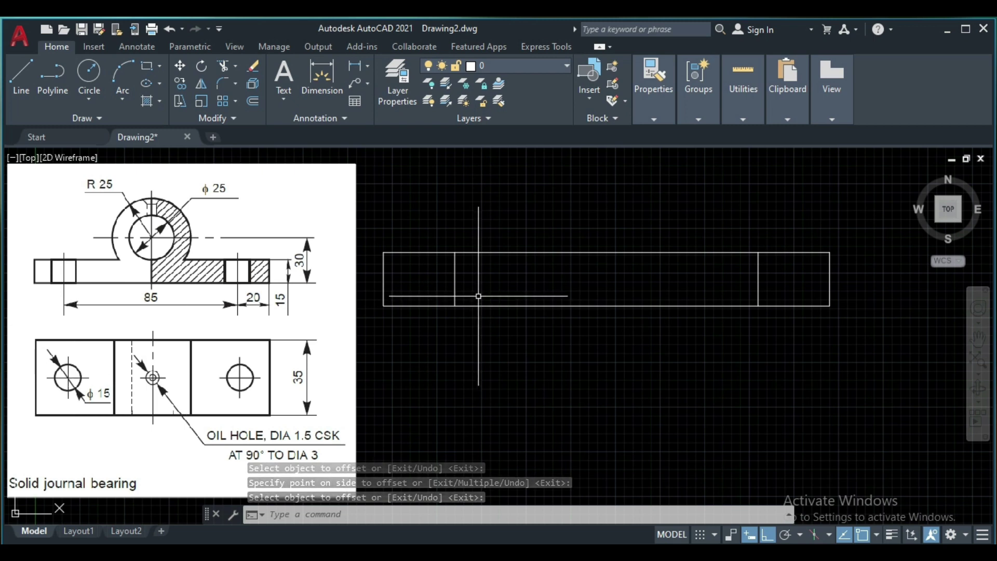
Offset the left hole's centre line 7.5 to both sides to form the hole edges.
type("o")
key("Return")
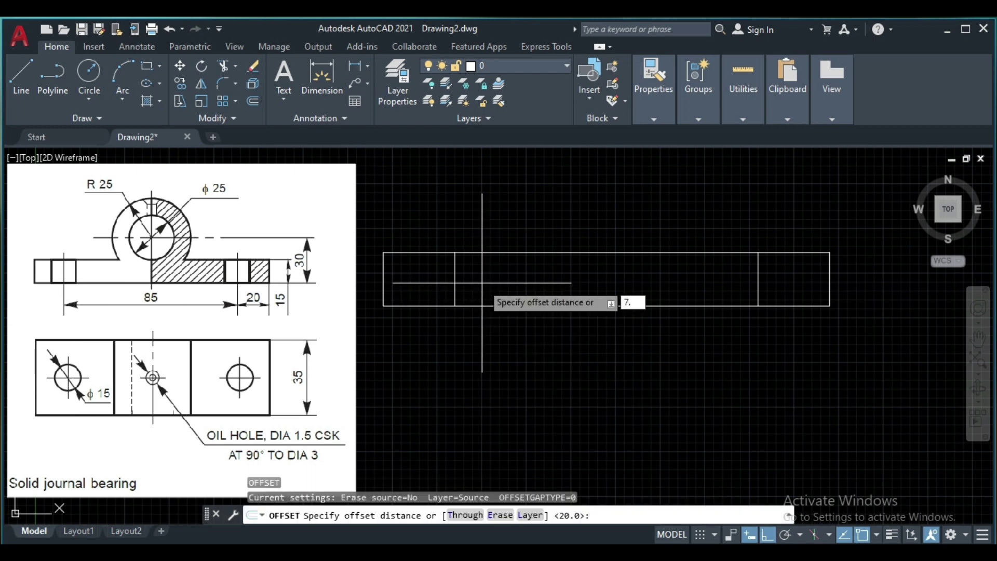
type("7.5")
key("Return")
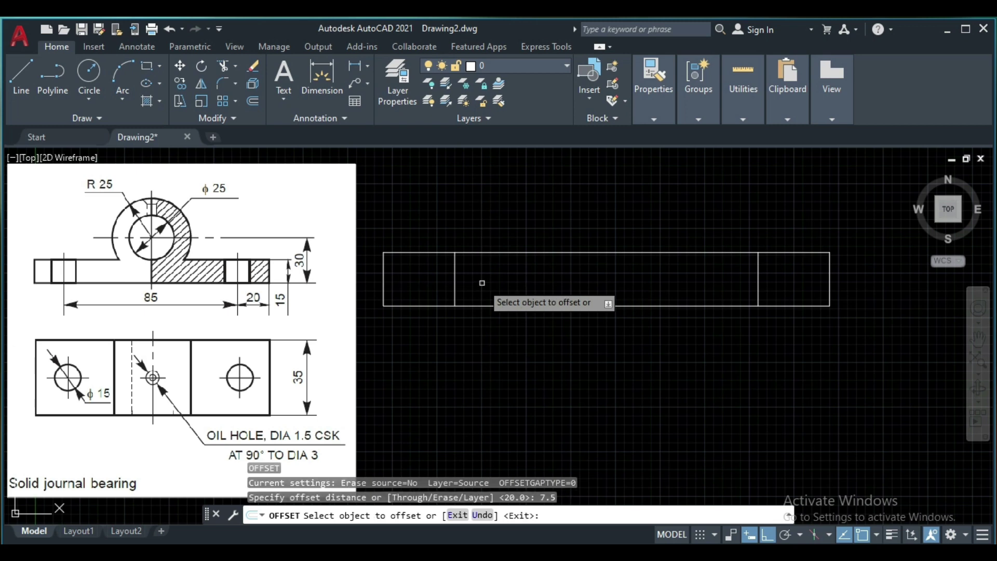
left_click(455, 275)
left_click(468, 278)
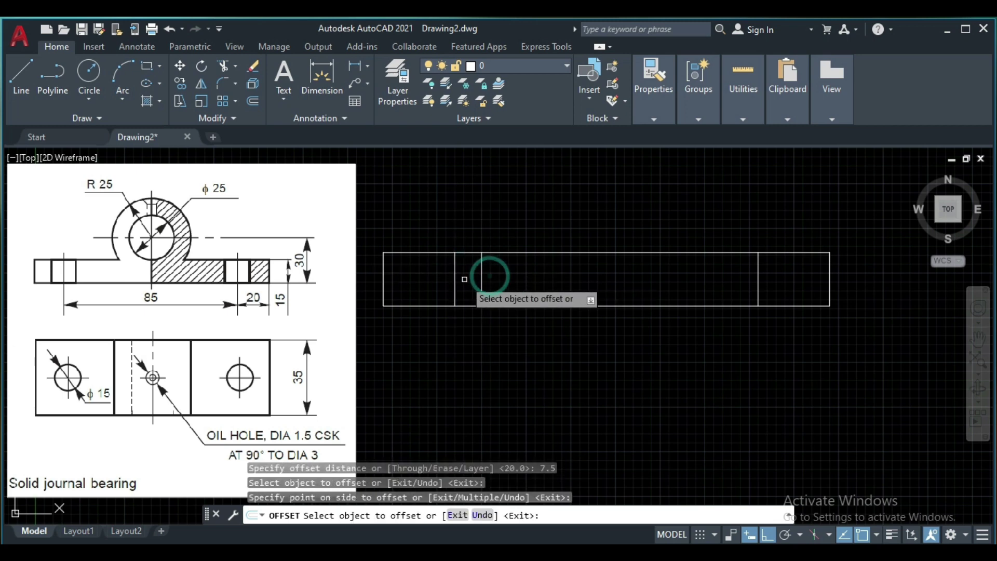
left_click(455, 278)
left_click(405, 282)
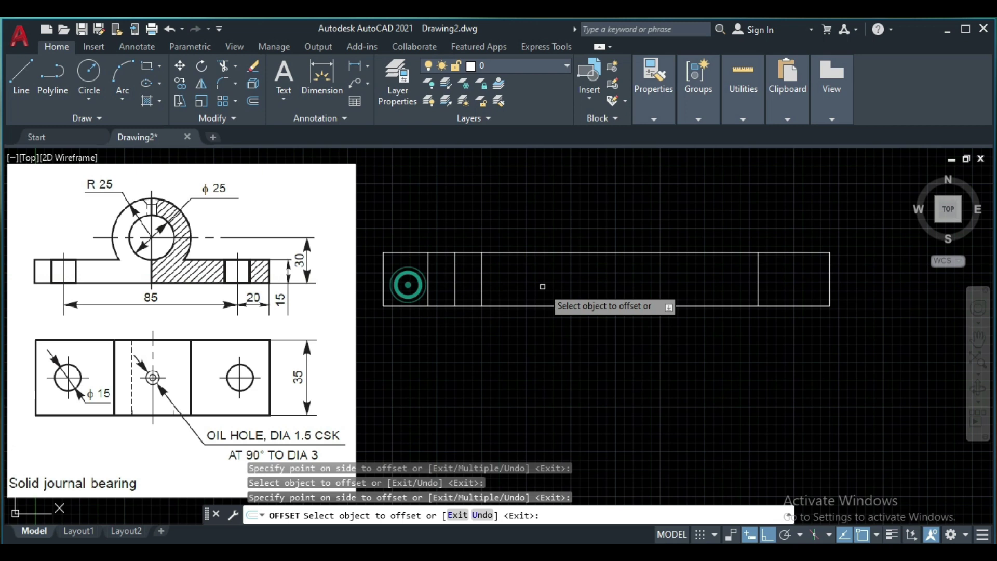
Offset the right hole's centre line to both sides at the same 7.5 distance to form its edges.
left_click(757, 273)
left_click(804, 262)
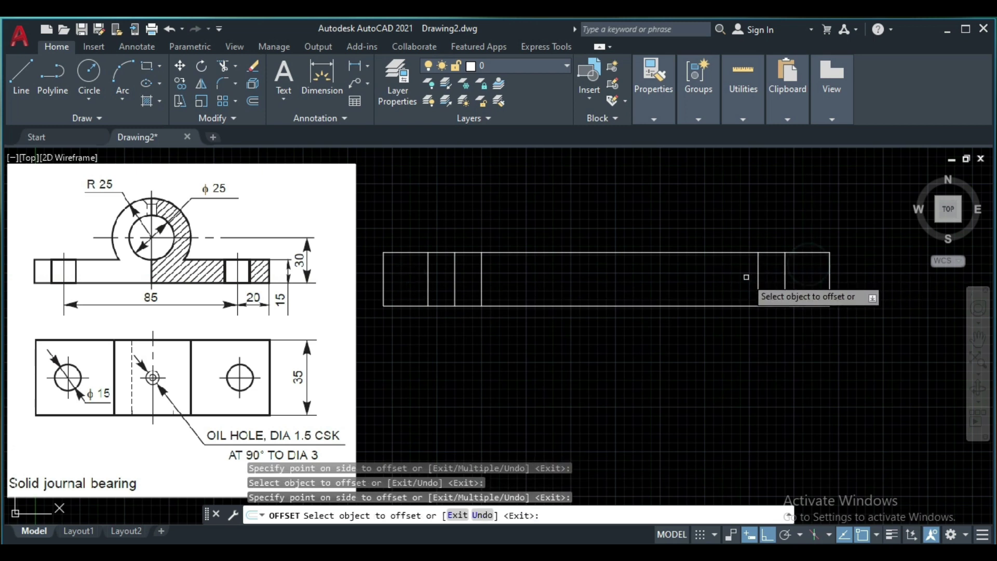
left_click(760, 273)
left_click(686, 280)
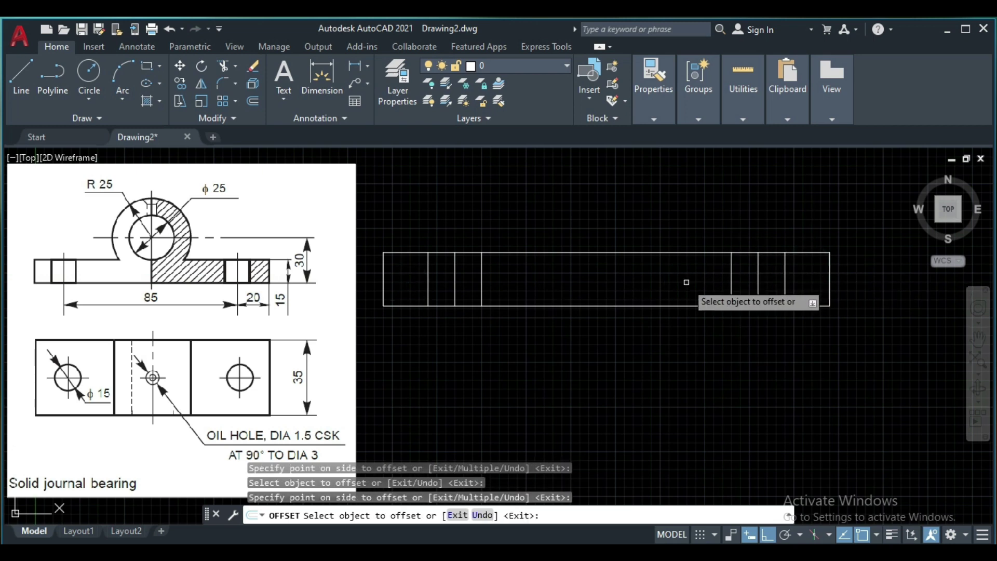
key("Return")
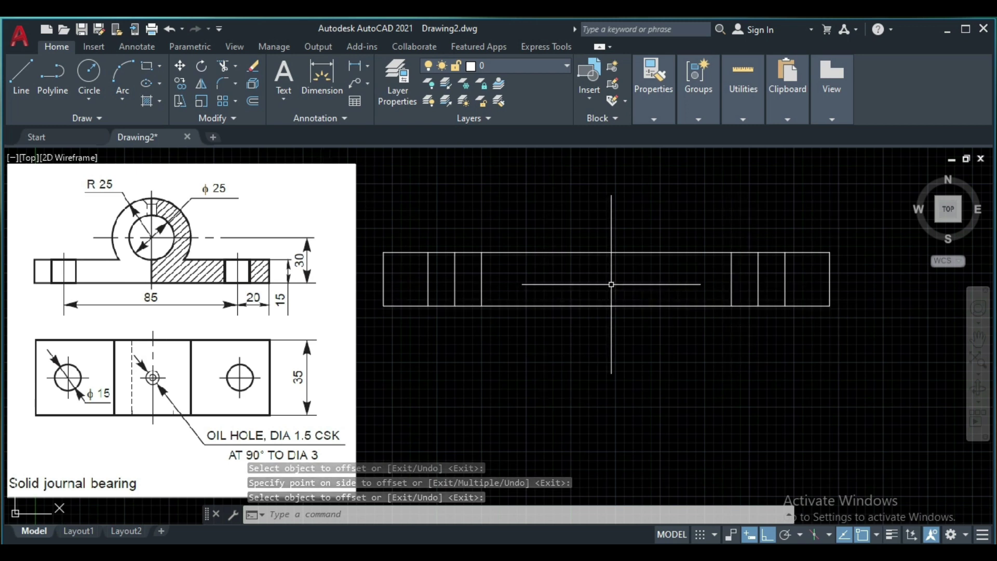
Offset the base's right end edge 62.5 inward to create the vertical line at mid-length.
type("o")
key("Return")
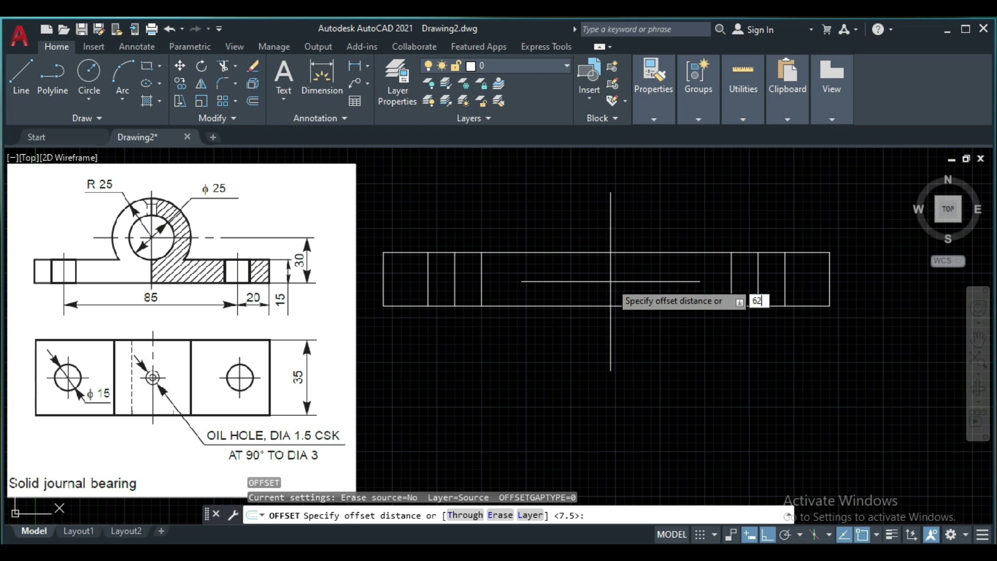
type("62.5")
key("Return")
left_click(831, 266)
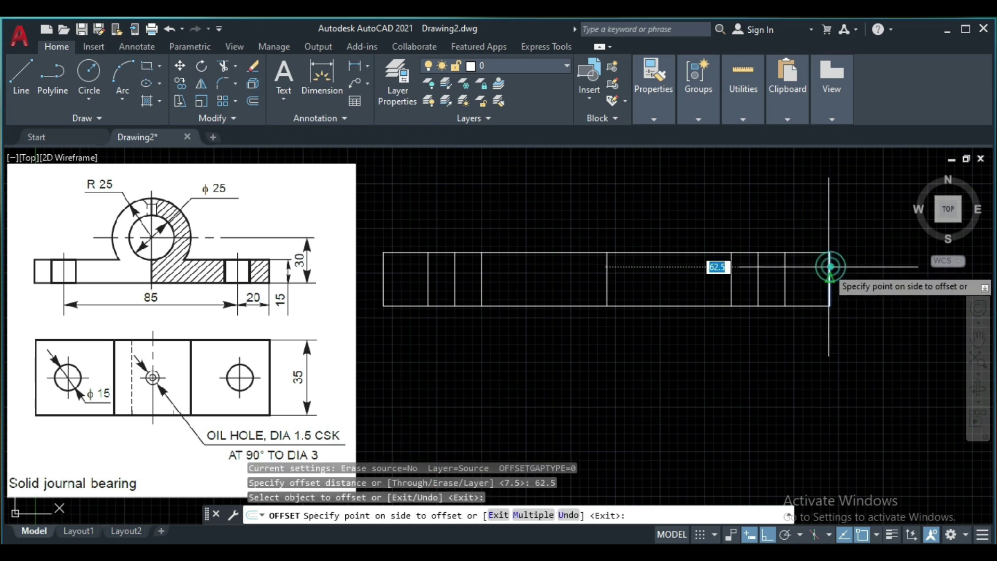
left_click(553, 285)
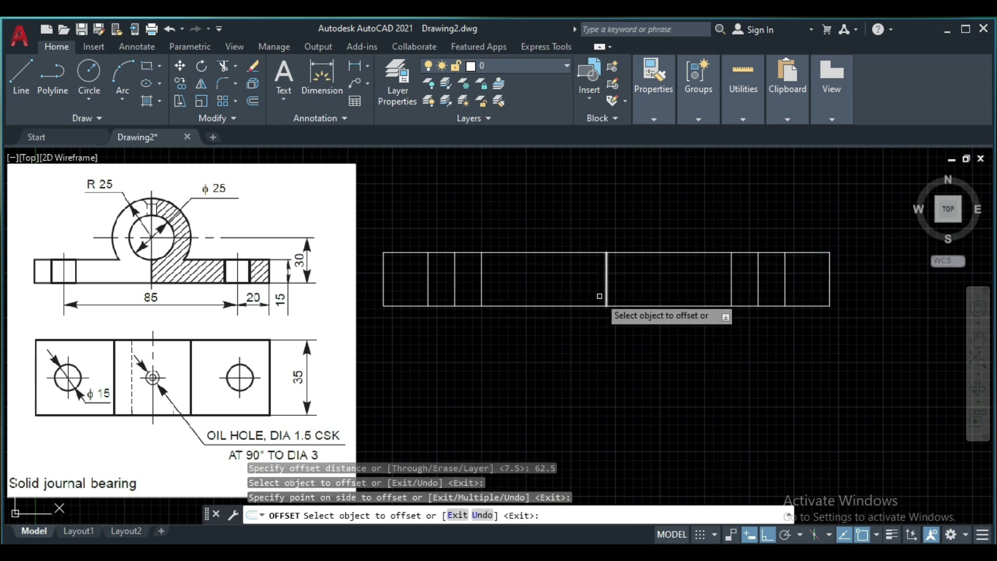
key("Return")
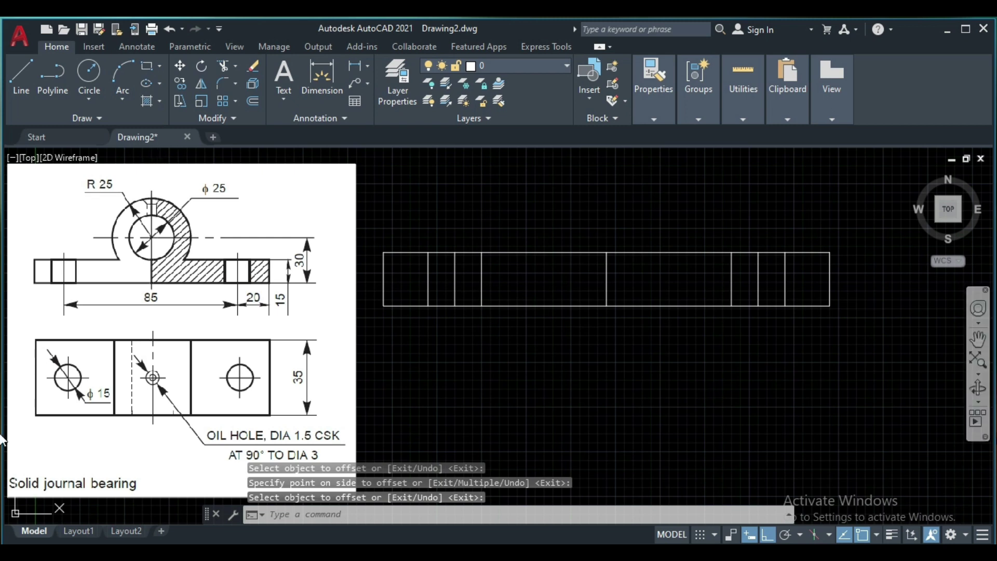
Draw a vertical line upward from the upper end of the base's middle line to extend the centre axis.
left_click(978, 339)
left_click_drag(791, 351, 794, 428)
right_click(819, 270)
left_click(865, 285)
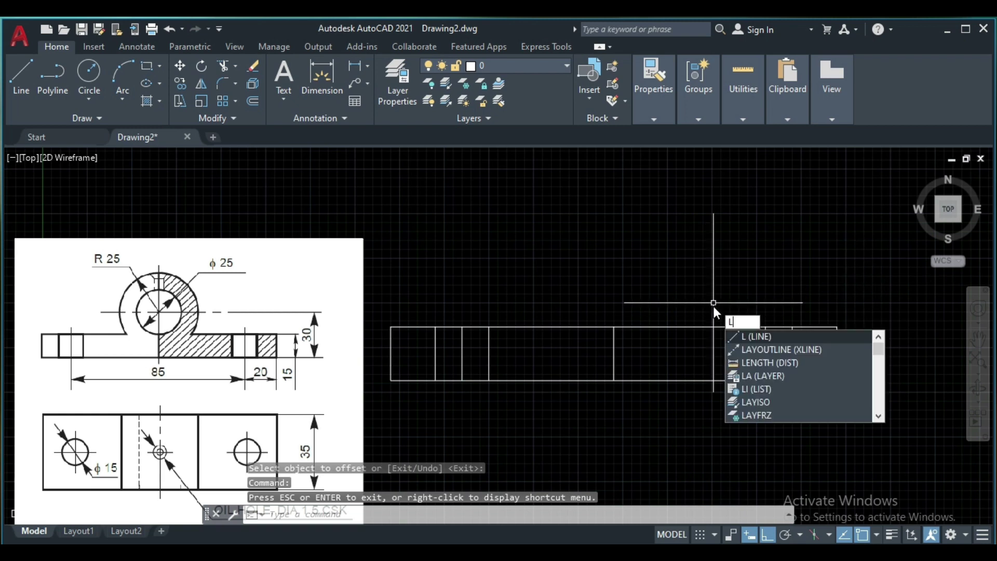
key("Return")
left_click(614, 327)
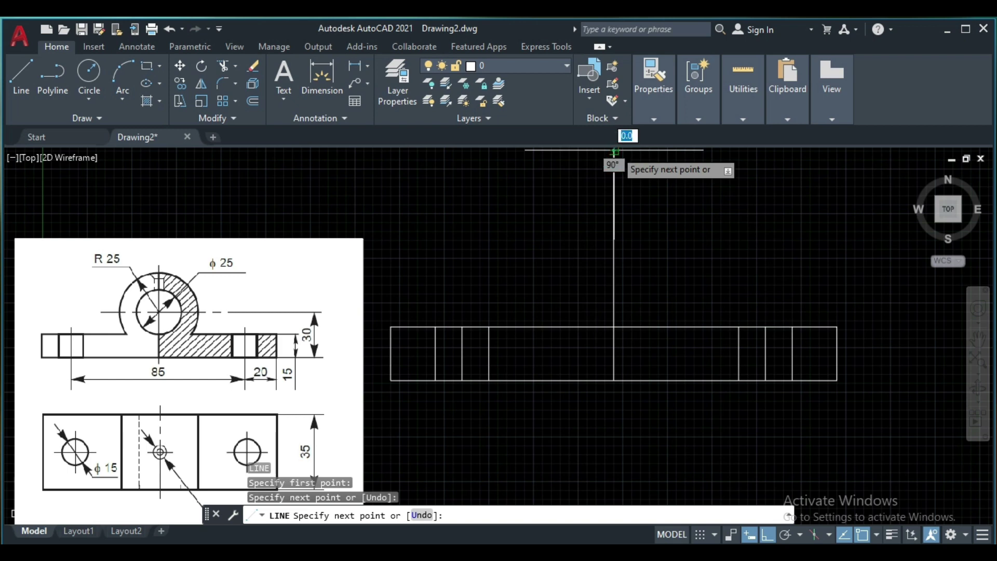
left_click(614, 151)
key("Return")
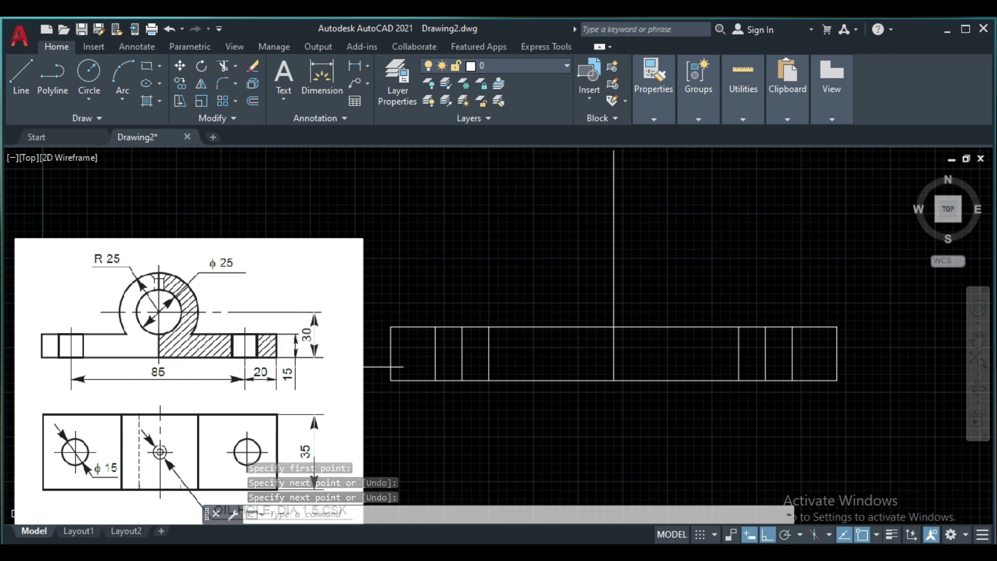
Offset the base's bottom edge 30 upward to locate the height of the bore centre.
type("O")
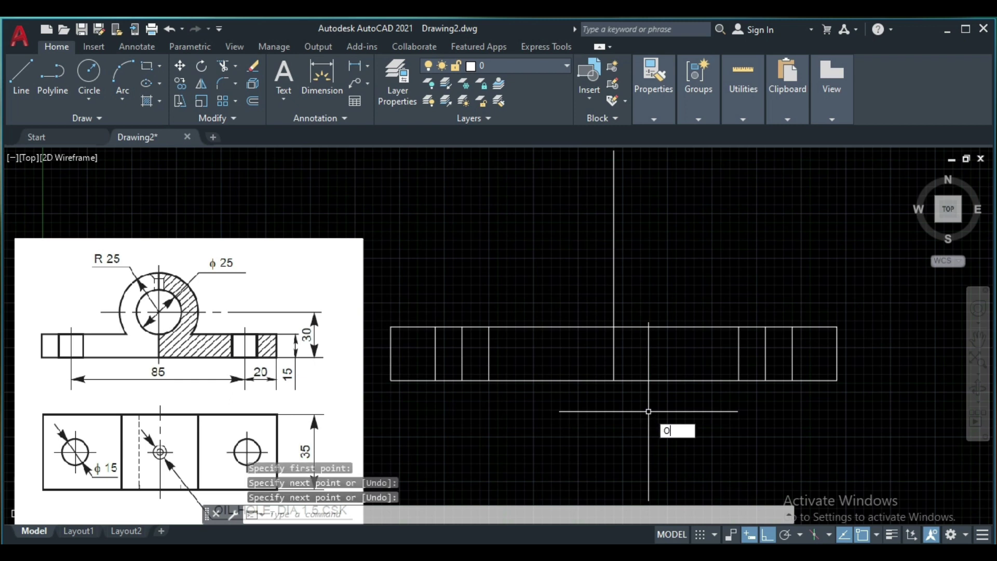
key("Return")
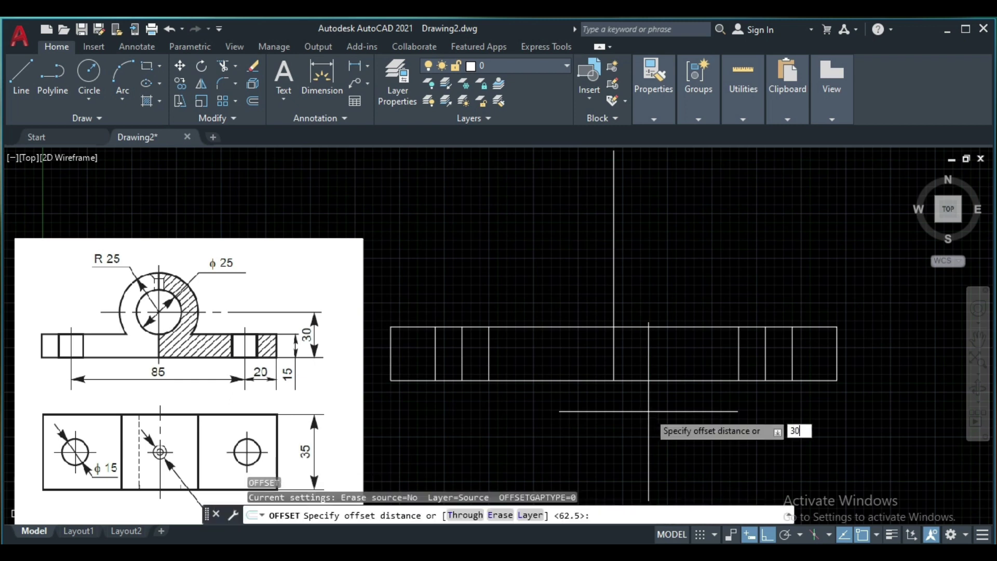
type("30")
key("Return")
left_click(649, 379)
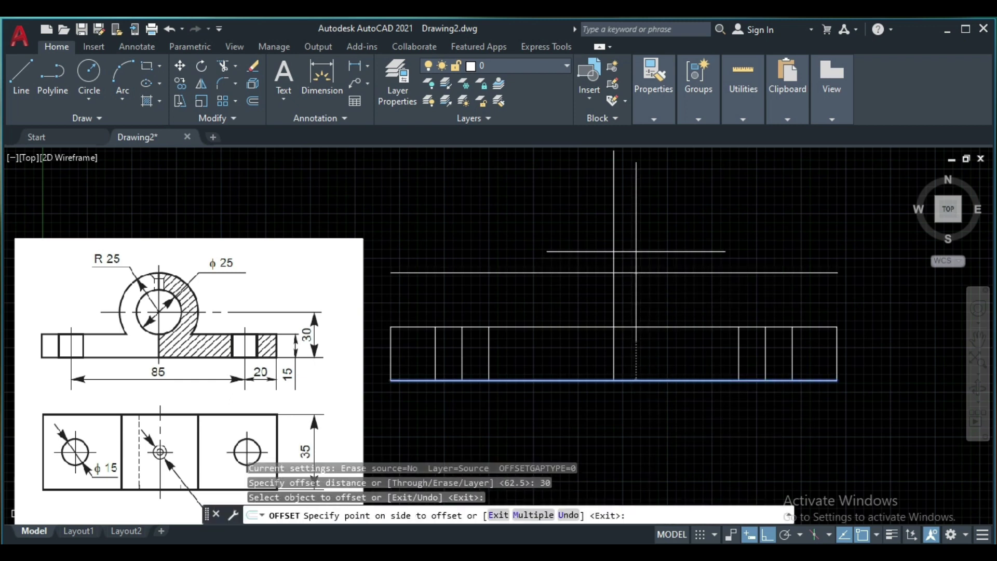
left_click(636, 251)
key("Return")
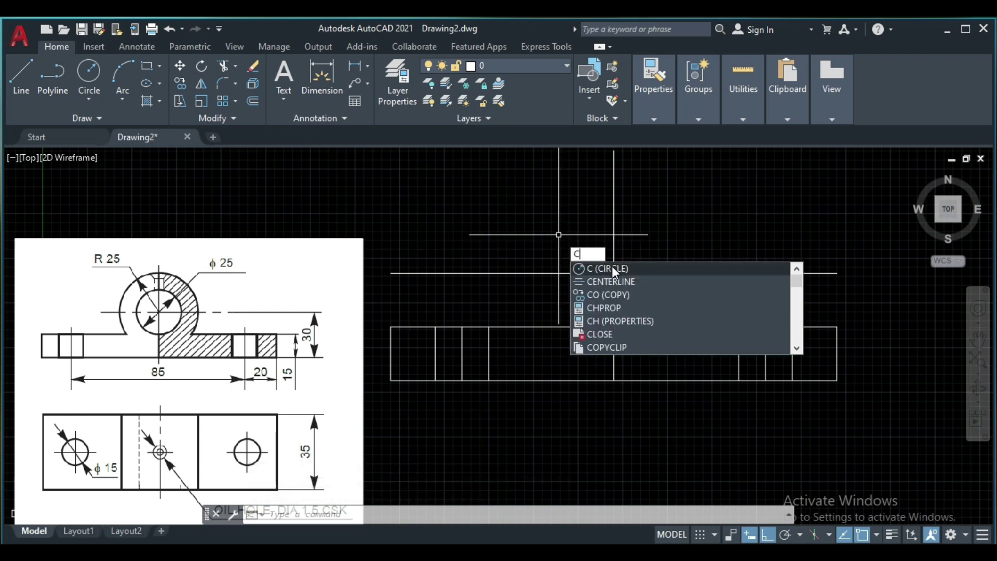
Draw the bore circle with radius 12.5, centred where the vertical centre axis meets the bore-height line.
left_click(611, 268)
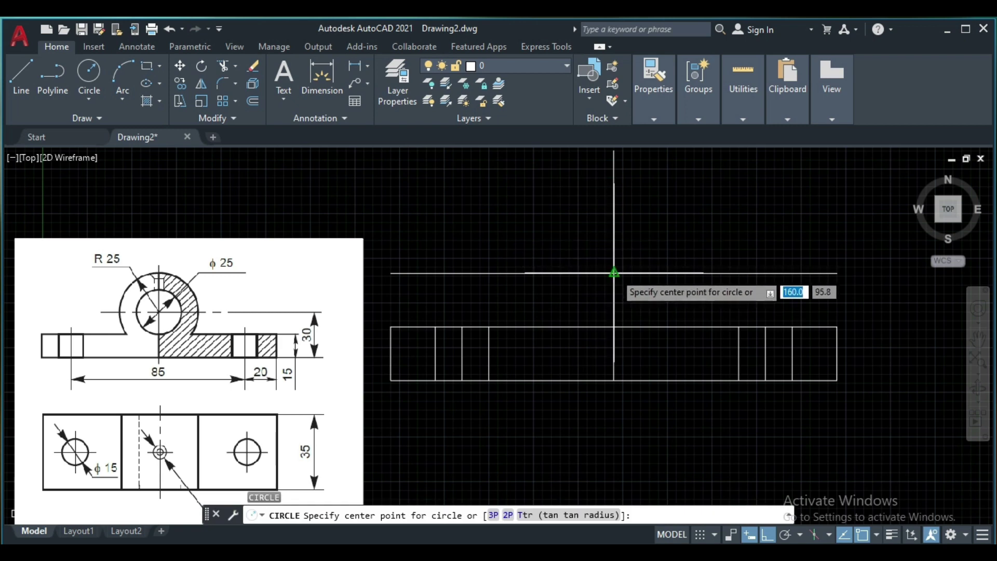
left_click(614, 272)
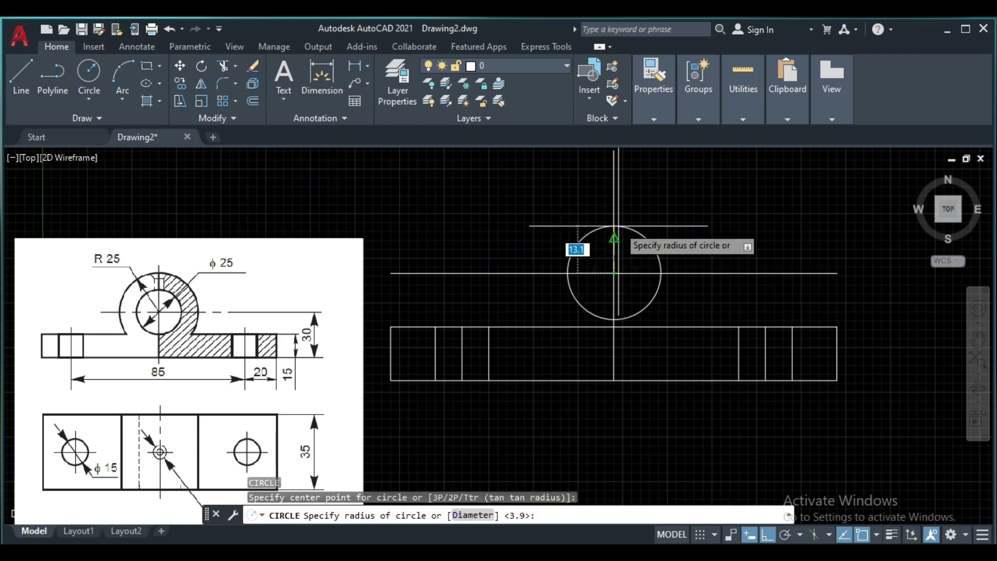
type("12")
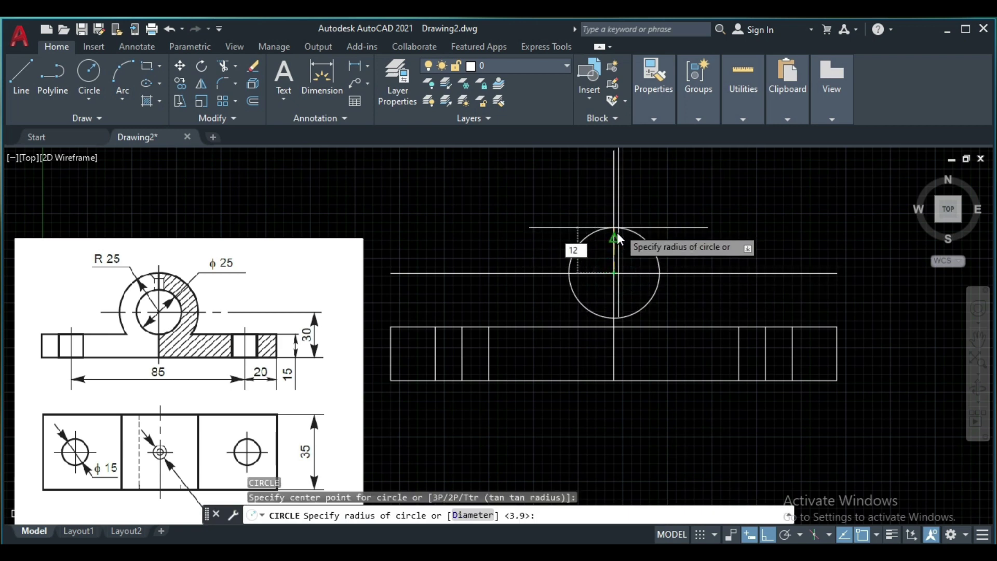
key("Return")
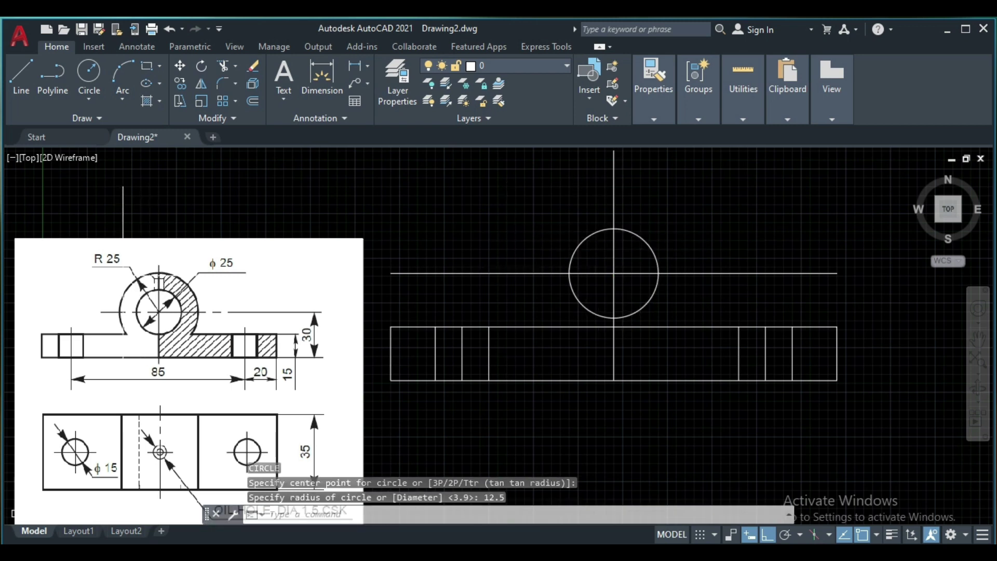
Draw a concentric outer circle with radius 25 around the bore circle.
key("Return")
left_click(614, 273)
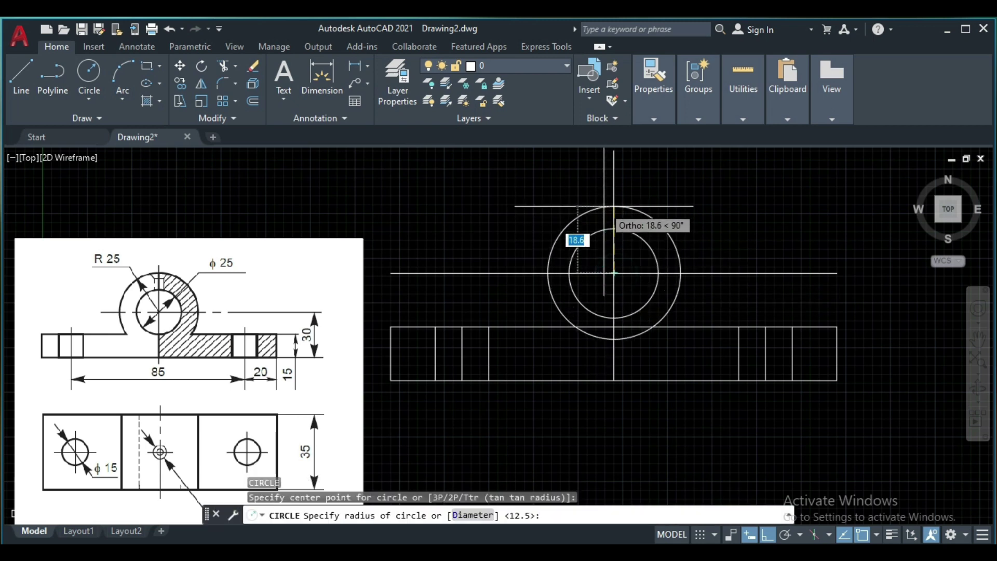
type("25")
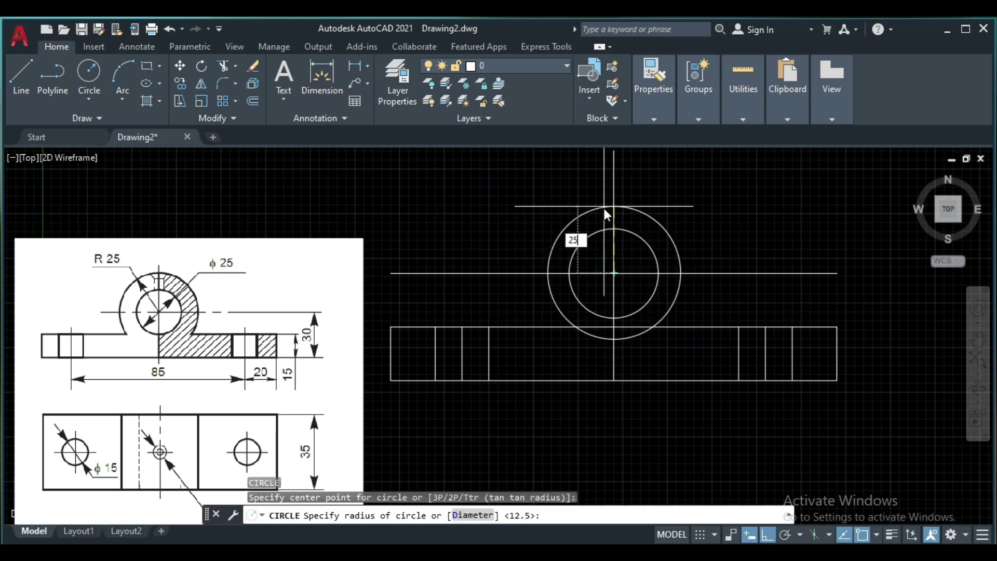
key("Return")
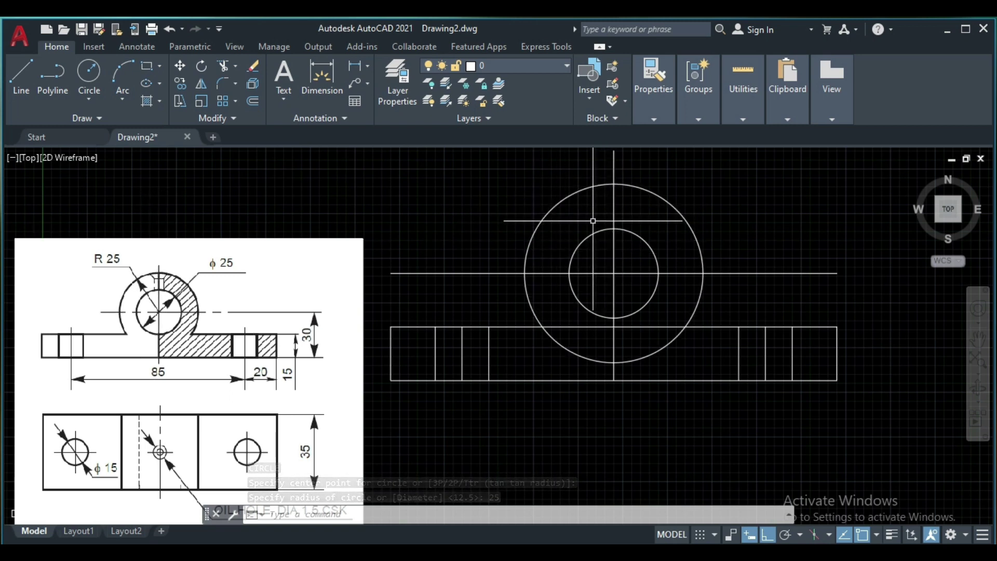
Offset the vertical centre axis above the base 1.5 to both sides to form the oil hole's edges.
type("o")
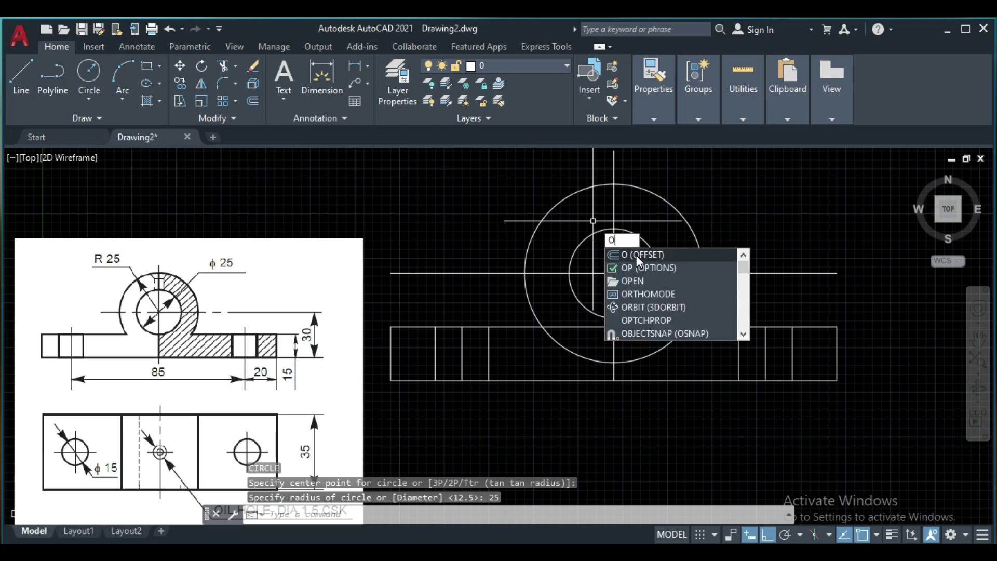
left_click(637, 254)
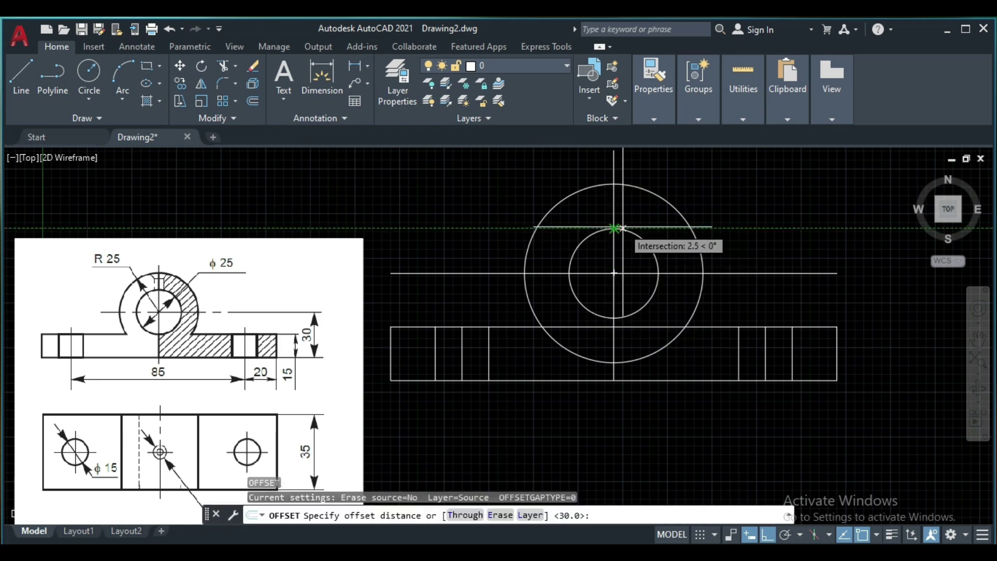
type("1.5")
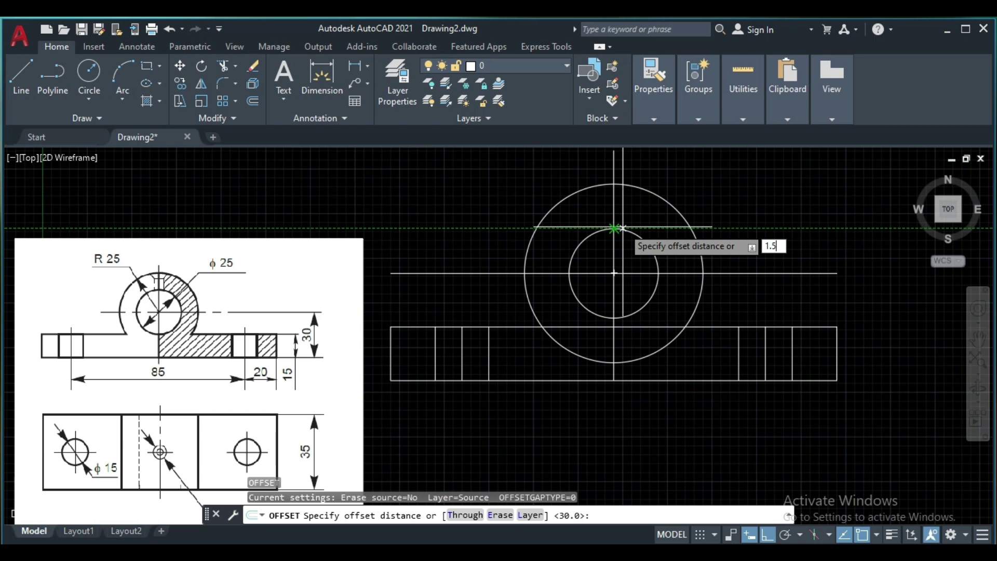
key("Return")
left_click(613, 222)
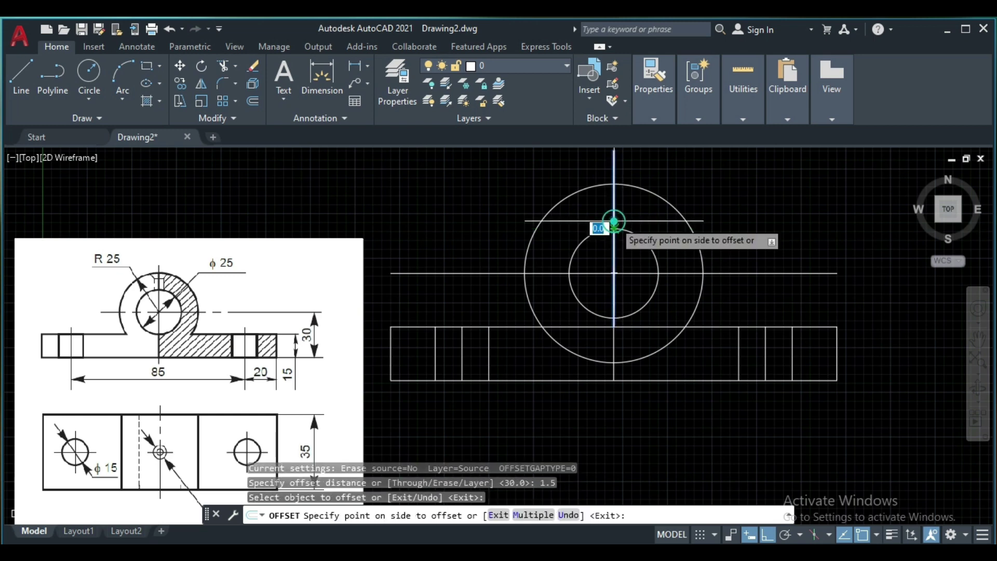
left_click(638, 216)
left_click(612, 216)
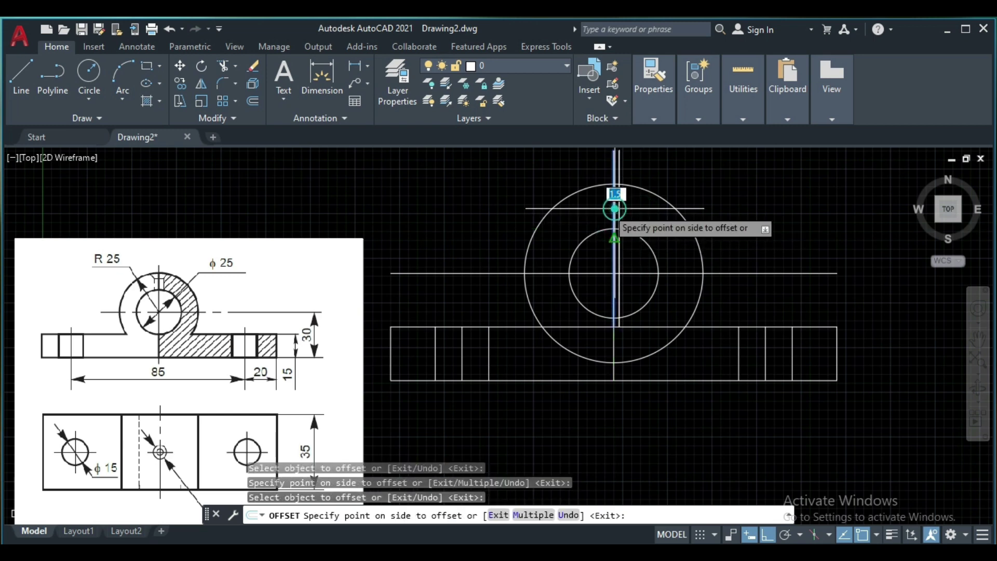
left_click(571, 212)
key("Return")
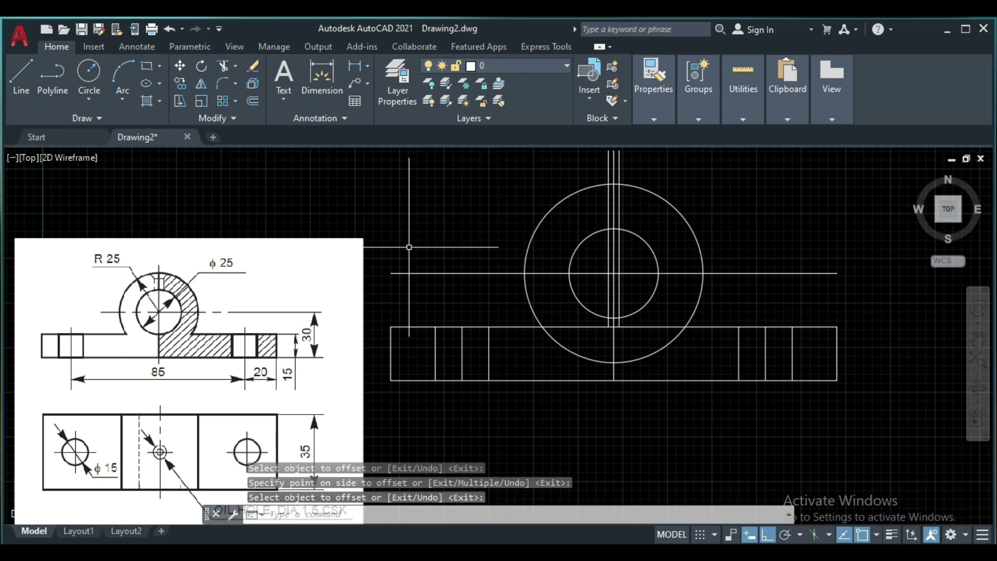
With object snap off, draw a short horizontal line across the oil hole edges just below the outer circle's top.
type("l")
key("Return")
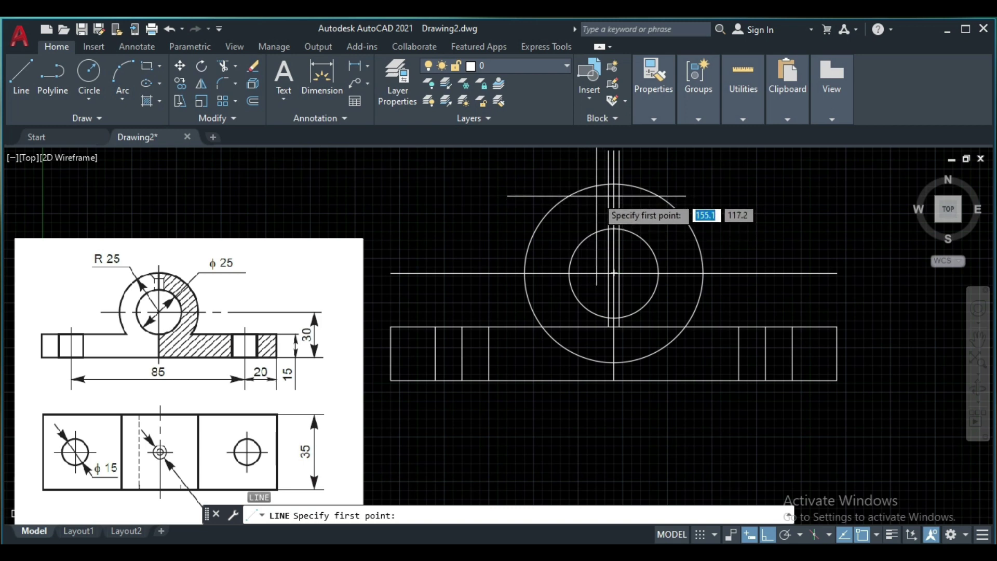
left_click(613, 273)
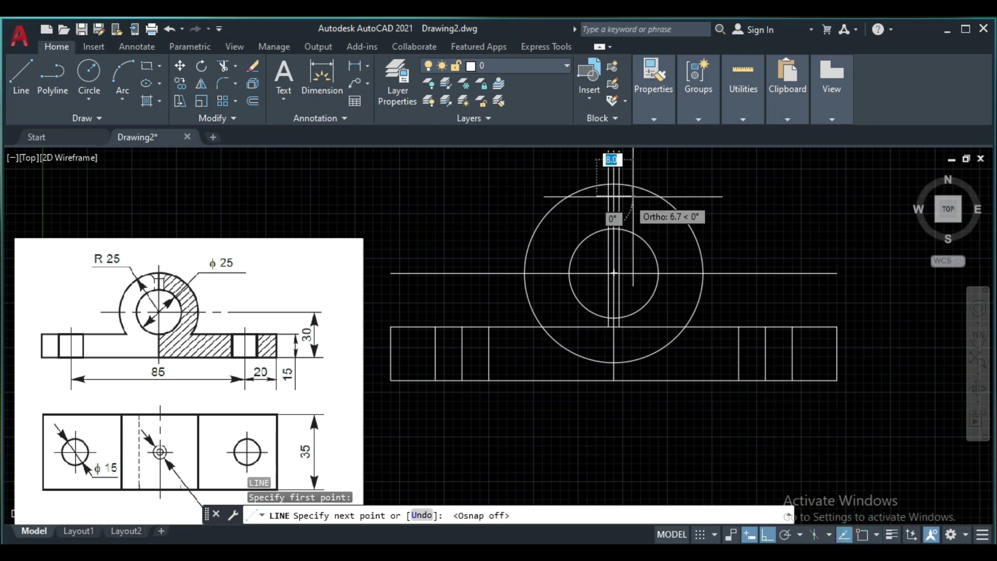
left_click(633, 197)
key("Return")
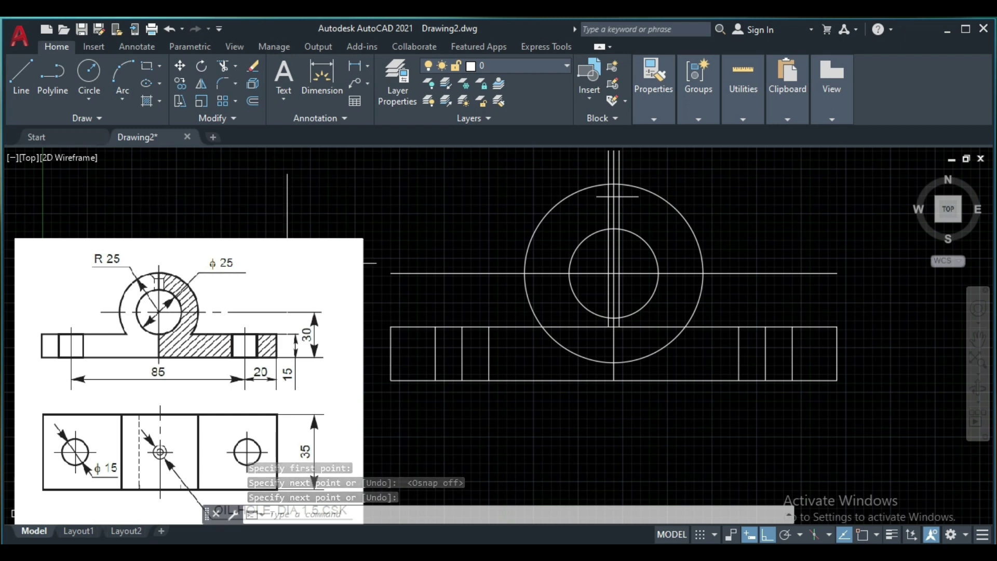
With object snap on and ortho off, draw a countersink line about 8.9 long at 60° from the oil hole's right edge at the short horizontal line.
type("l")
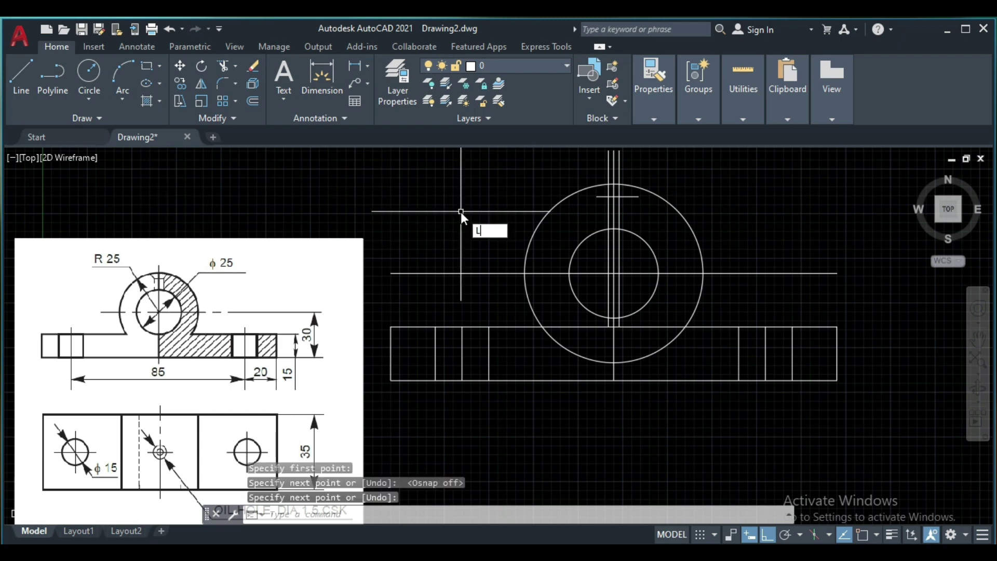
key("Return")
left_click(861, 534)
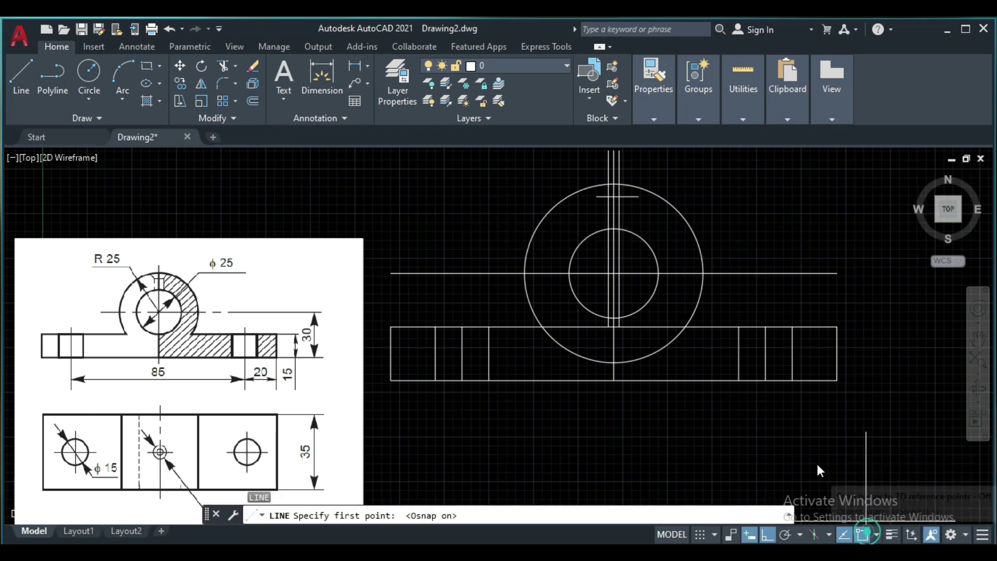
left_click(619, 196)
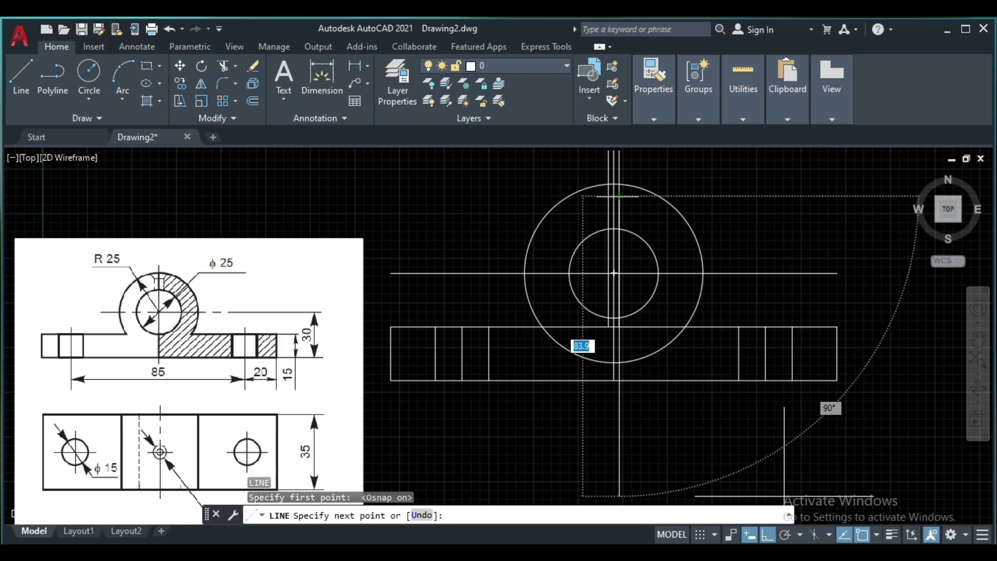
left_click(767, 535)
mouse_move(654, 83)
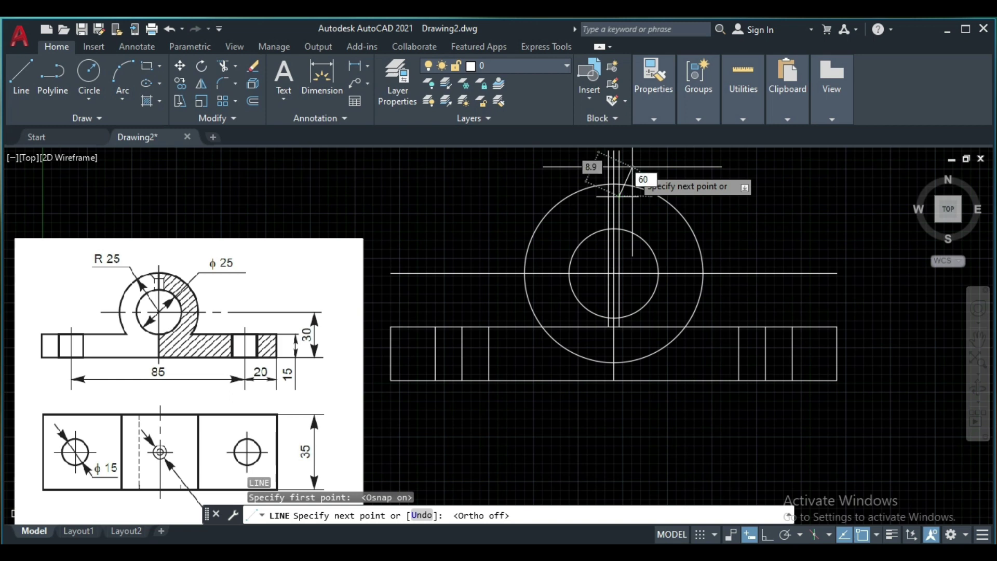
key("Return")
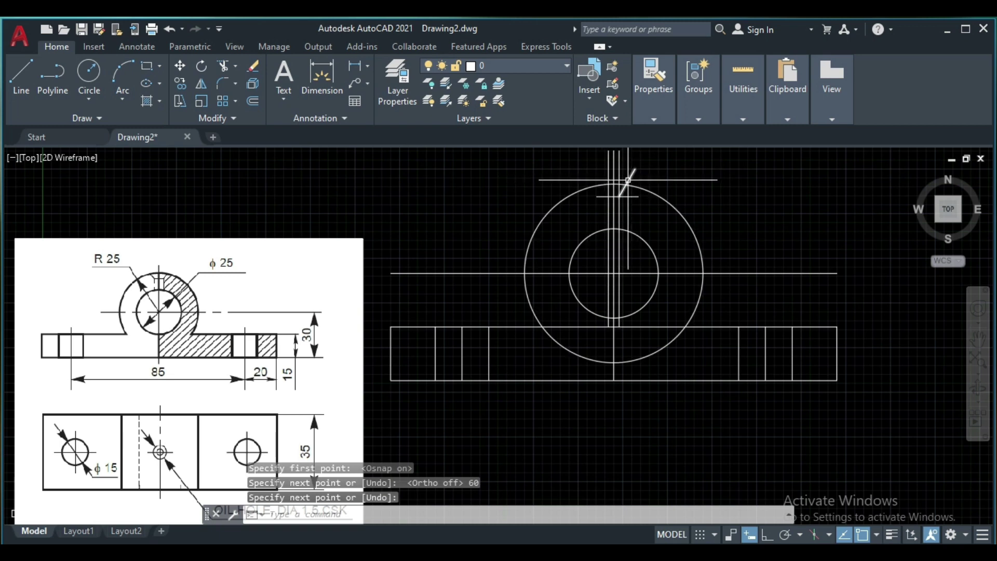
Draw the opposite countersink line about 10.3 long at 120° from the oil hole's left edge at the short horizontal line.
type("l")
key("Return")
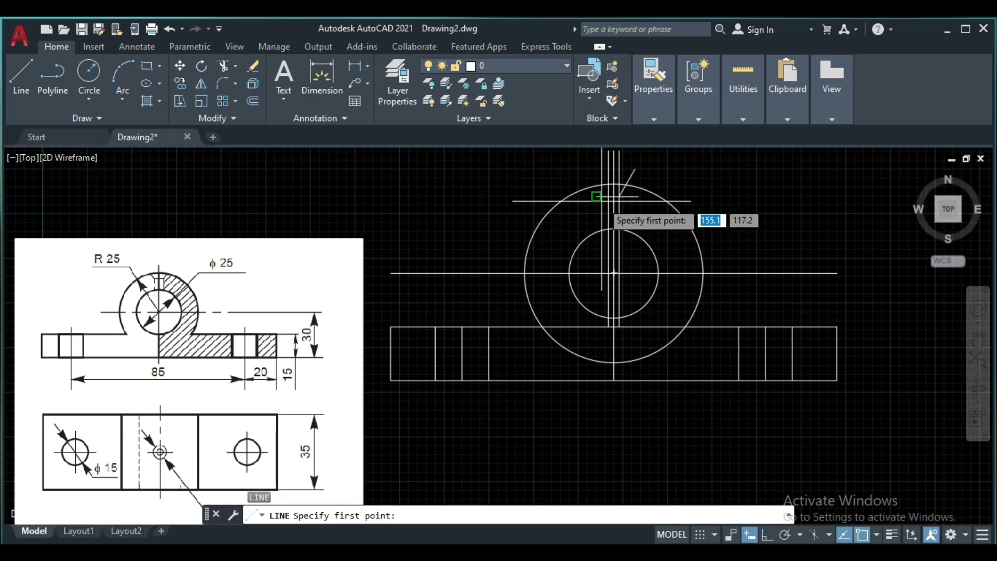
left_click(608, 197)
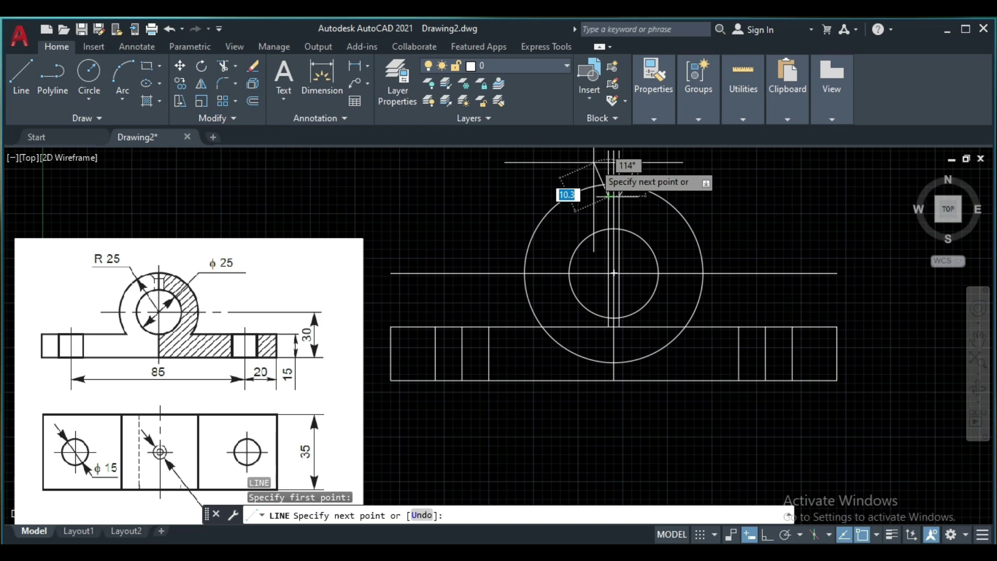
type("120")
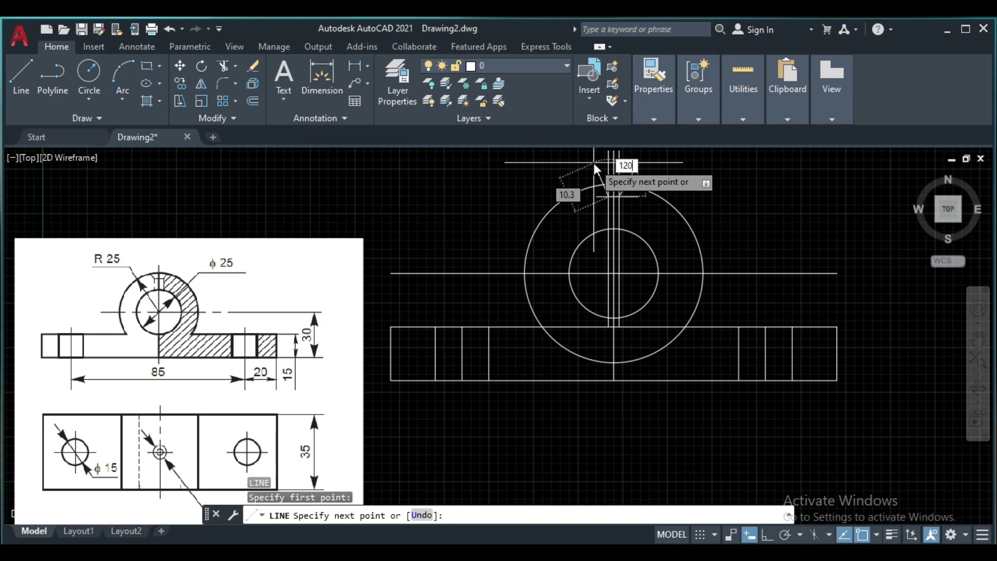
key("Return")
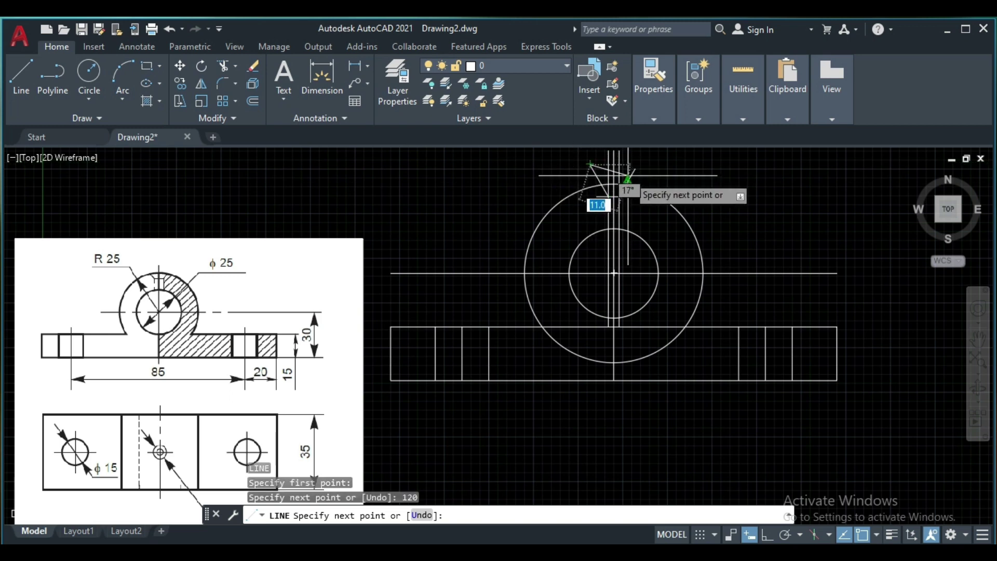
key("Return")
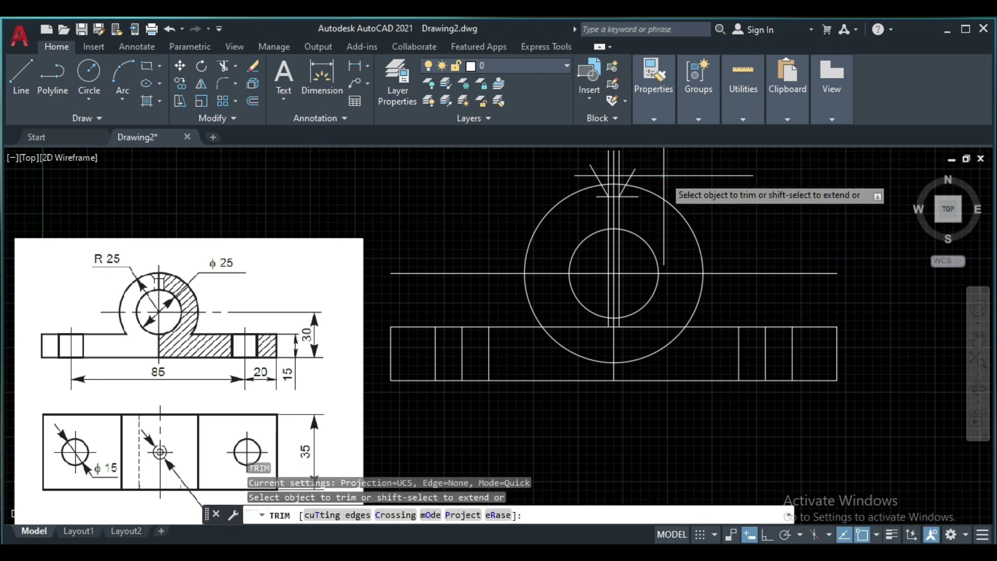
Trim the lines projecting above the outer circle, the short horizontal line's outer ends, and the oil hole edges inside the countersink.
left_click(649, 165)
left_click(577, 168)
key("Return")
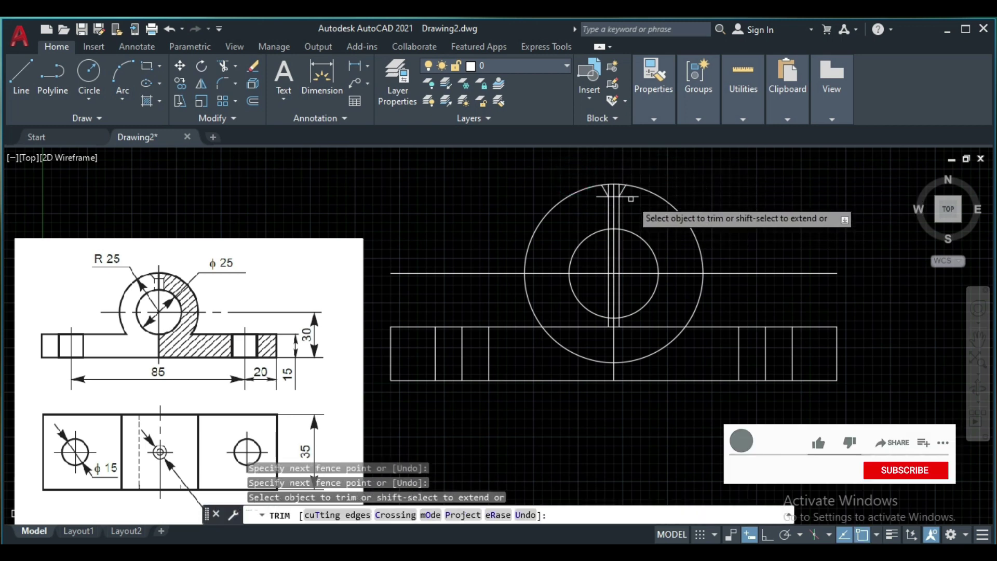
left_click(604, 197)
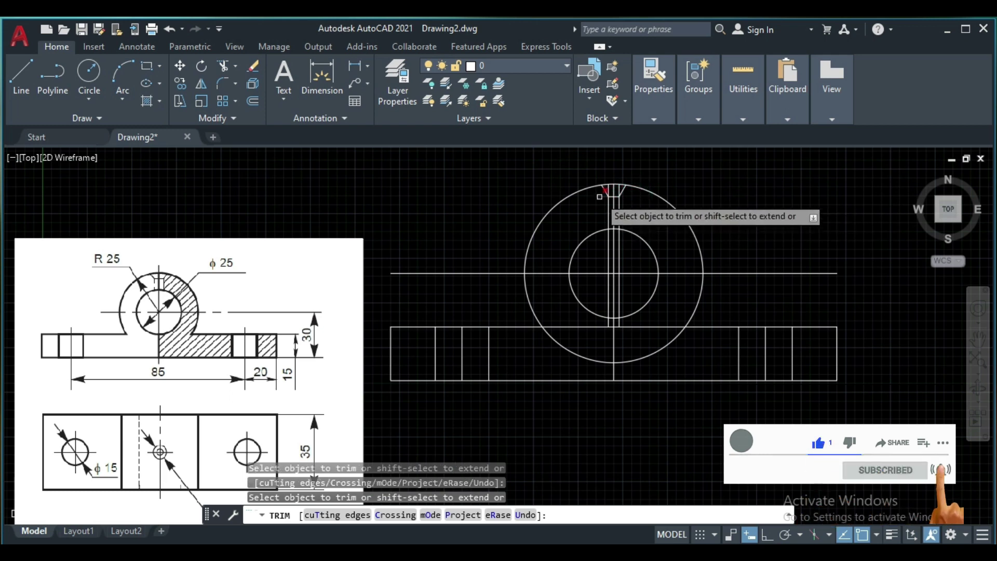
scroll(599, 197, "up", 4)
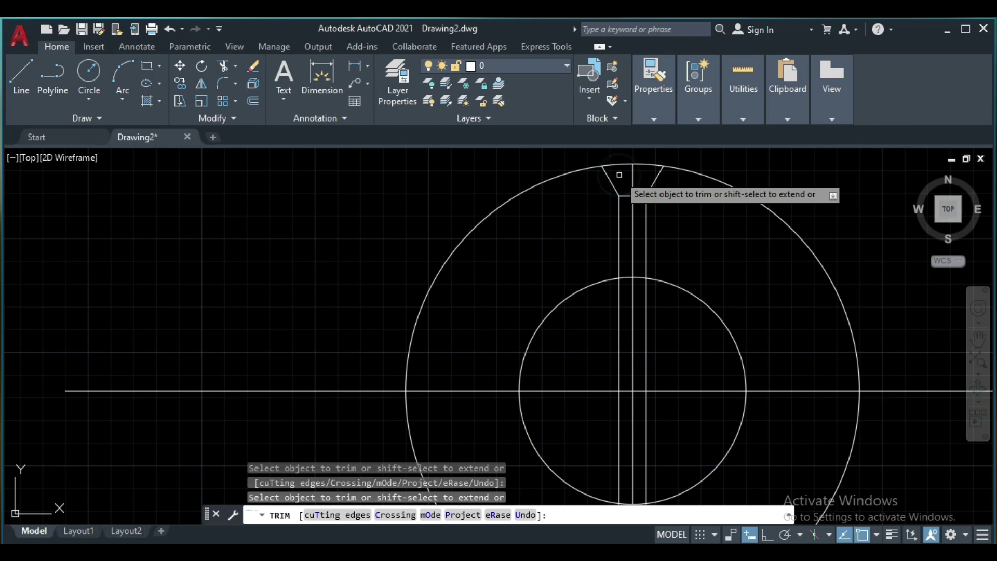
Trim the centre axis and both oil hole edges inside the bore circle and between the bore and the base.
left_click(676, 344)
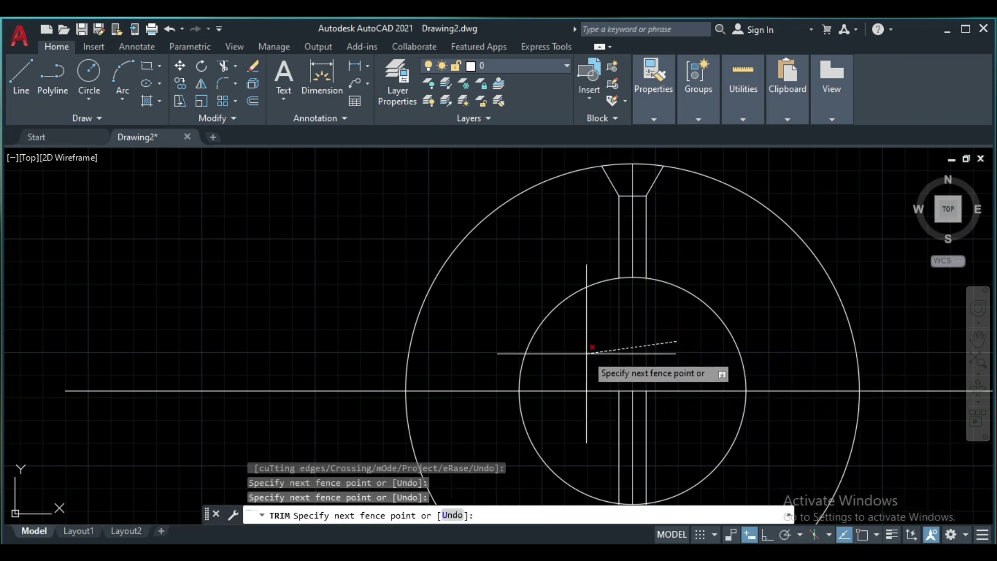
left_click(586, 353)
left_click(663, 398)
left_click(573, 425)
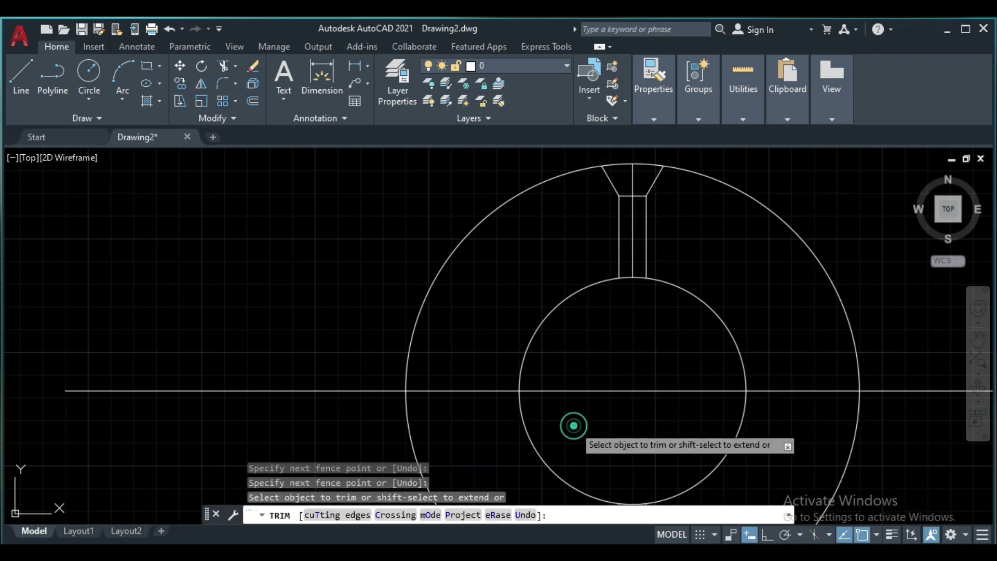
scroll(615, 425, "down", 3)
scroll(668, 454, "up", 2)
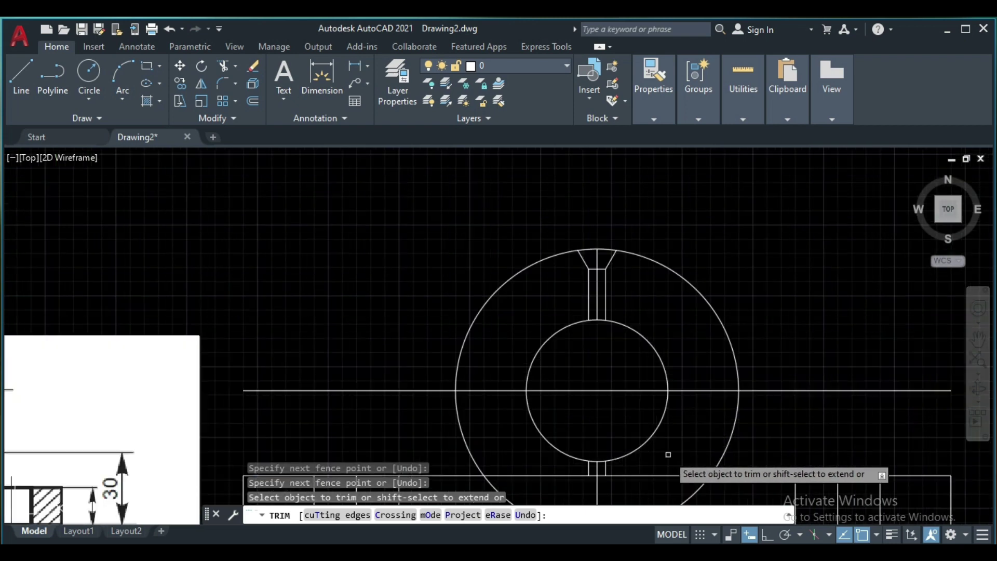
left_click(668, 457)
left_click(559, 470)
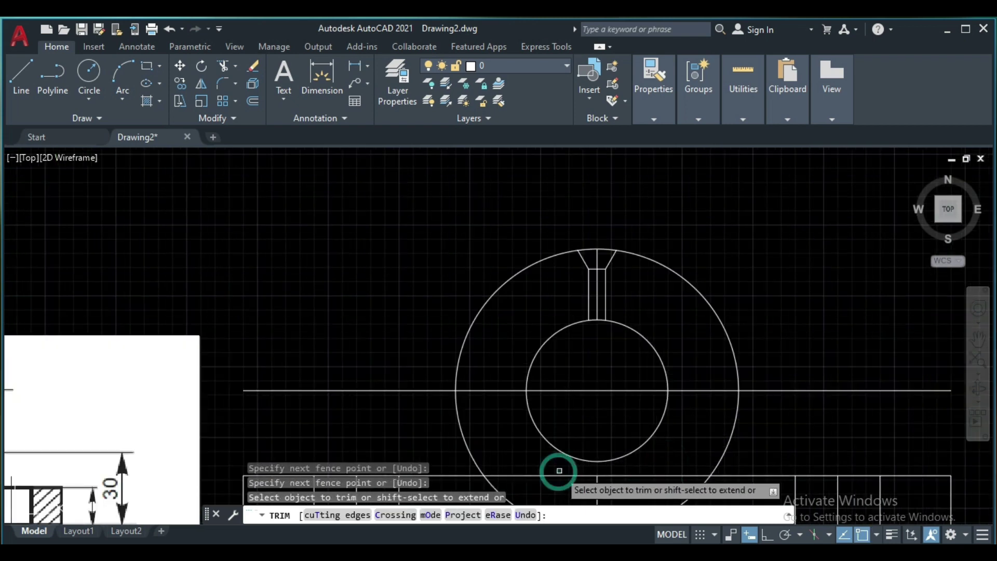
key("Return")
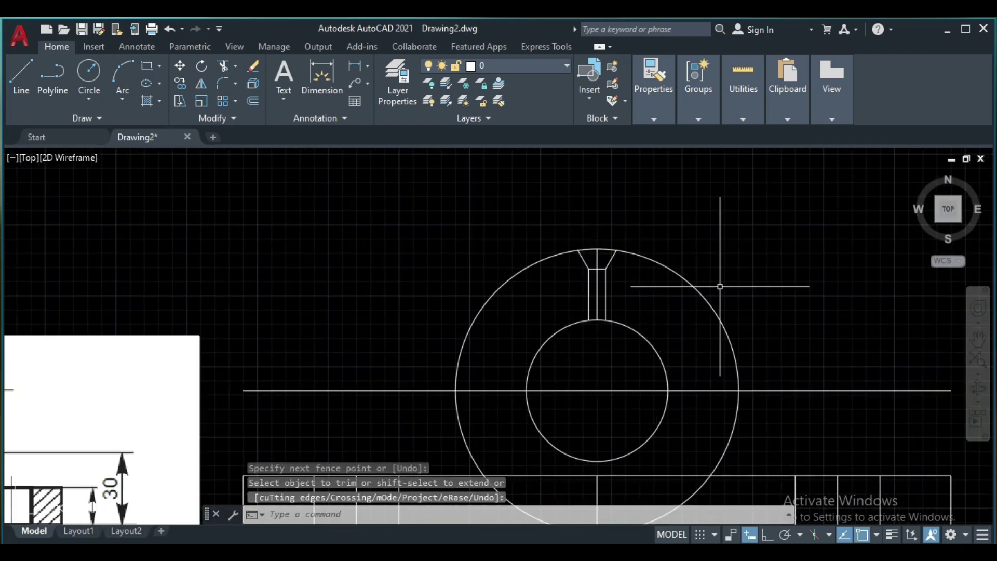
left_click(977, 338)
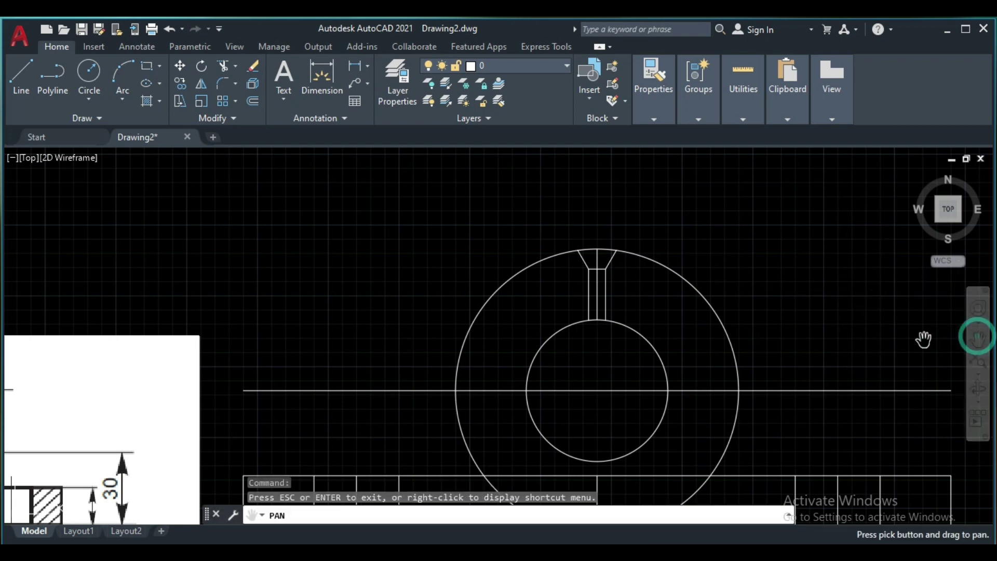
Draw a vertical line on the centre axis from the base's top edge up to the top of the bore circle.
mouse_move(539, 350)
left_mouse_down()
mouse_move(650, 256)
mouse_move(708, 227)
left_mouse_up()
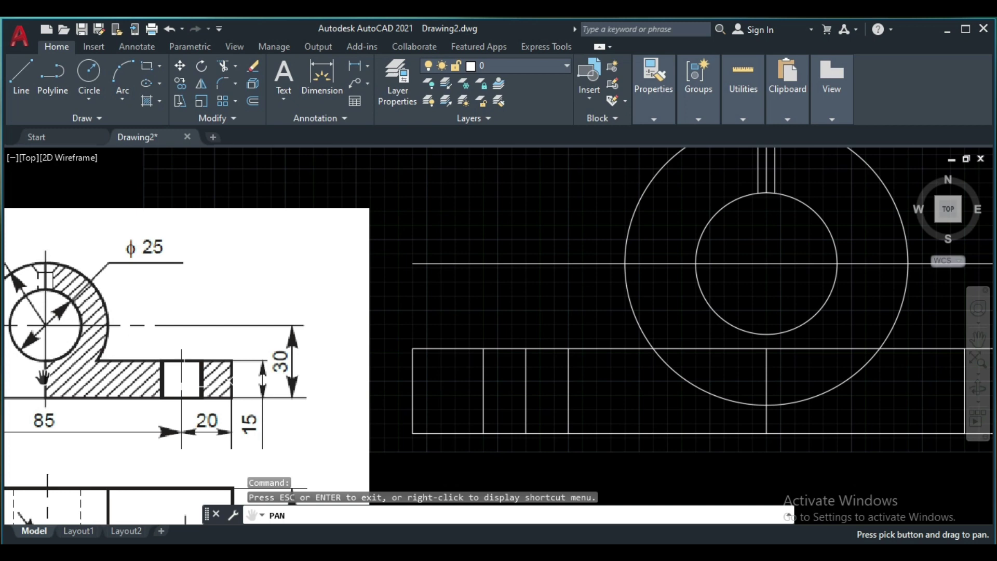
right_click(469, 201)
left_click(501, 213)
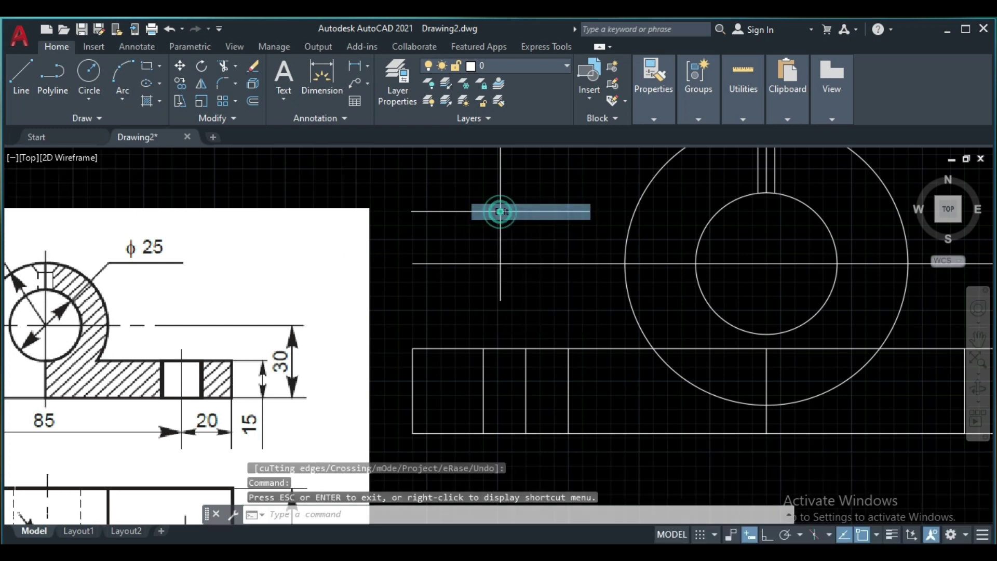
key("Return")
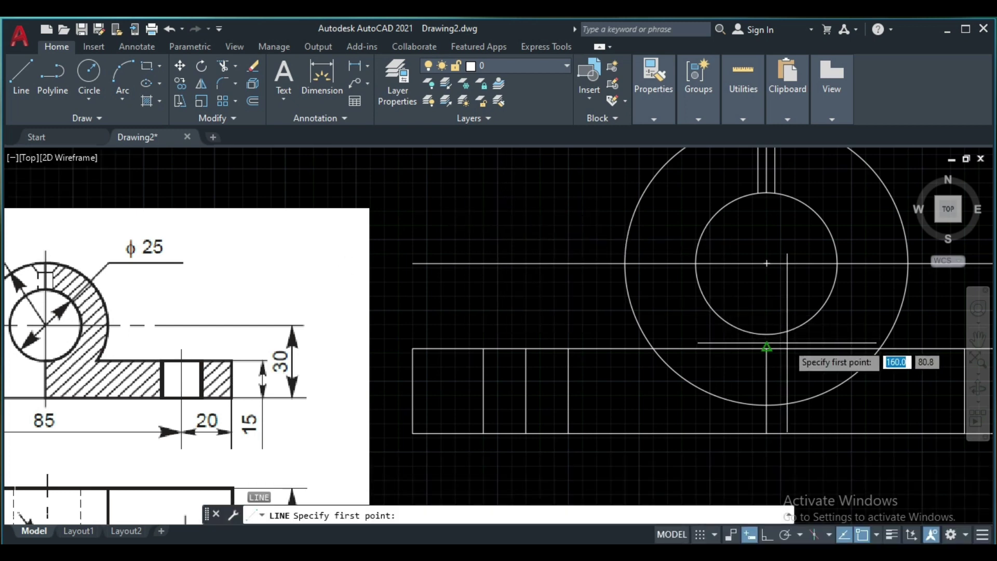
left_click(766, 348)
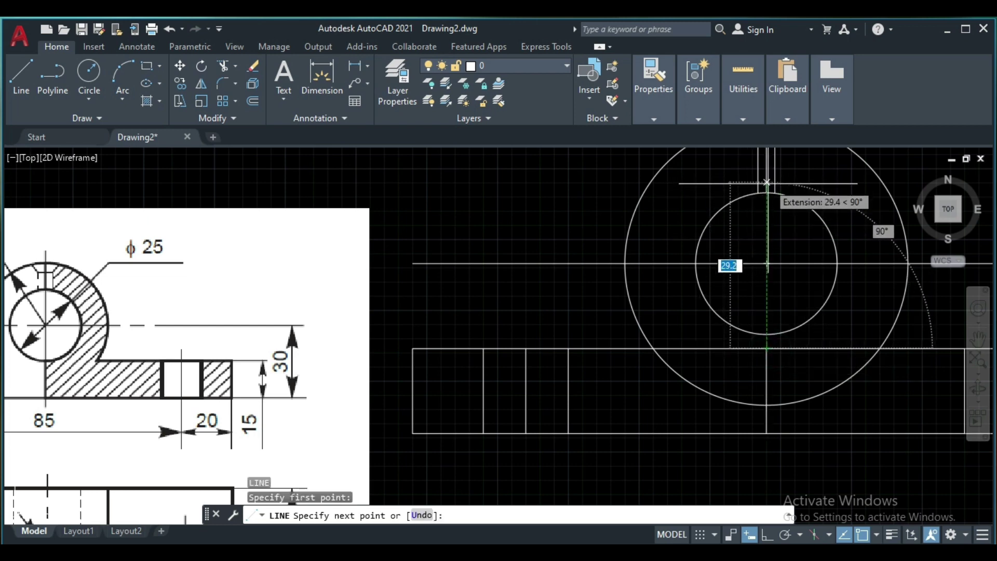
left_click(766, 192)
key("Return")
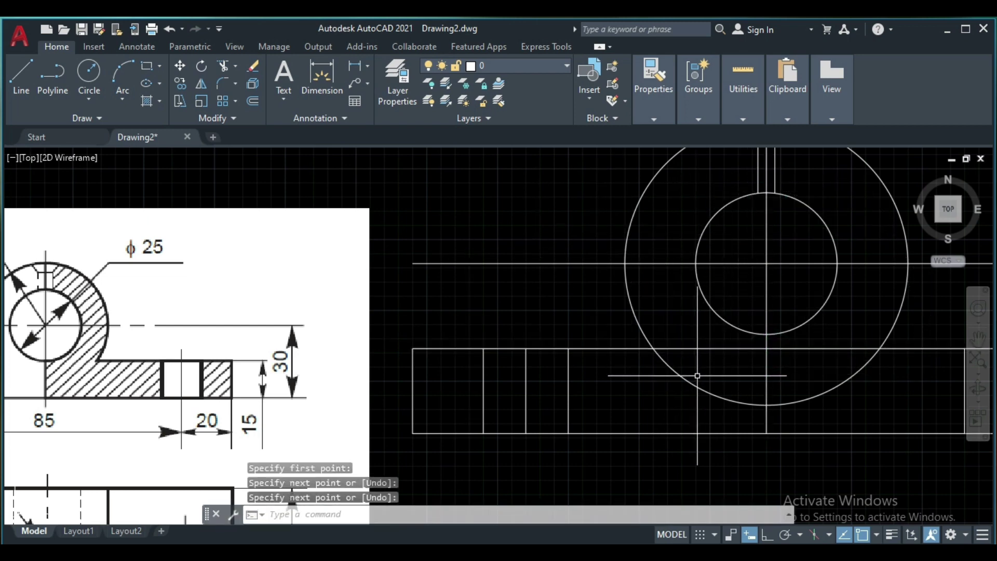
Trim the outer circle's arc below the base's top edge and the part of that edge lying inside the circle.
type("TR")
key("Return")
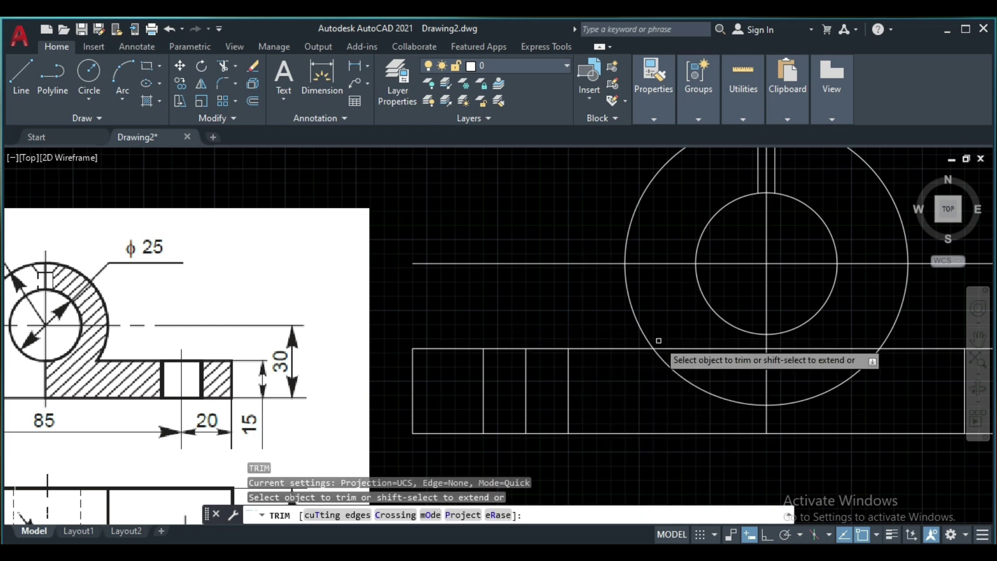
left_click(710, 346)
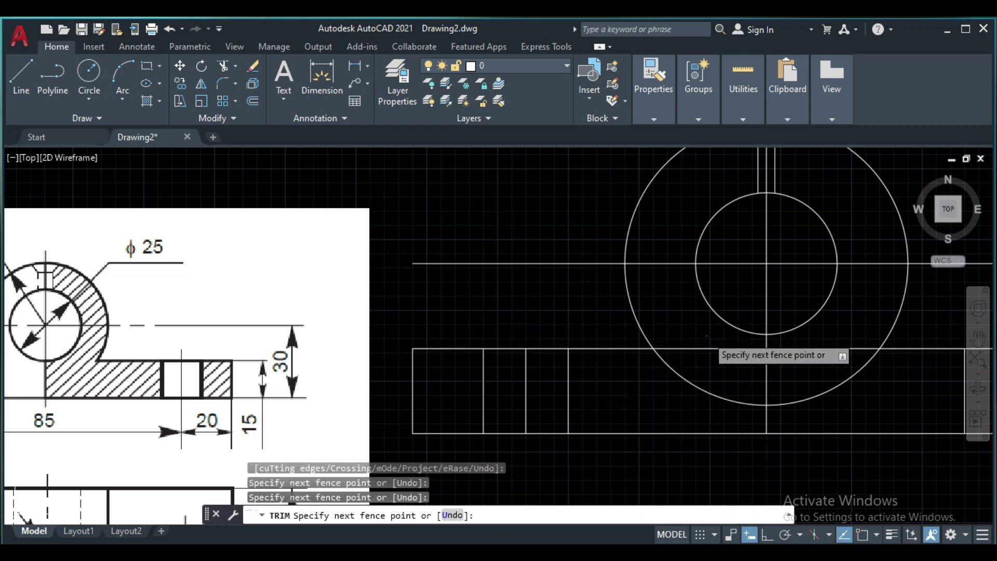
left_click(699, 370)
left_click(681, 394)
left_click(700, 327)
key("Return")
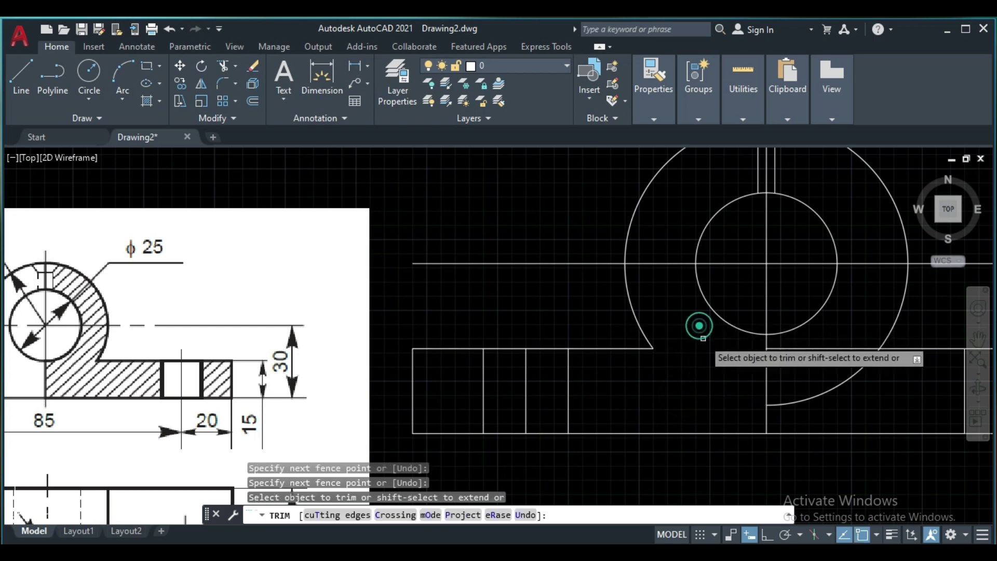
left_click(853, 328)
left_click(853, 398)
key("Return")
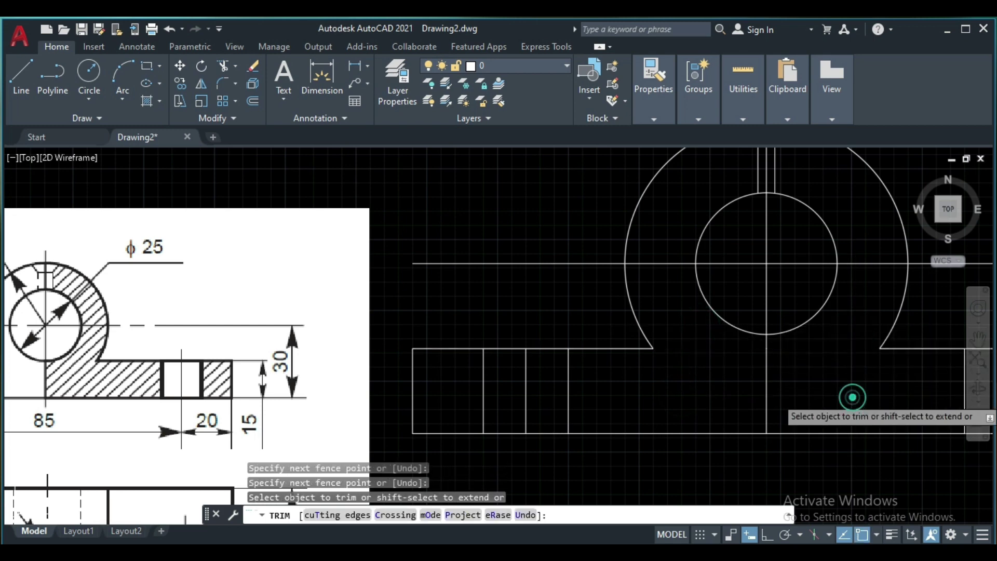
key("Return")
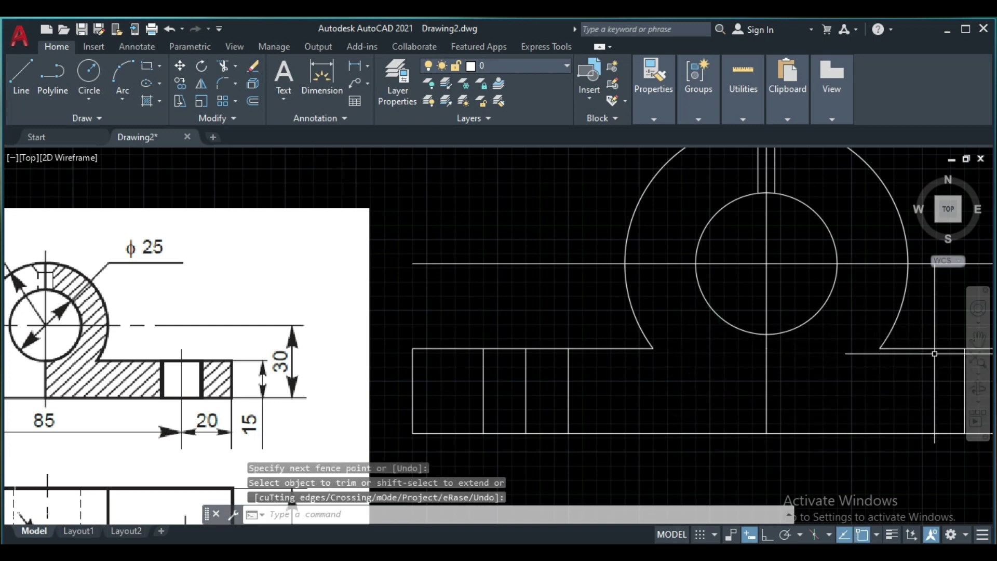
Set the linetype to CENTER for the left base hole's three vertical lines and the oil hole's left edge and countersink line.
left_click(979, 340)
mouse_move(879, 338)
left_mouse_down()
mouse_move(777, 333)
mouse_move(656, 357)
left_mouse_up()
scroll(654, 353, "down", 2)
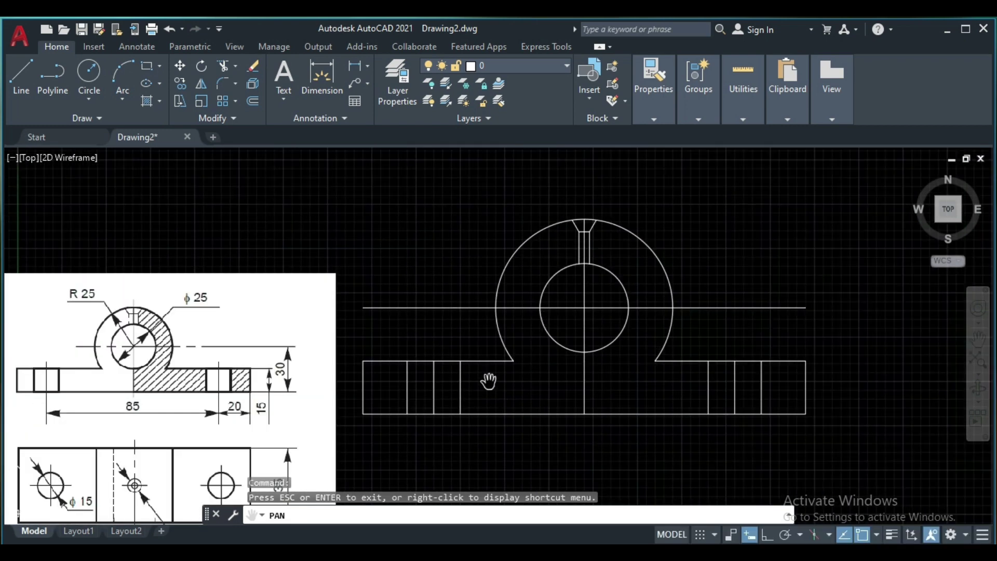
right_click(725, 222)
left_click(773, 235)
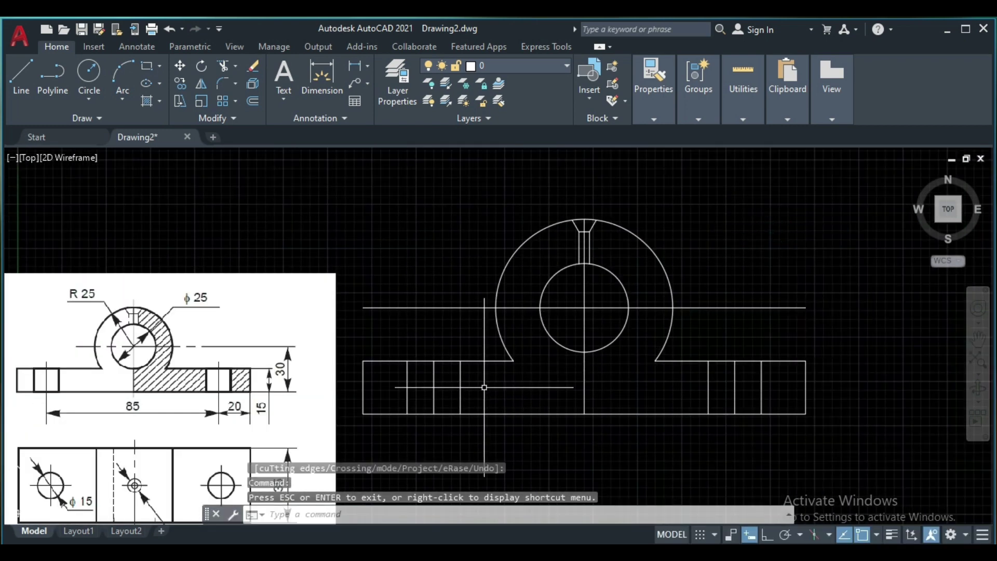
left_click(480, 385)
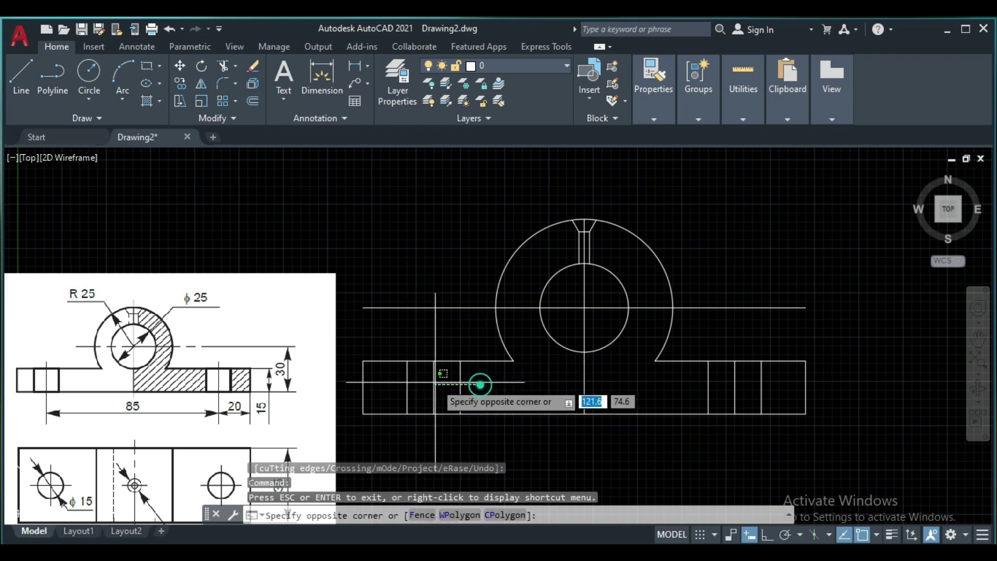
left_click(389, 384)
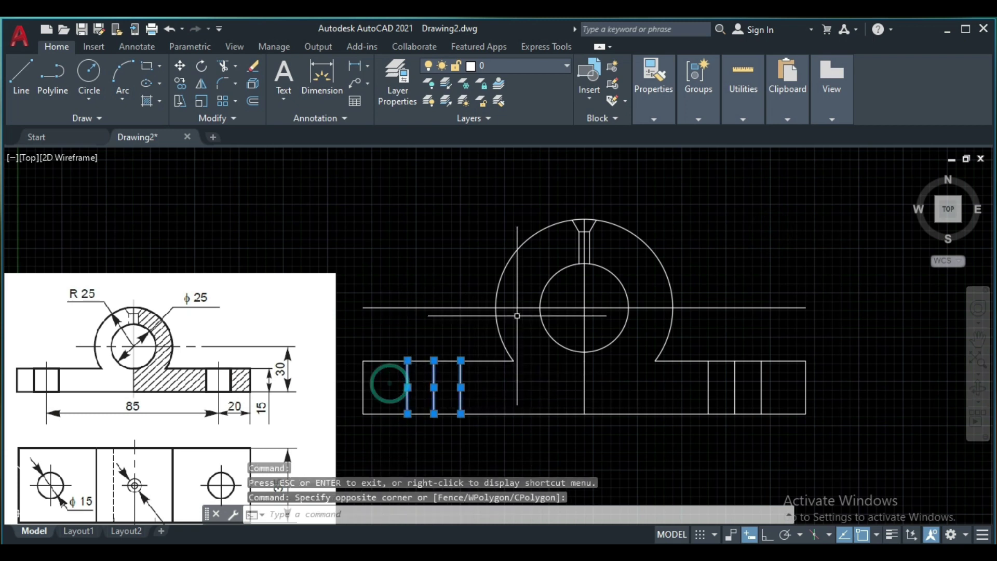
left_click(579, 251)
left_click(575, 222)
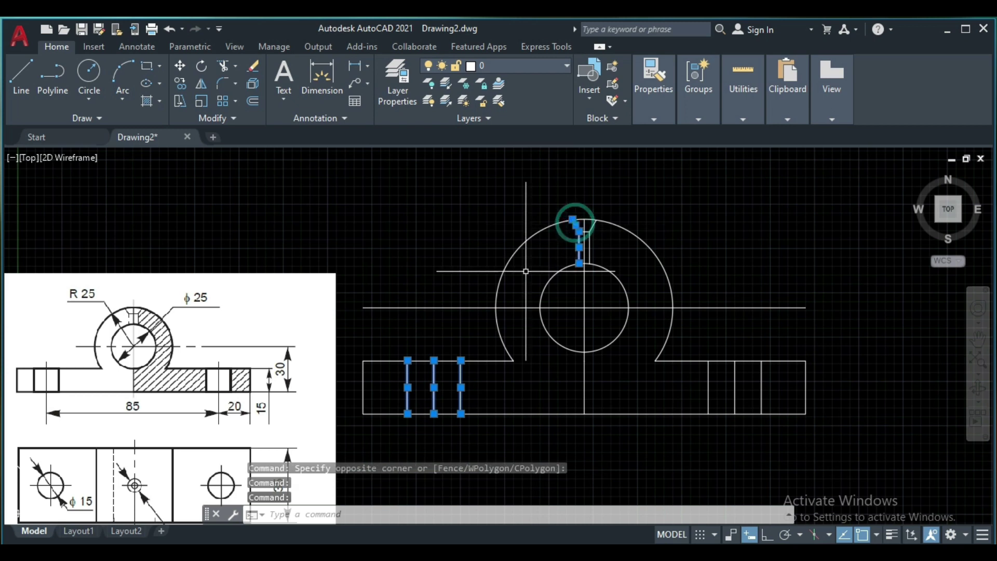
left_click(655, 118)
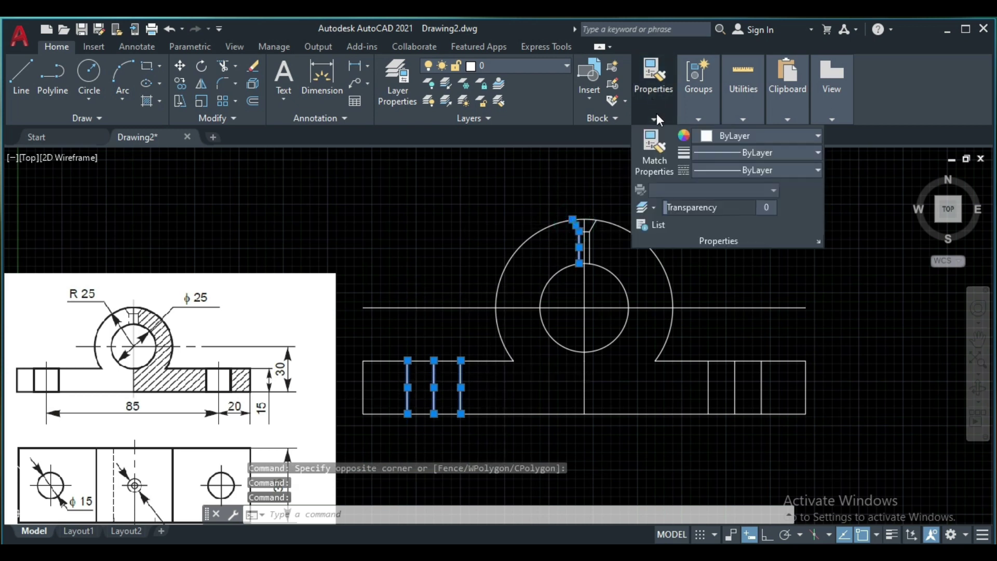
left_click(818, 171)
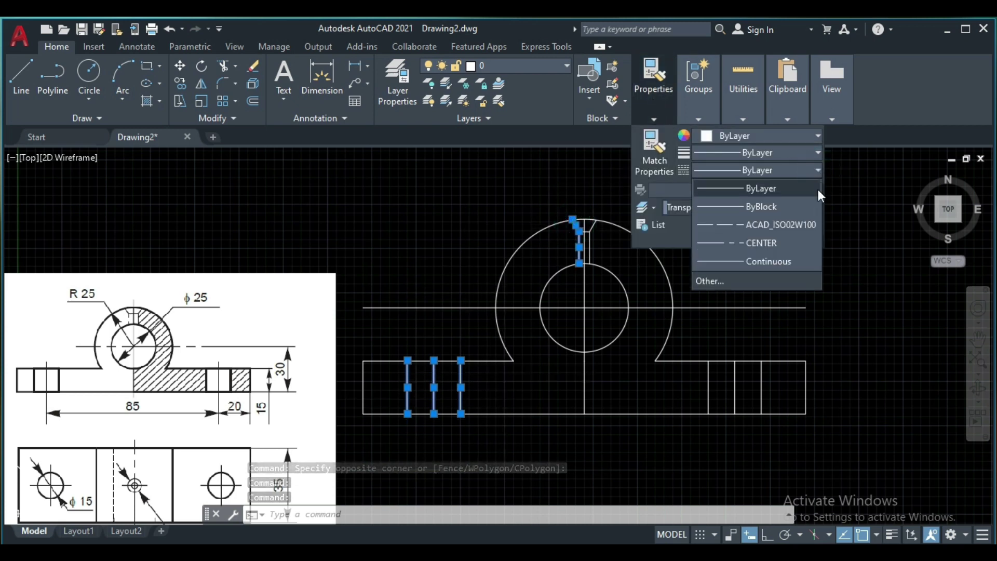
left_click(756, 243)
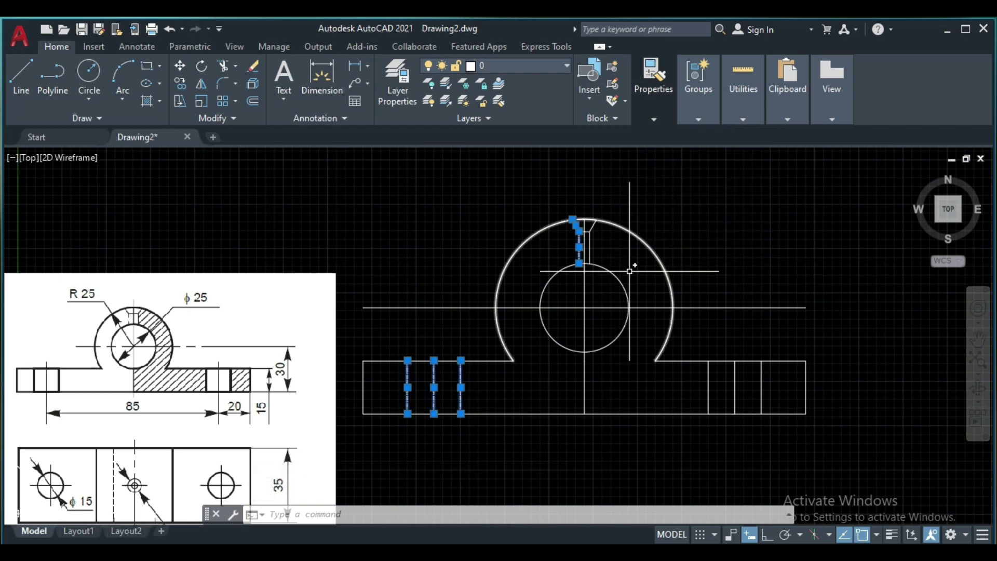
key("Escape")
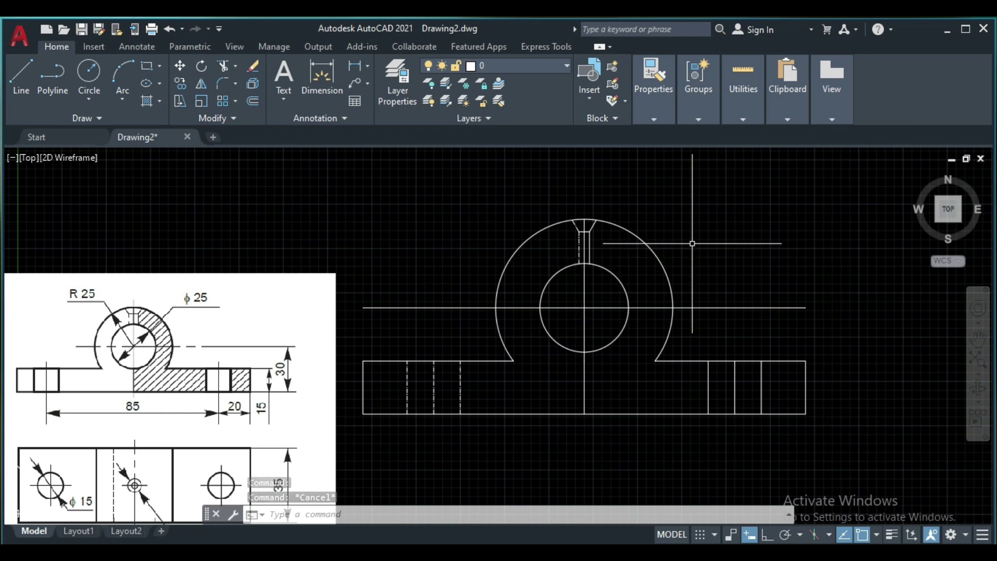
Hatch the right half's bearing wall, the base up to the hole, and the base's end block with red ANSI35.
key("Return")
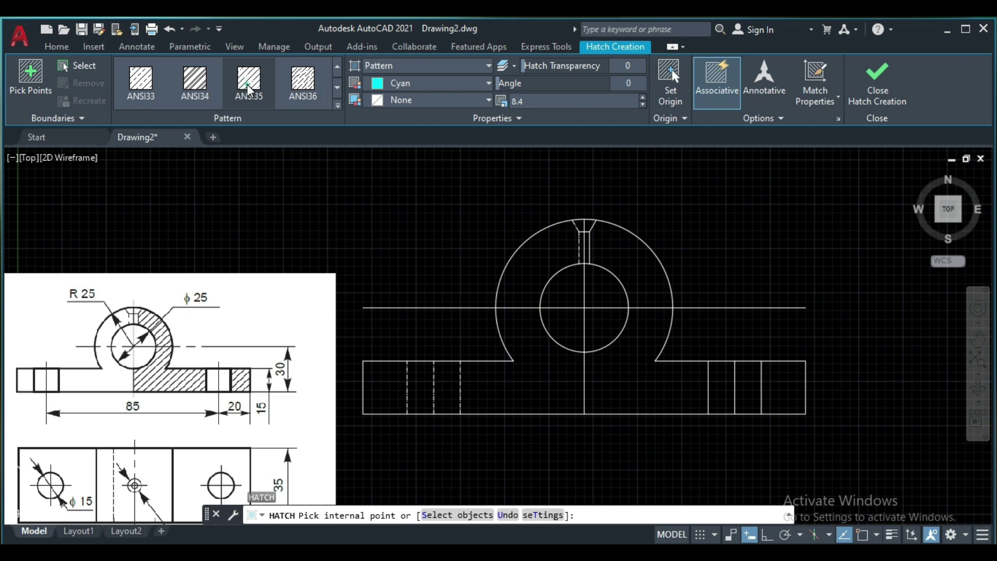
left_click(488, 84)
left_click(373, 251)
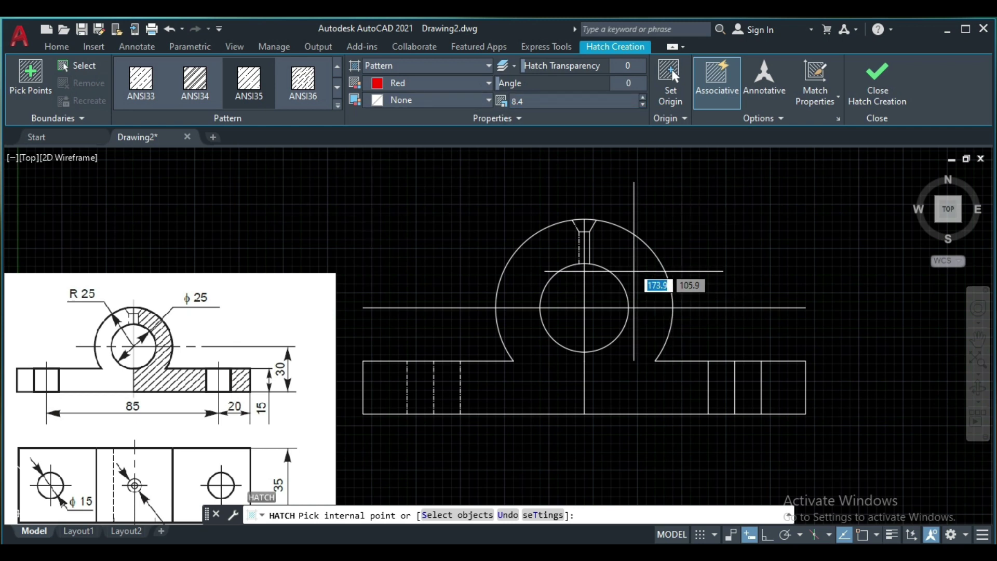
left_click(632, 264)
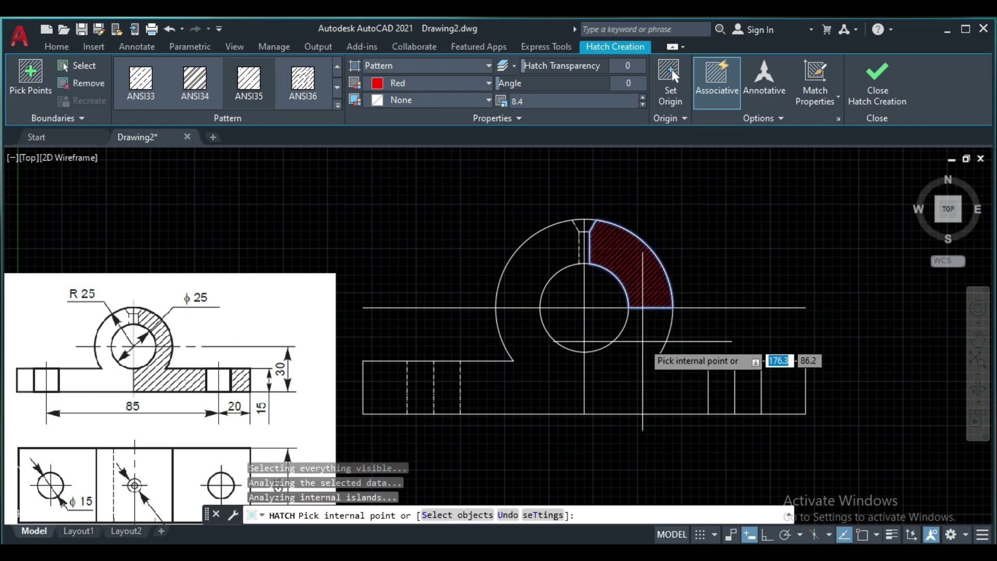
left_click(641, 341)
left_click(793, 376)
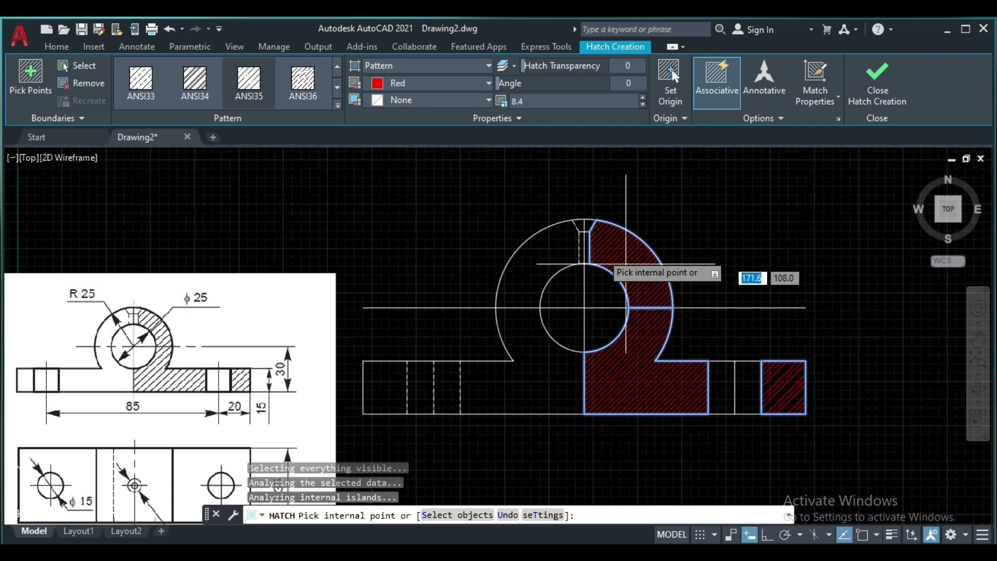
Set the section hatch scale to 19.0 and finish the hatch.
left_click(644, 97)
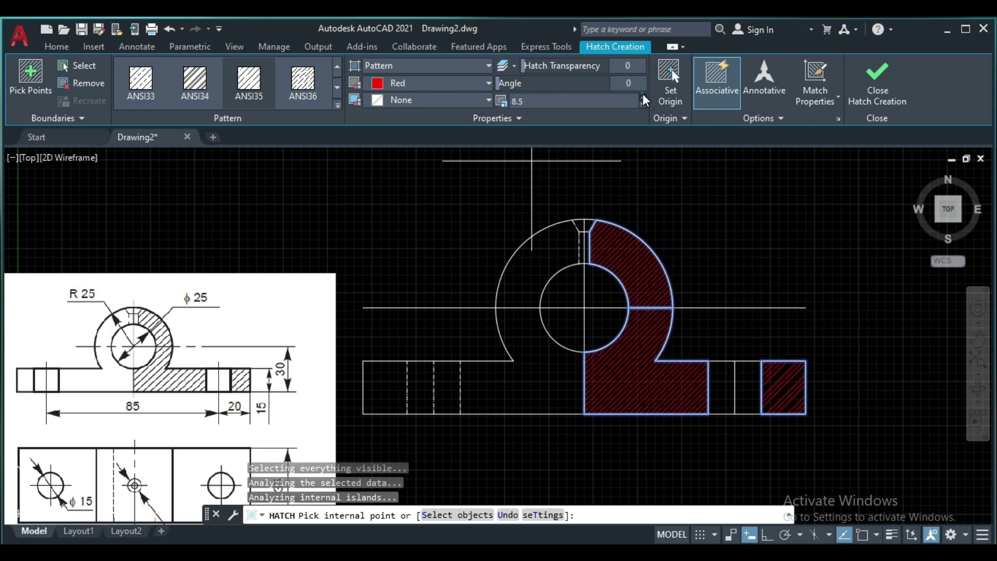
left_click(643, 97)
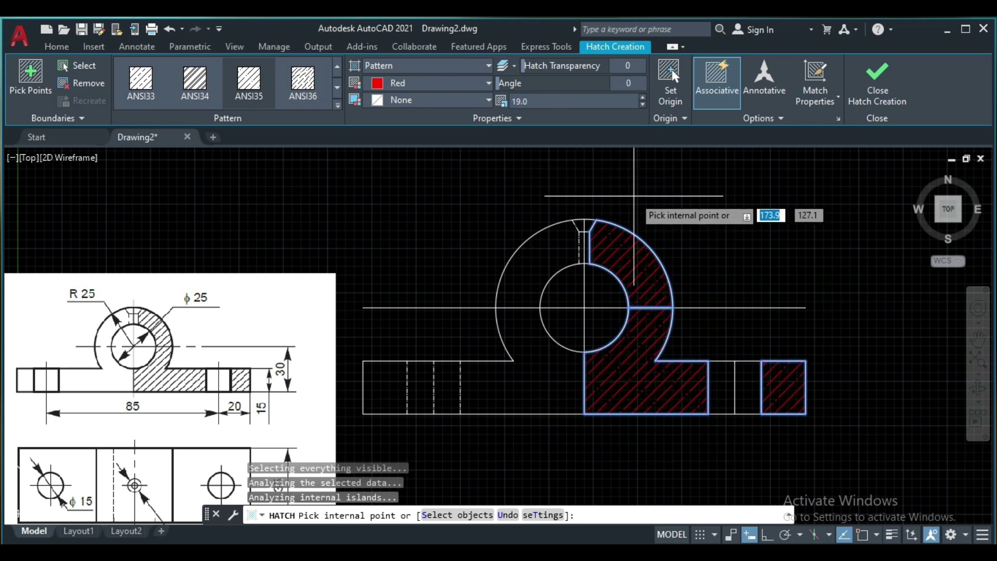
key("Return")
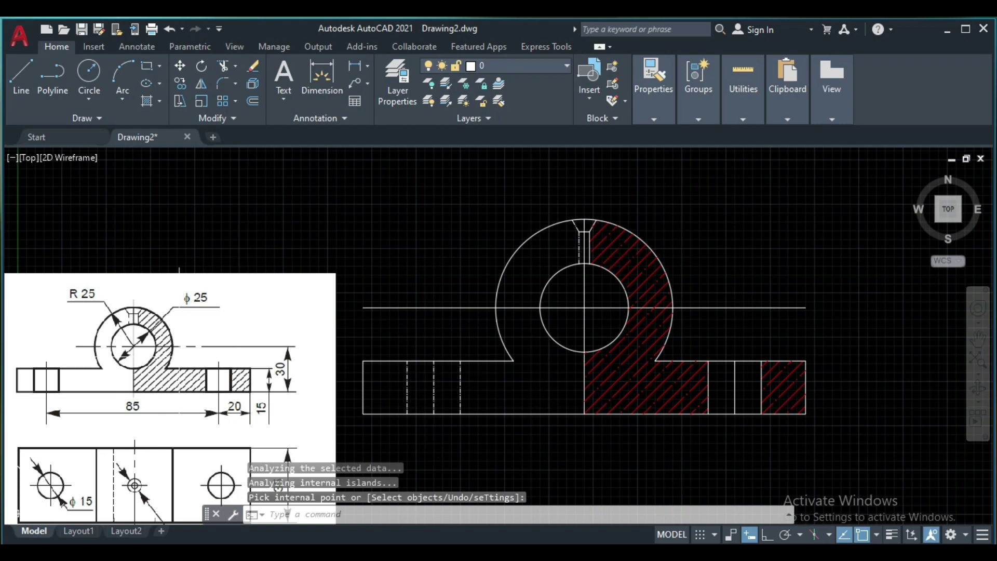
Place vertical construction lines through the base's lower-left corner and the left hole's axis to project the top view.
left_click(977, 339)
left_click_drag(774, 396, 790, 301)
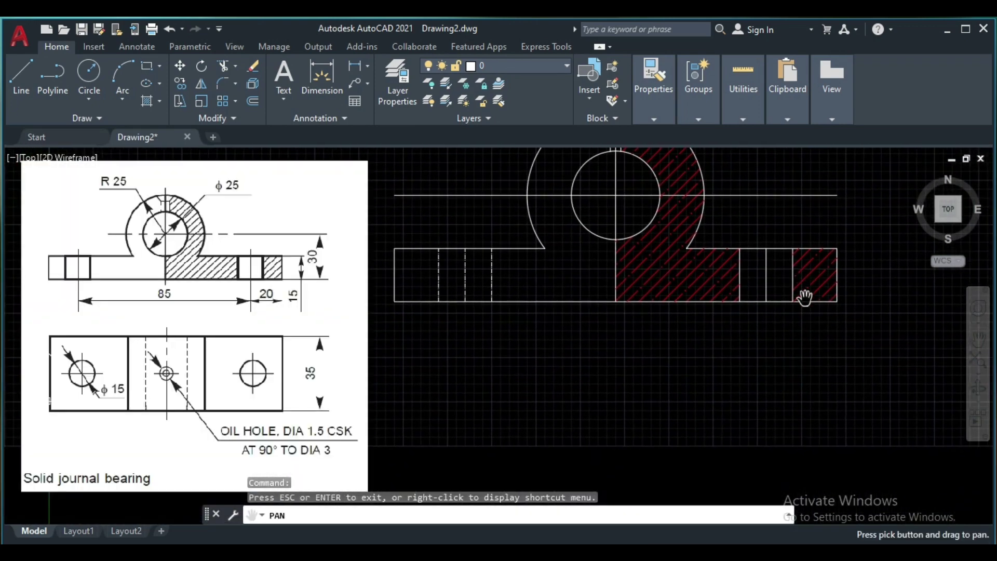
right_click(813, 301)
left_click(852, 313)
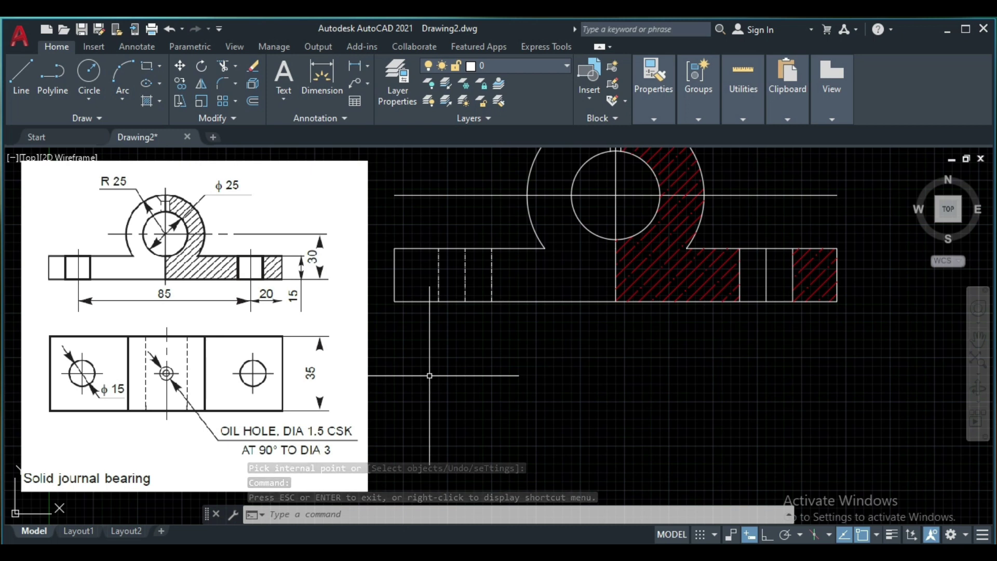
type("XL")
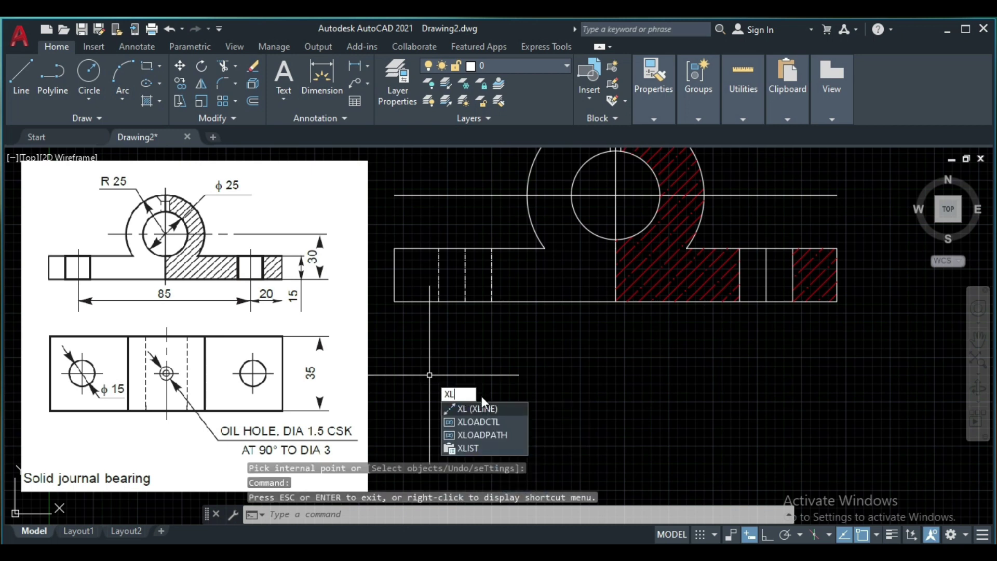
left_click(482, 411)
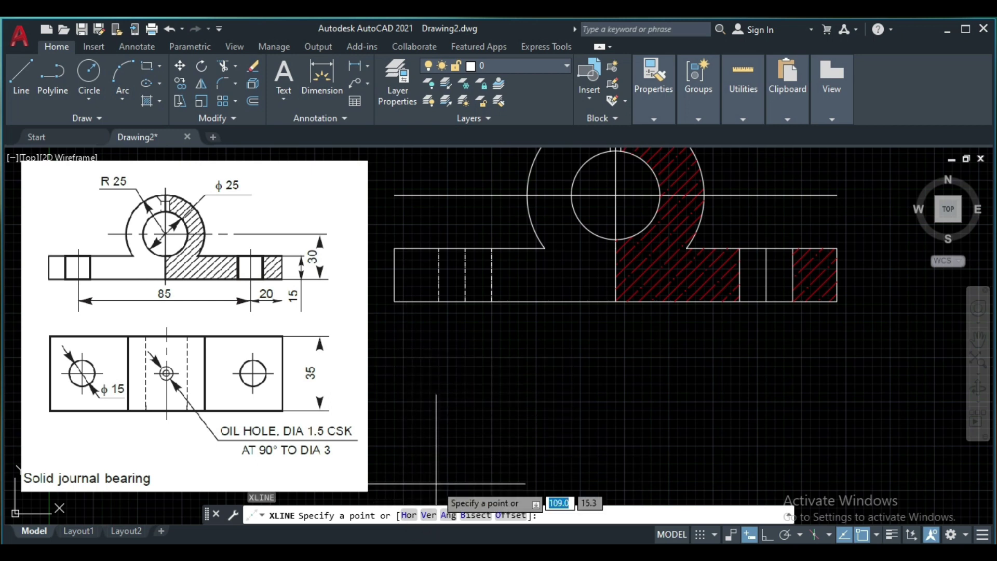
left_click(428, 515)
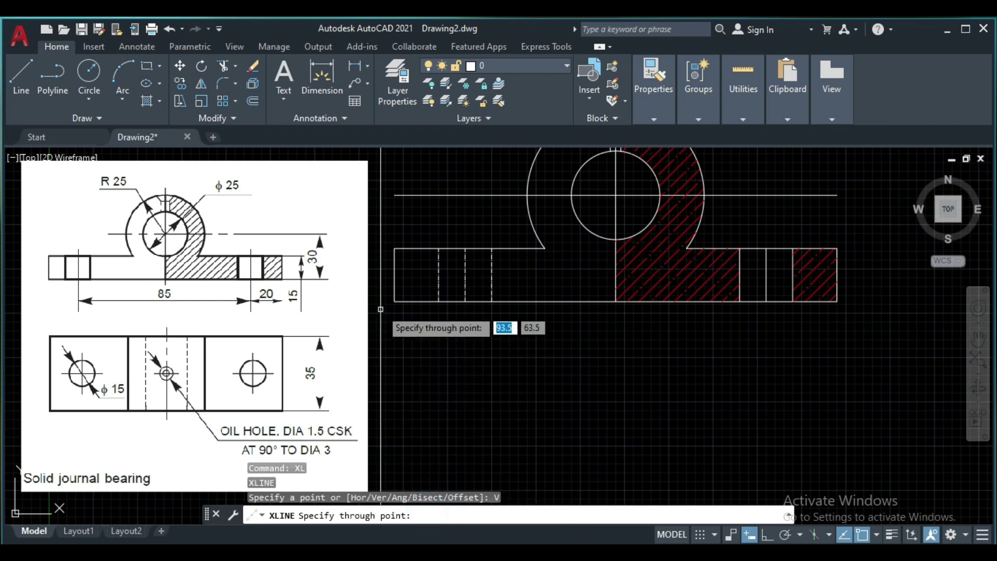
left_click(395, 301)
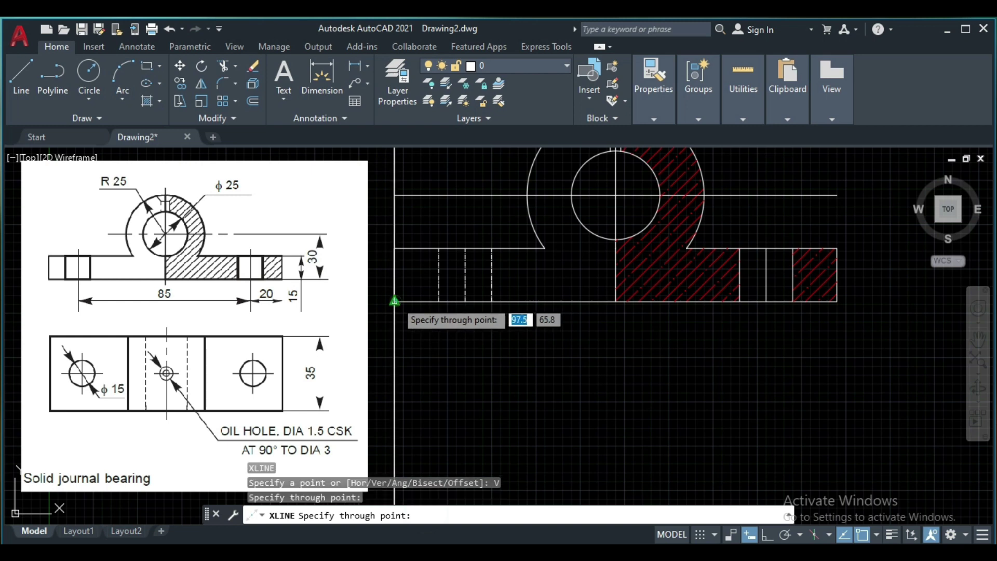
left_click(466, 301)
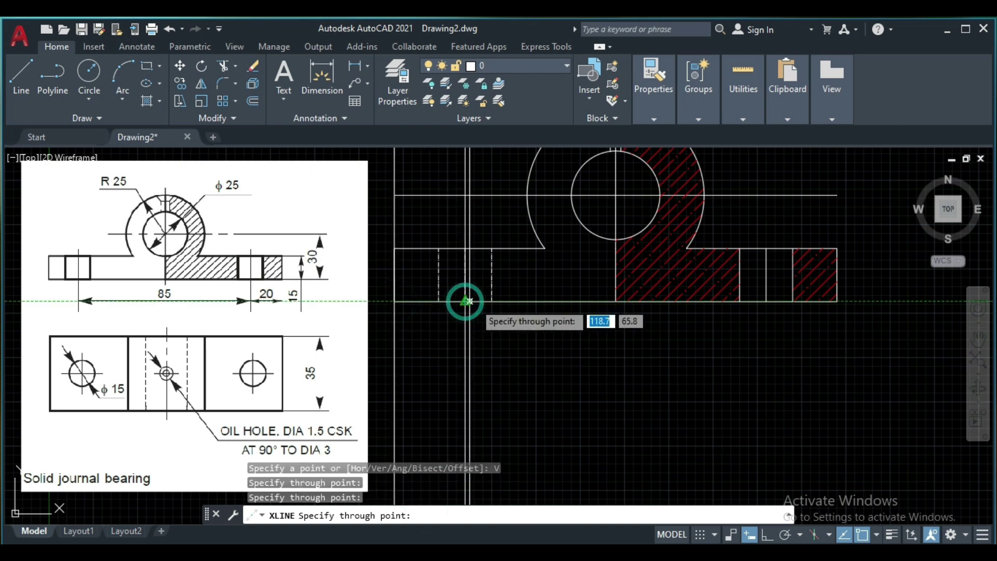
Place vertical construction lines through the bearing's outer sides, bore sides and centre, the right hole's axis and the base's right end.
left_click(527, 195)
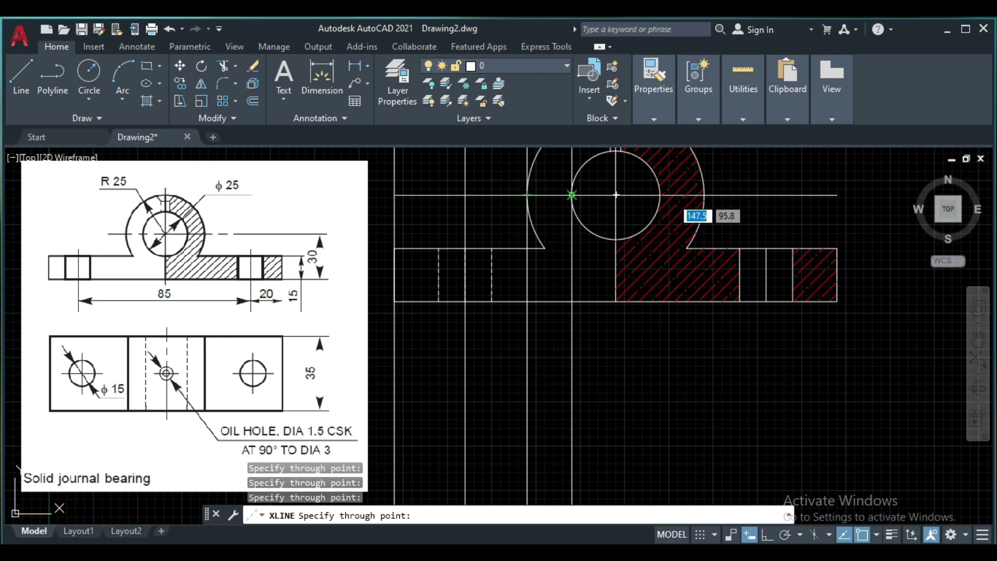
left_click(571, 196)
left_click(615, 196)
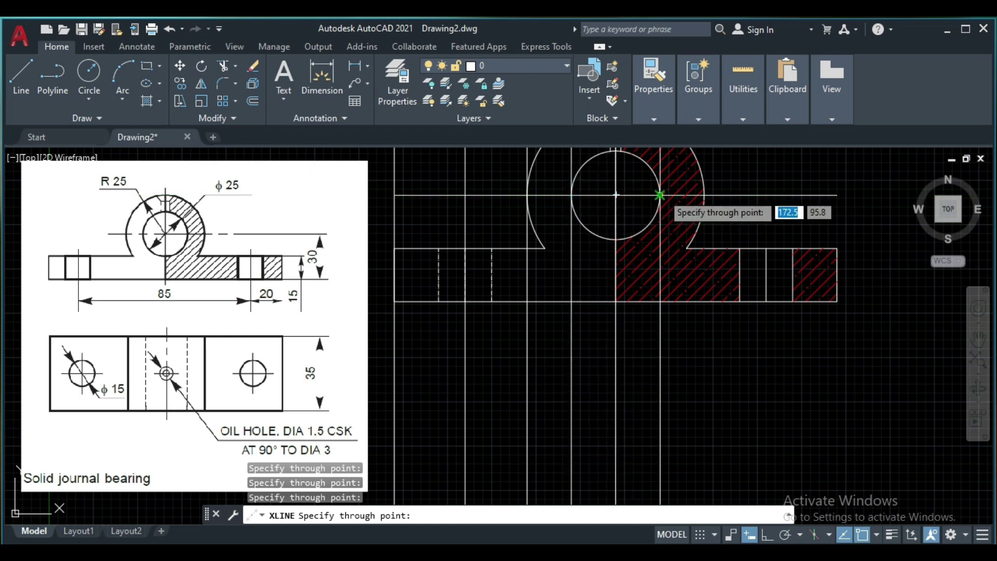
left_click(660, 195)
left_click(704, 195)
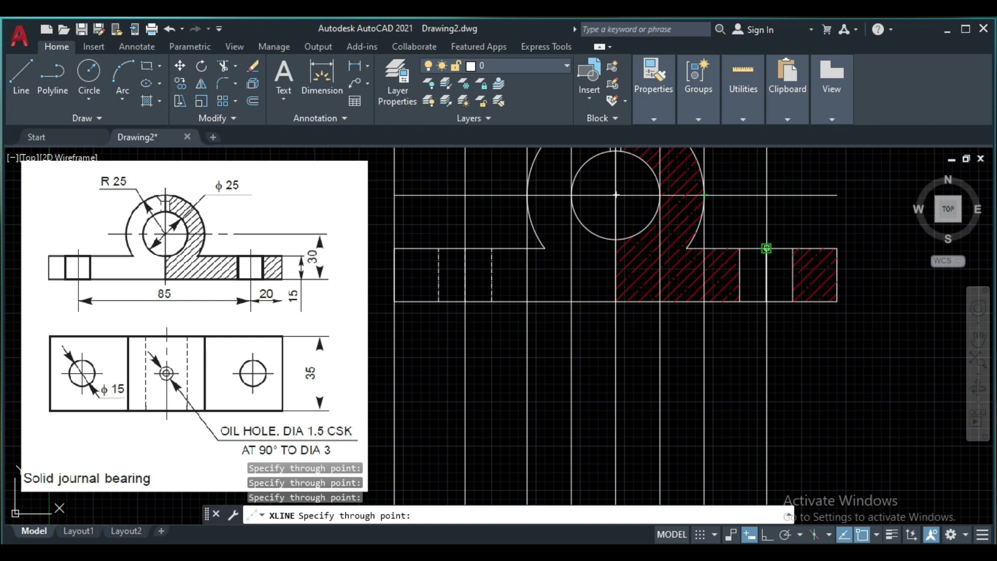
left_click(767, 249)
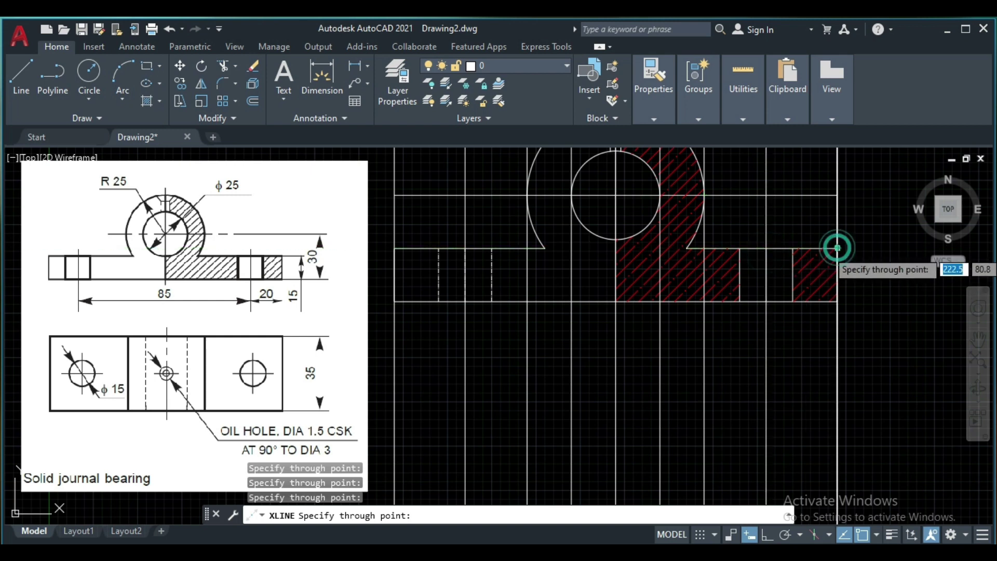
left_click(837, 248)
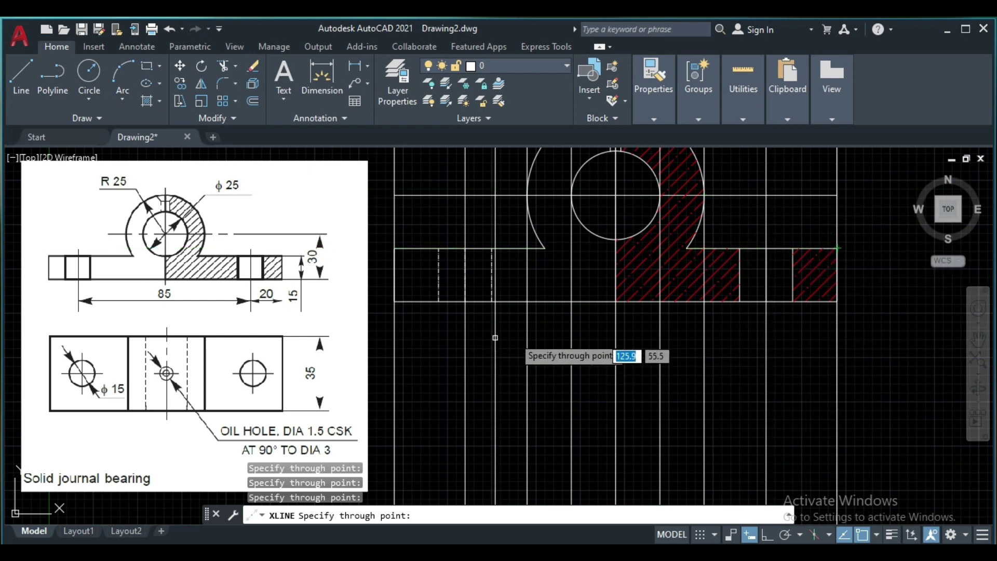
left_click(525, 364)
key("Return")
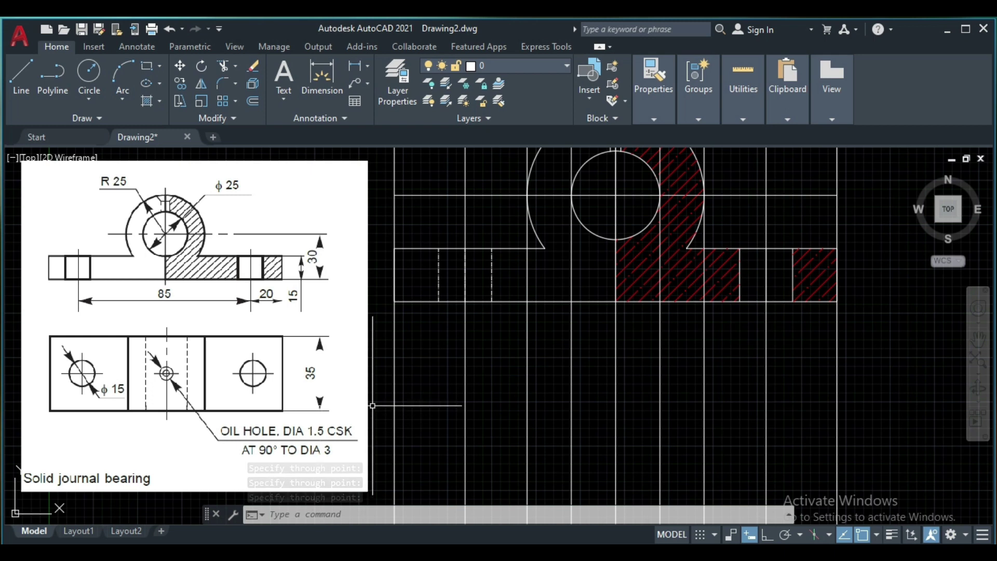
key("Escape")
key("Escape")
key("Escape")
Place a horizontal construction line with Ortho on below the front view as the top view's upper edge.
type("XL")
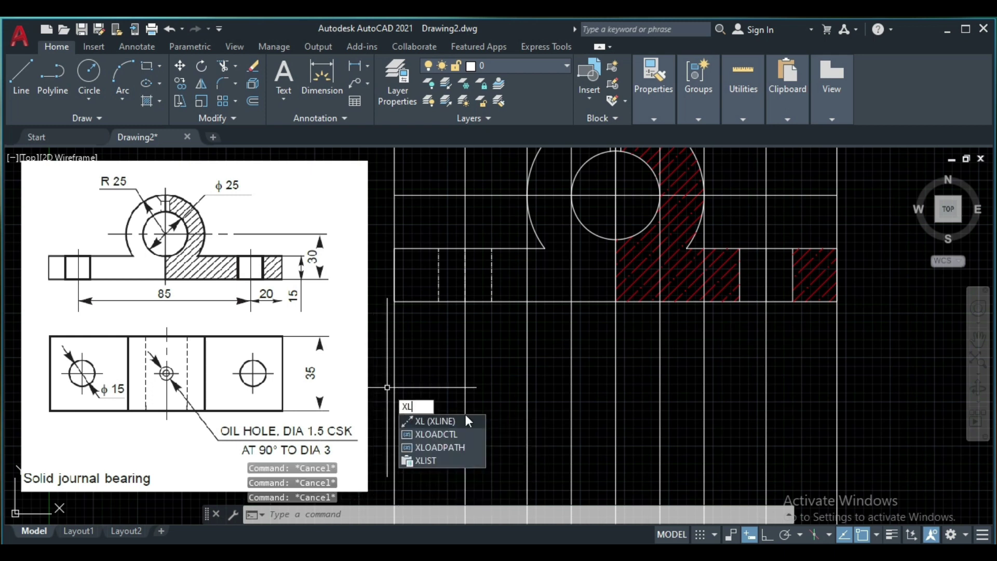
left_click(442, 421)
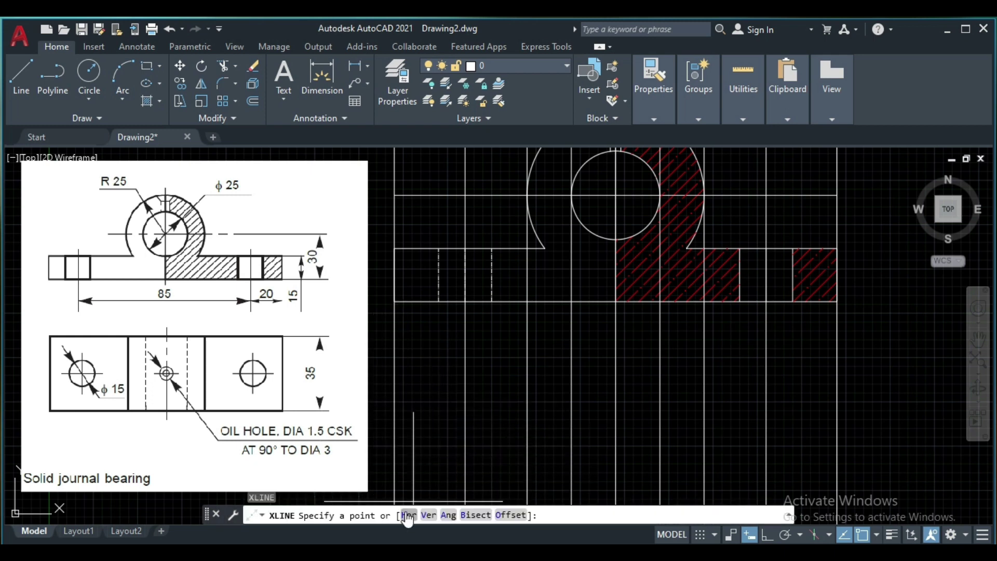
left_click(387, 372)
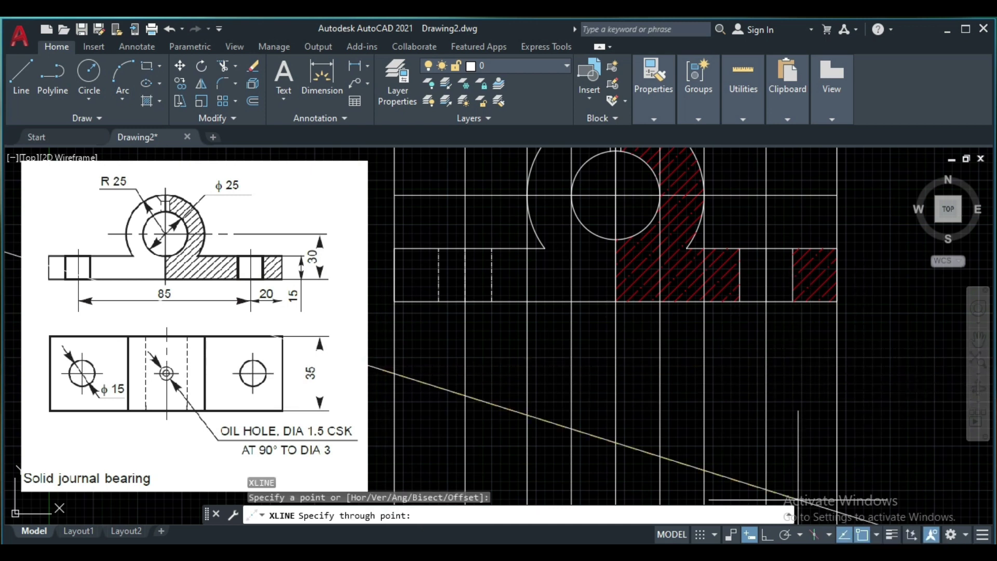
left_click(767, 534)
left_click(864, 382)
key("Return")
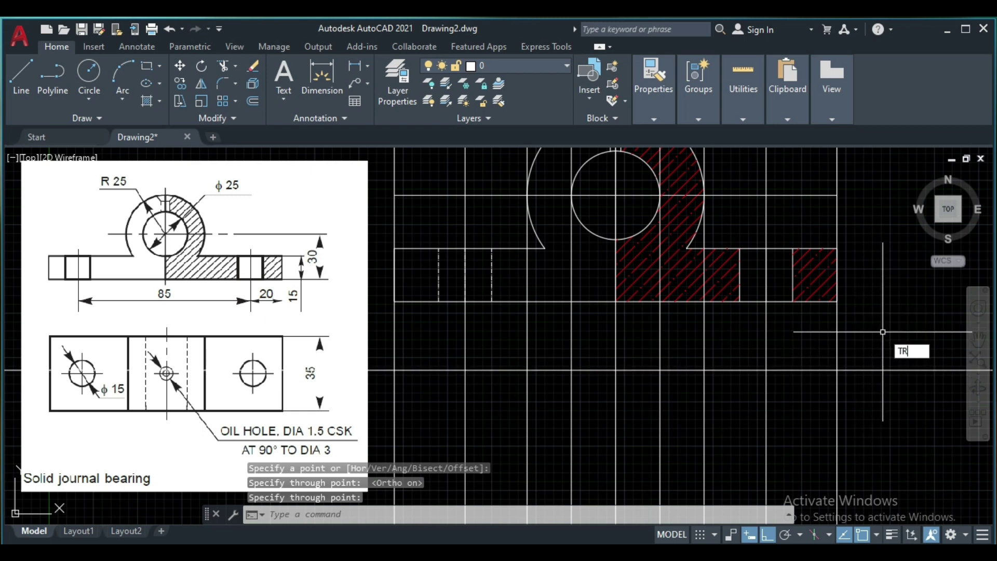
Trim the horizontal construction line's ends outside the outermost vertical lines.
key("Return")
left_click_drag(883, 333, 898, 424)
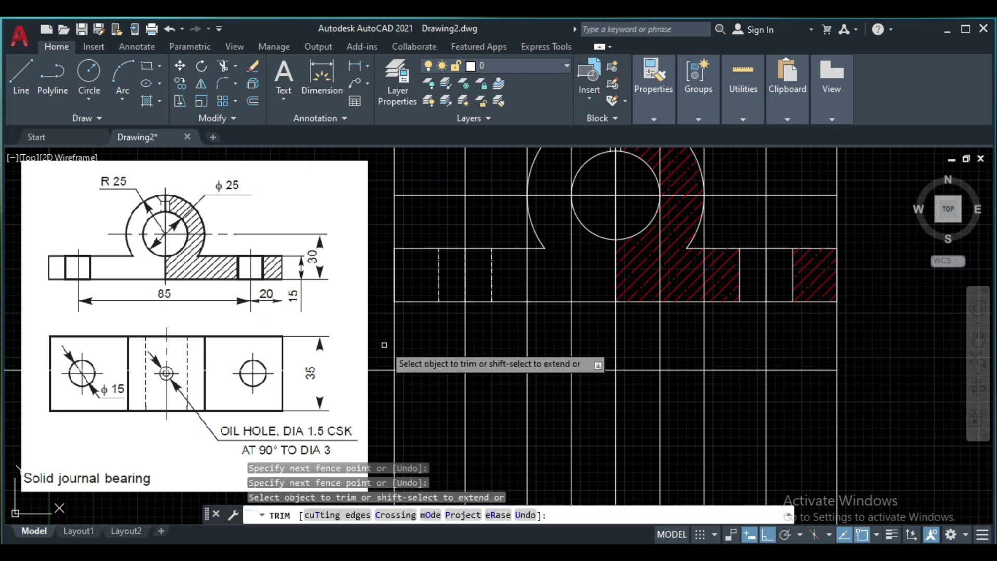
left_click_drag(385, 345, 383, 410)
key("Return")
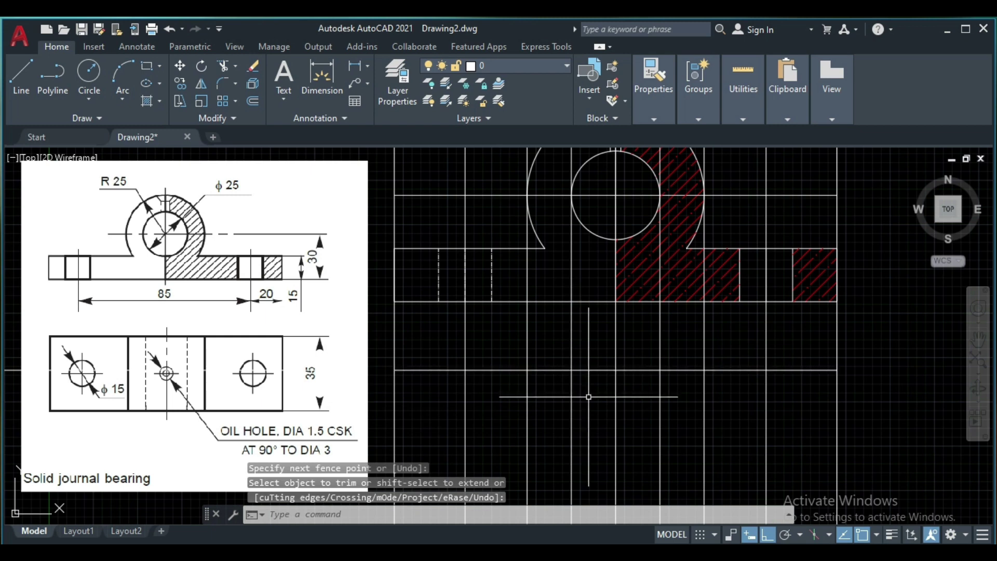
Offset the top view's upper edge 35 downward to create its lower edge.
type("O")
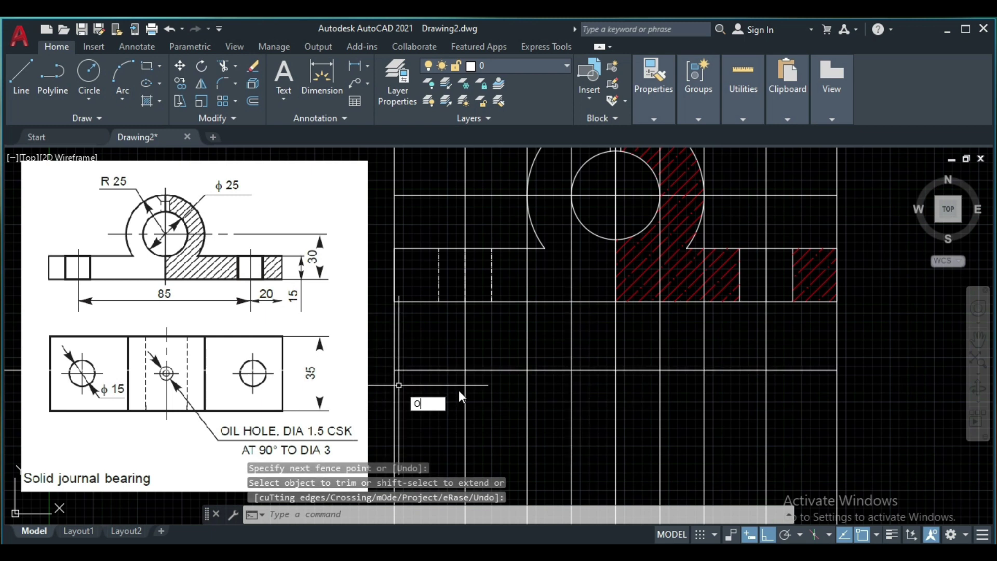
left_click(450, 418)
type("3")
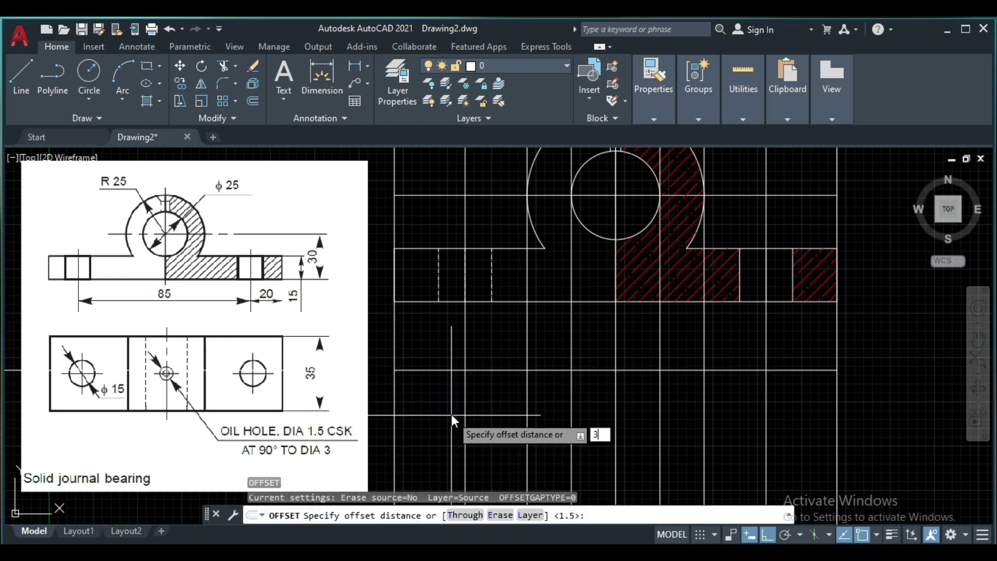
type("5")
key("Return")
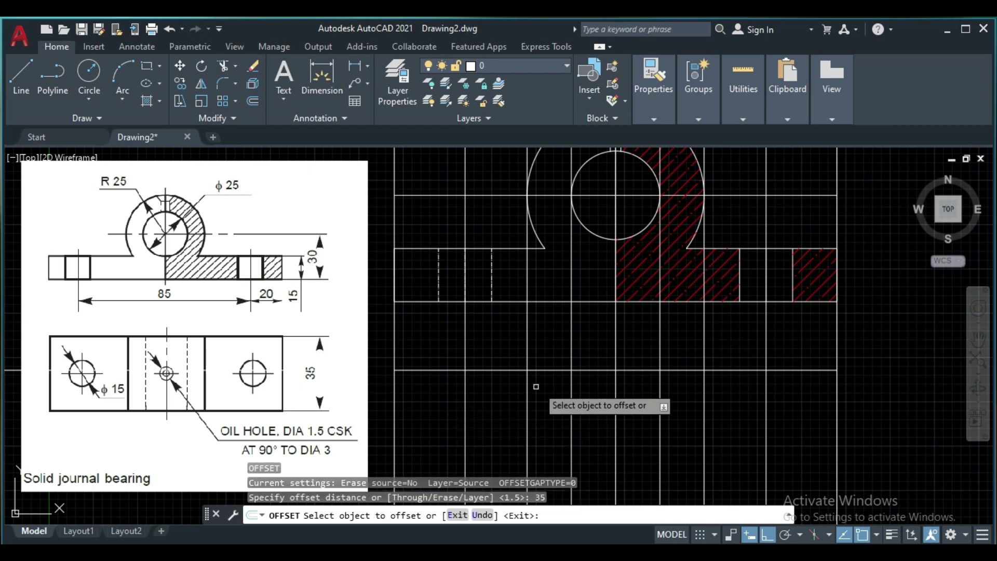
left_click(581, 370)
left_click(592, 423)
key("Return")
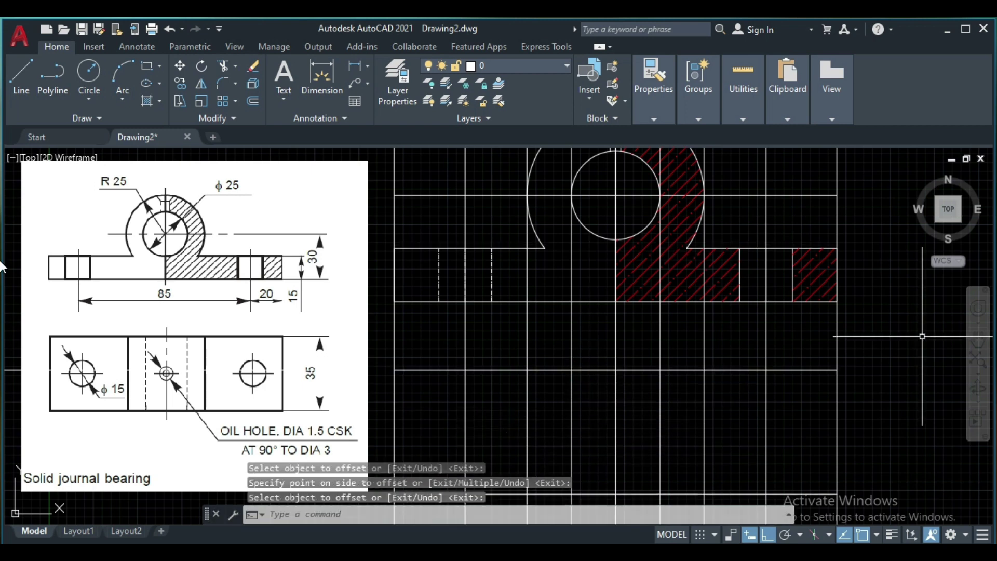
Trim the vertical lines below the top view and in the gap between the two views.
left_click(978, 340)
left_click_drag(898, 343, 873, 245)
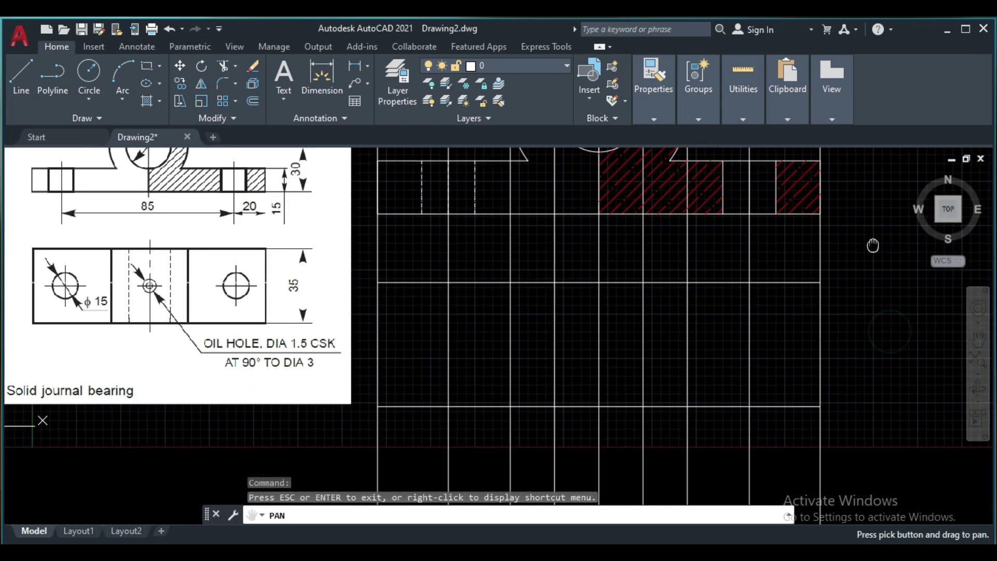
right_click(872, 245)
left_click(904, 284)
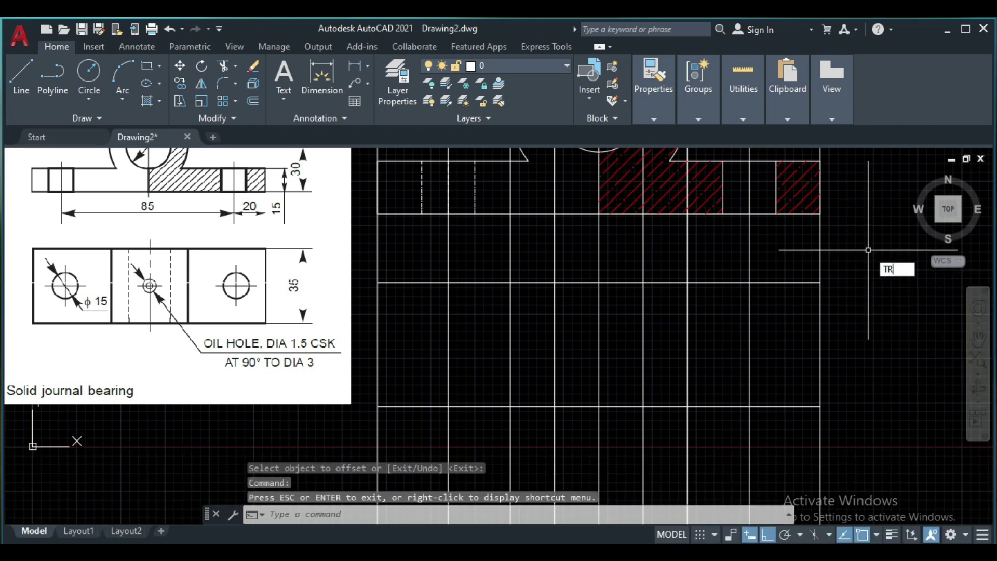
type("TR")
key("Return")
left_click(868, 411)
left_click(366, 437)
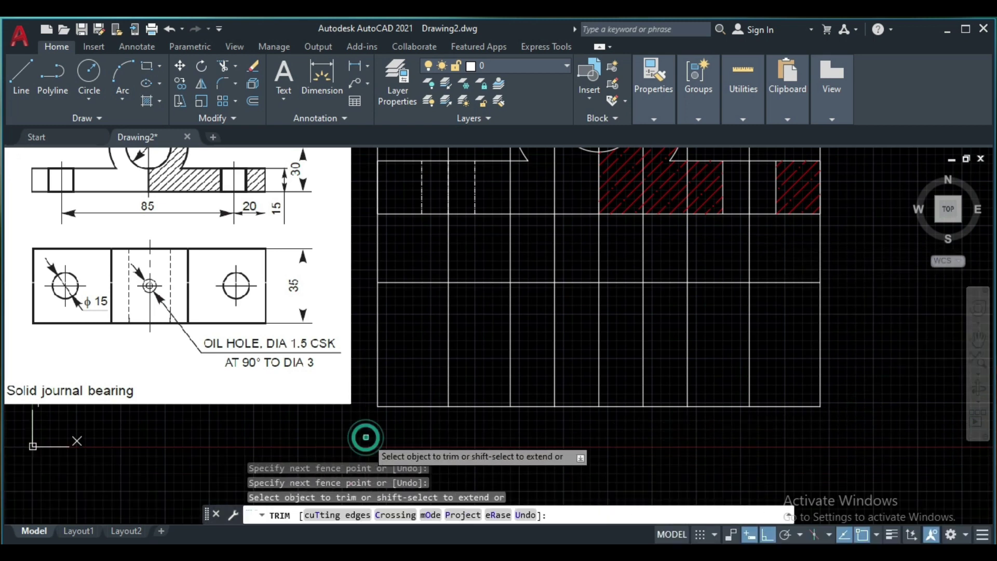
left_click(857, 235)
left_click(327, 255)
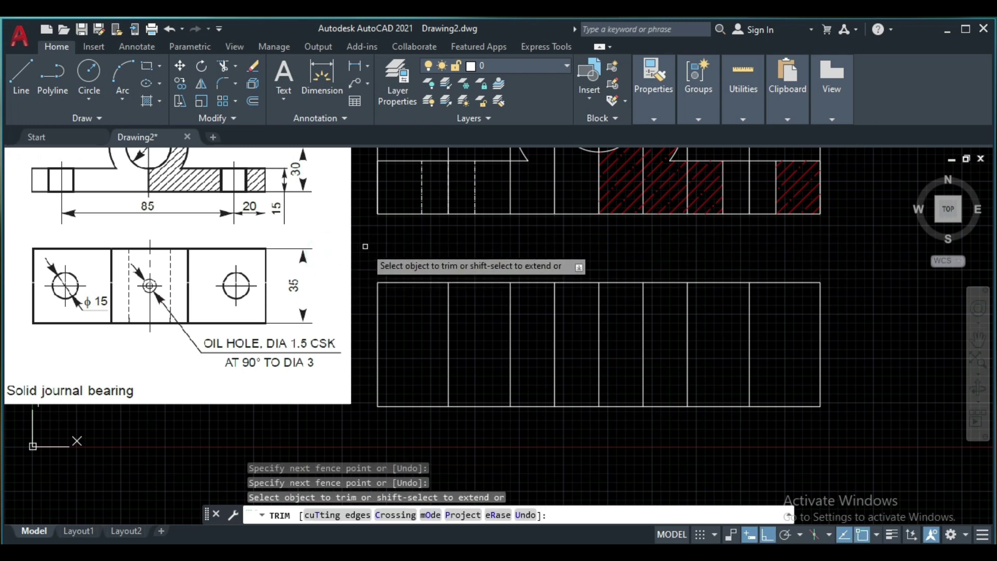
key("Return")
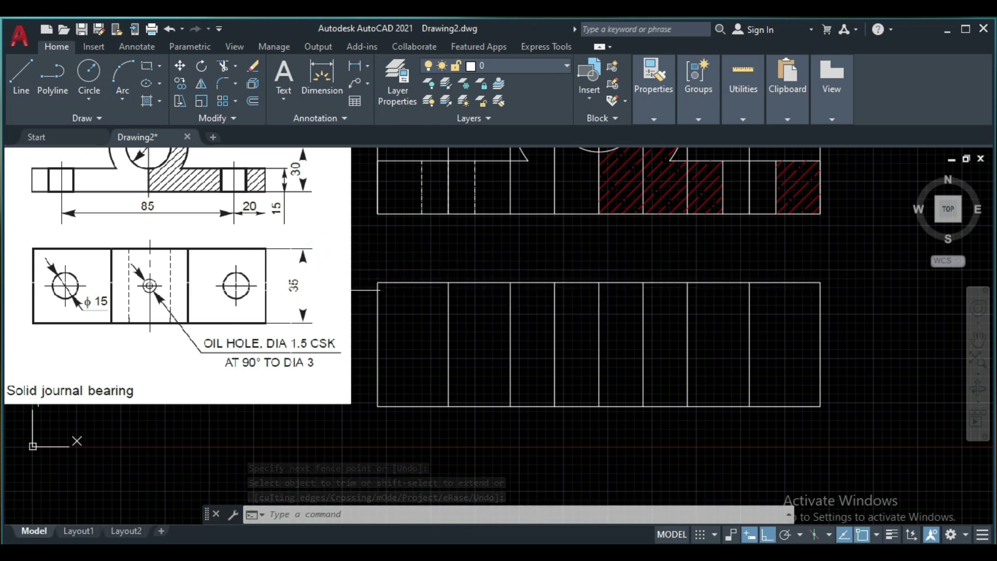
Offset the top view's upper edge 17.5 downward to create the horizontal centre line.
key("Return")
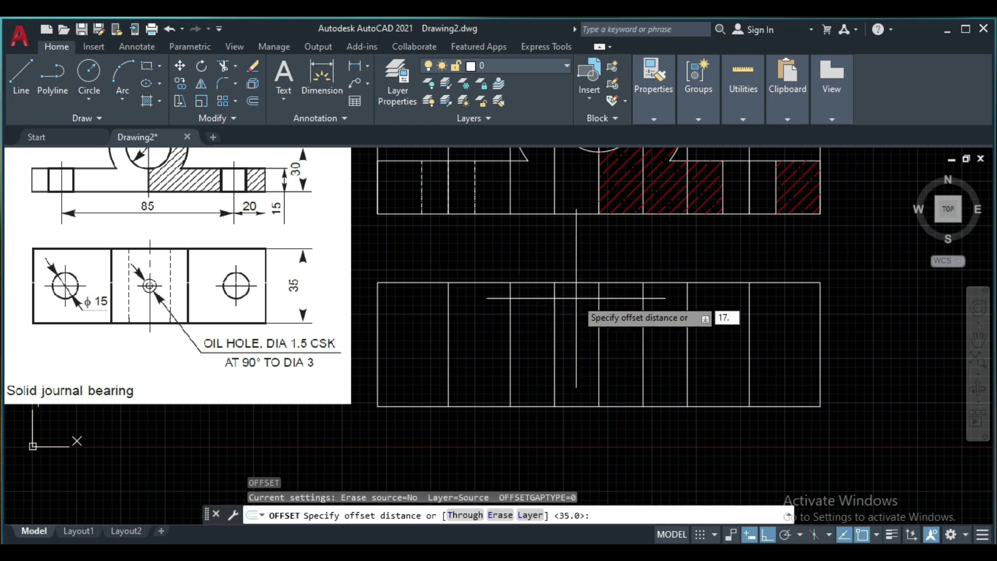
type("17.5")
key("Return")
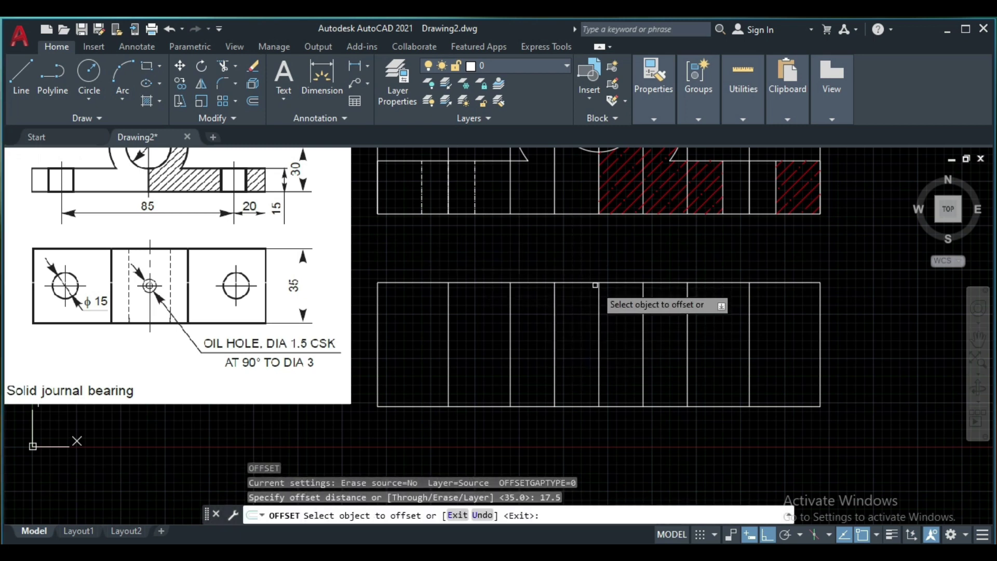
left_click(586, 283)
left_click(602, 332)
key("Return")
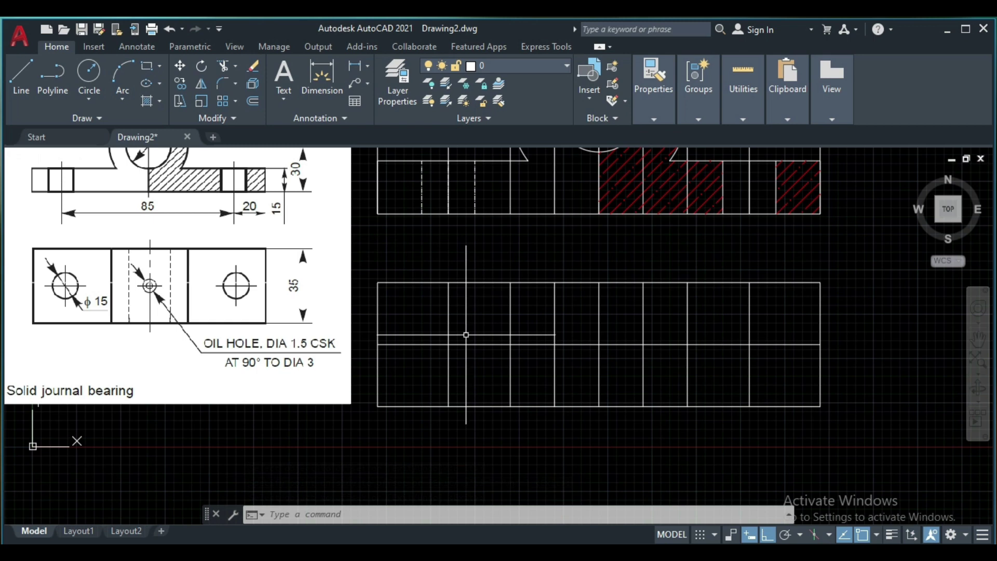
Draw a circle of radius 7.5 where the left hole's axis crosses the top view's horizontal centre line.
left_click(511, 366)
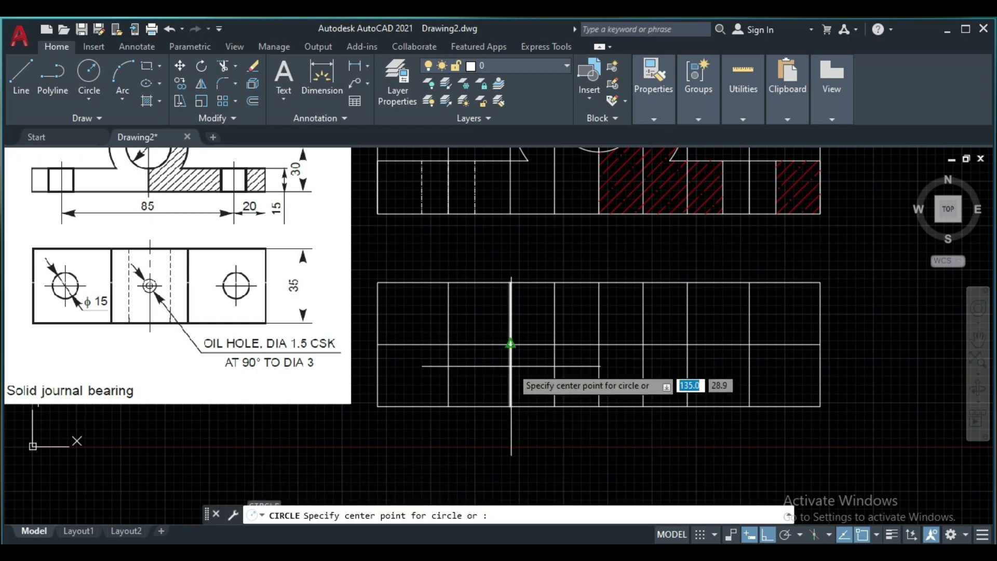
left_click(448, 344)
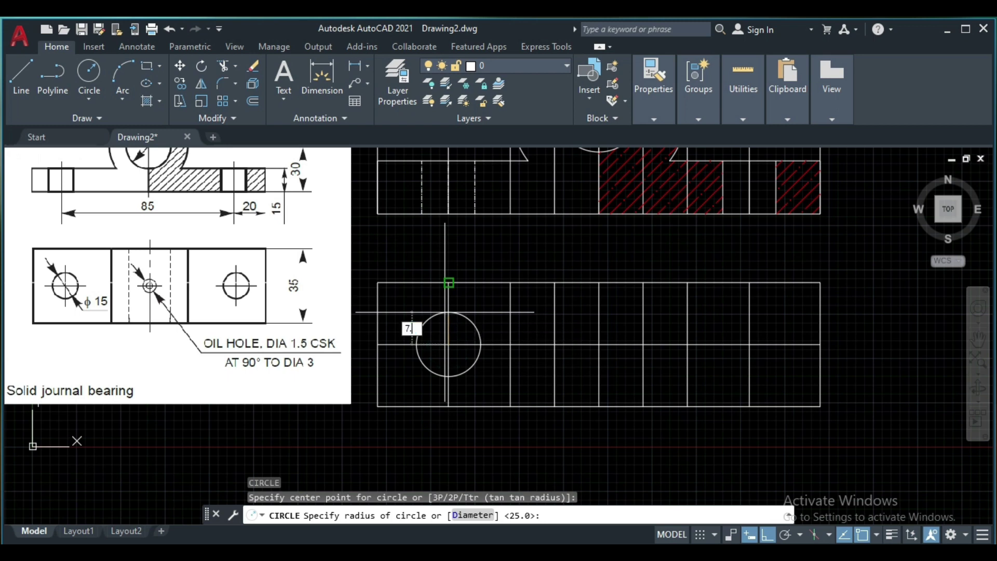
type("7.5")
key("Return")
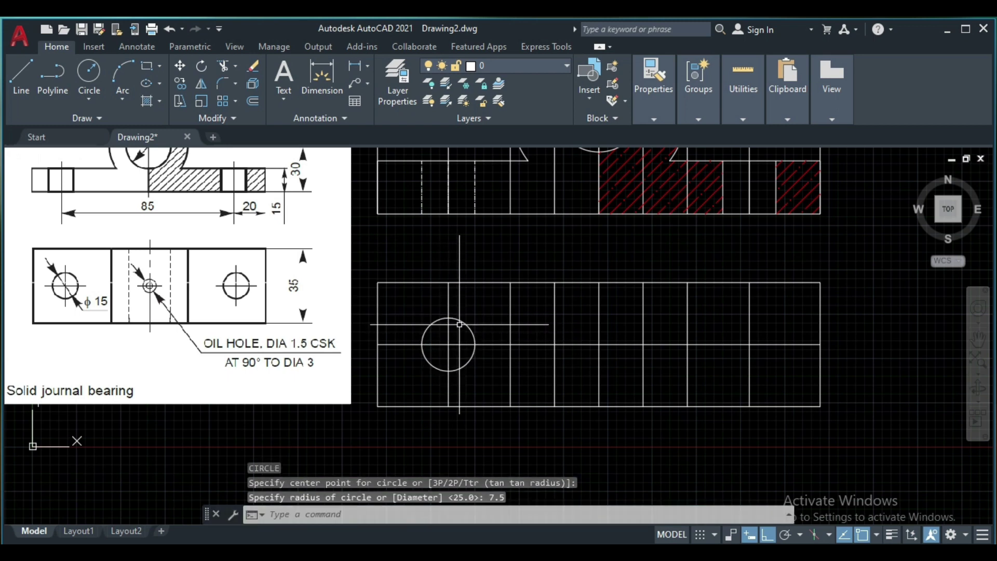
Copy the left hole circle from its centre to the right hole's axis on the horizontal centre line.
left_click(461, 320)
right_click(463, 325)
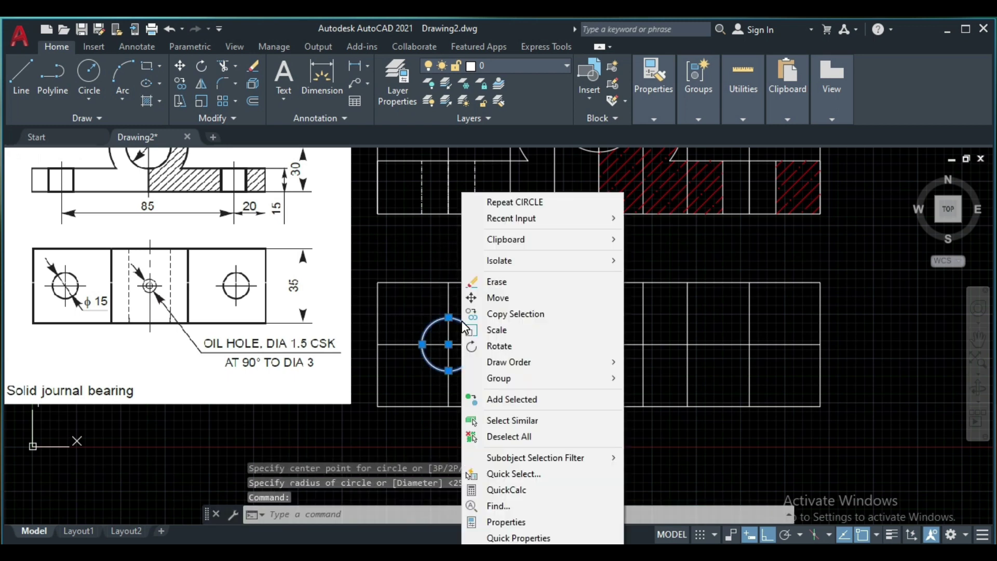
key("Escape")
type("co")
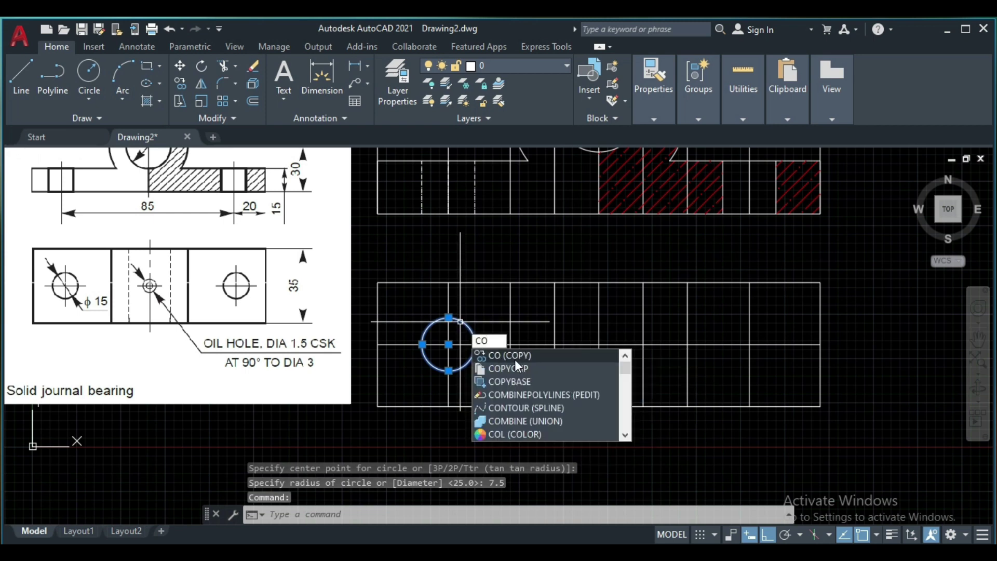
key("Return")
left_click(448, 344)
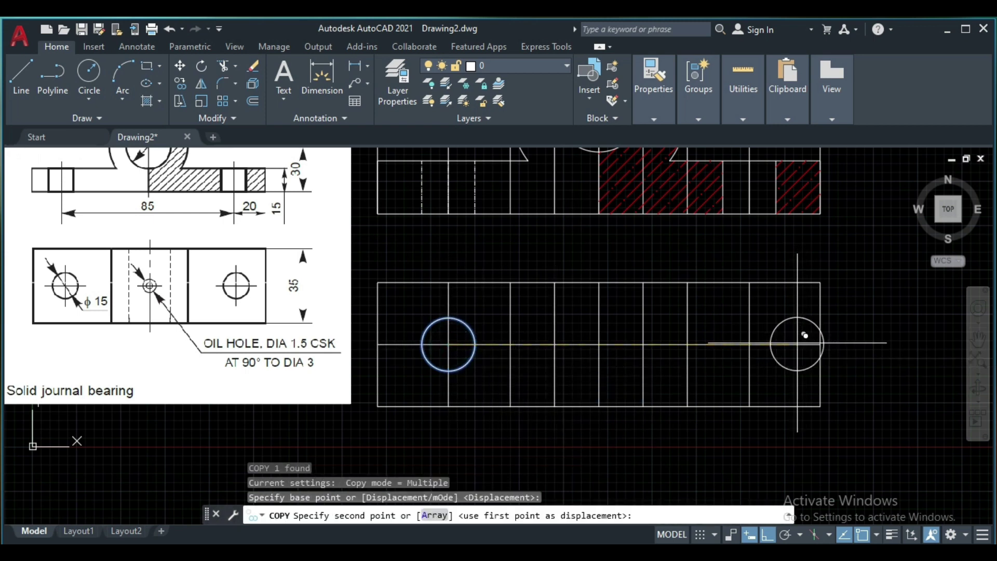
left_click(757, 337)
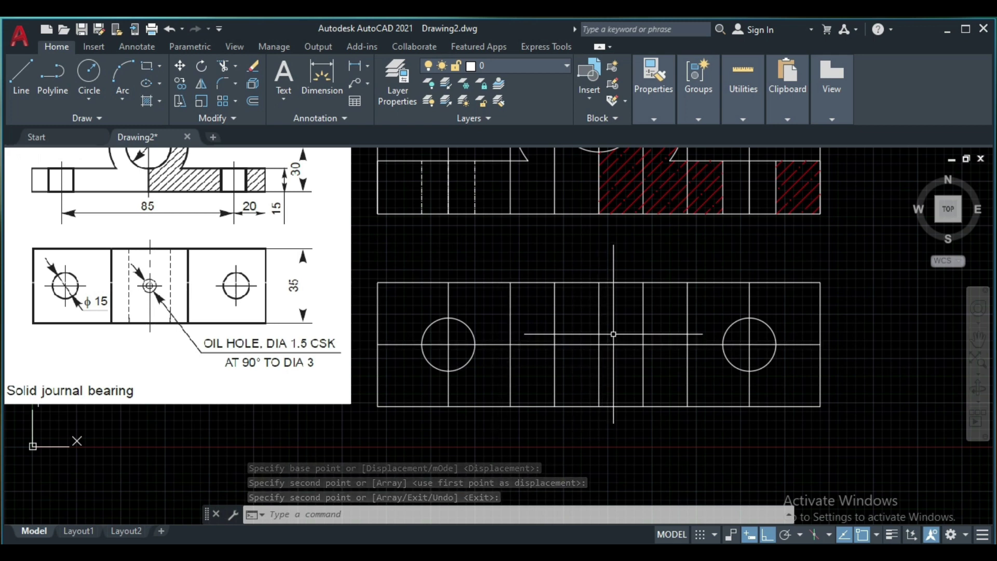
Draw a circle of radius 1.5 at the centre of the top view for the oil hole's countersink.
type("c")
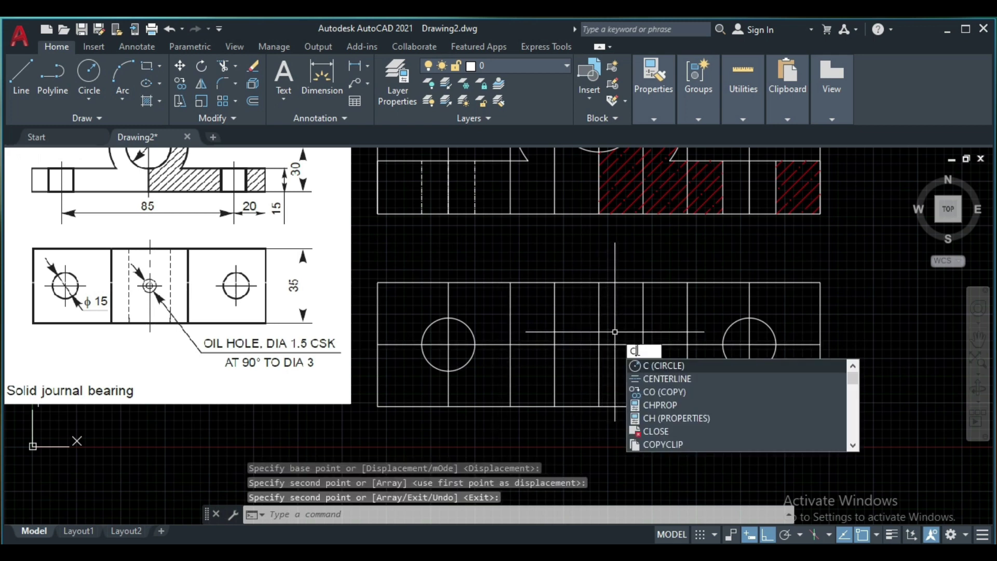
left_click(662, 366)
left_click(598, 343)
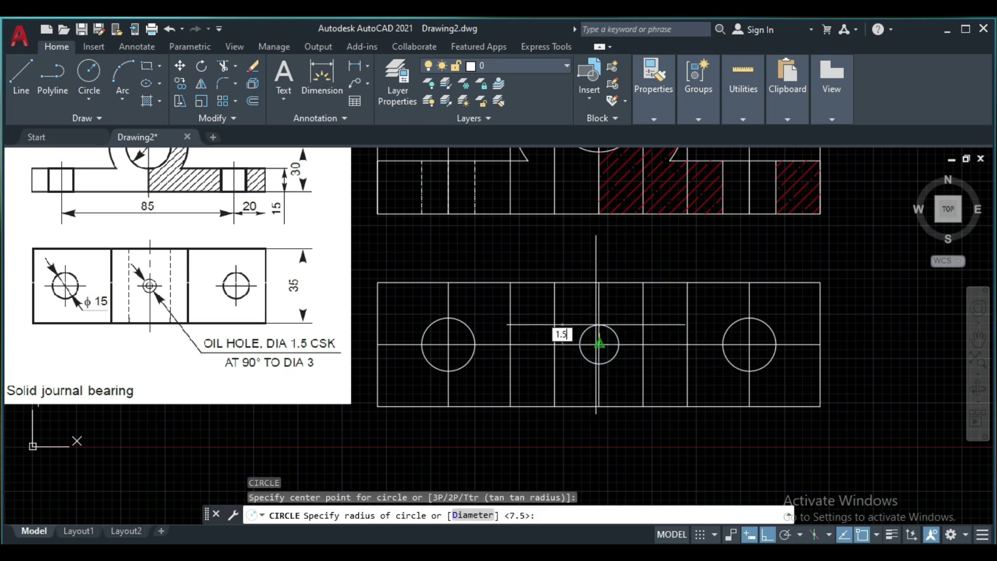
key("Return")
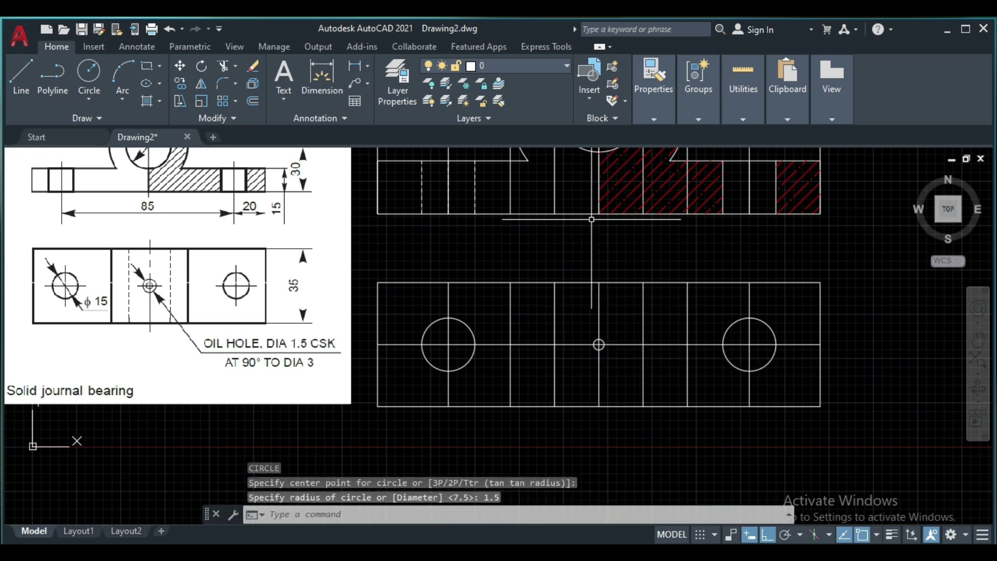
left_click(978, 338)
left_click_drag(707, 252, 694, 410)
left_click_drag(580, 203, 587, 223)
left_click_drag(603, 392, 630, 205)
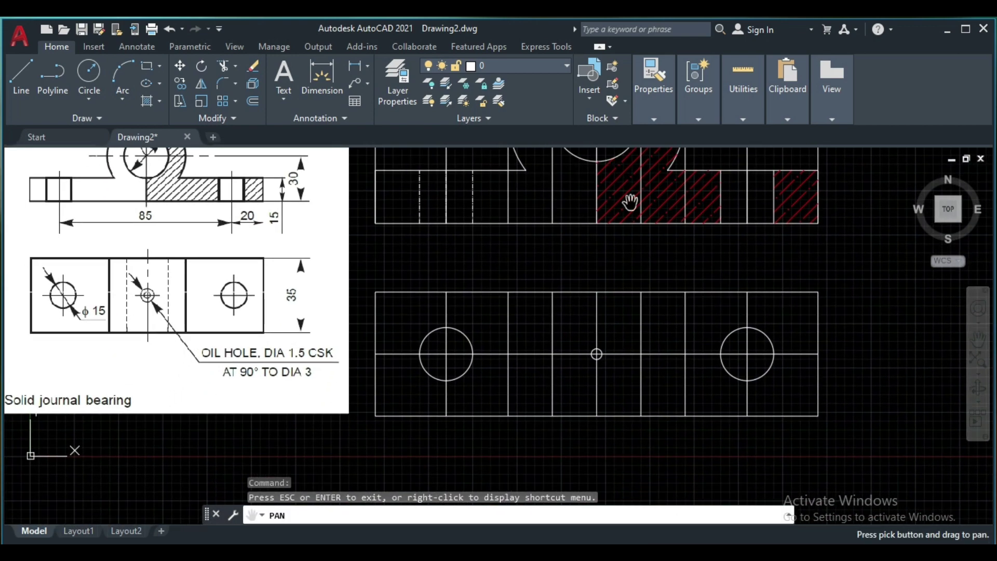
Draw a circle of radius 4 concentric with the small oil hole circle at the centre of the top view.
right_click(619, 256)
left_click(656, 265)
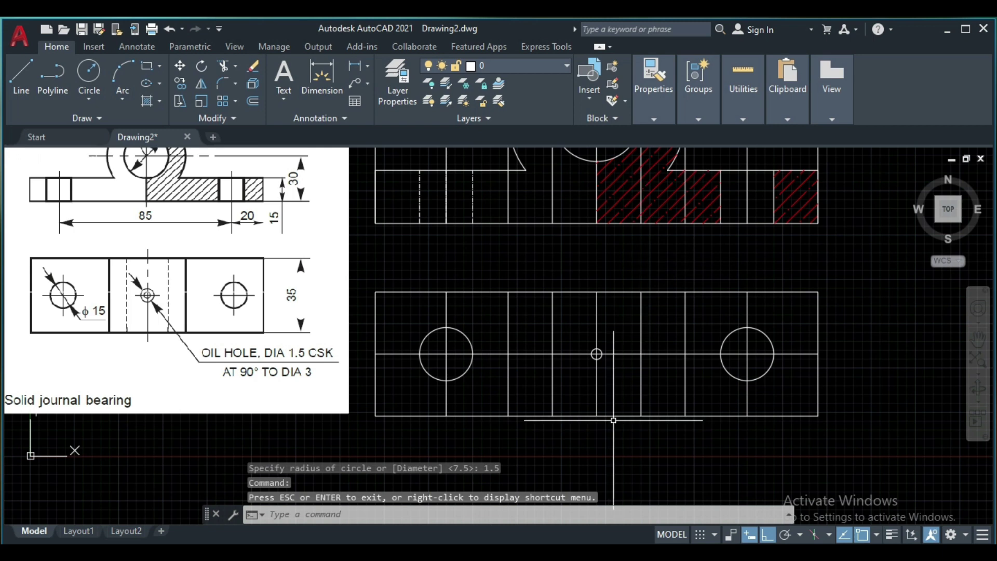
type("c")
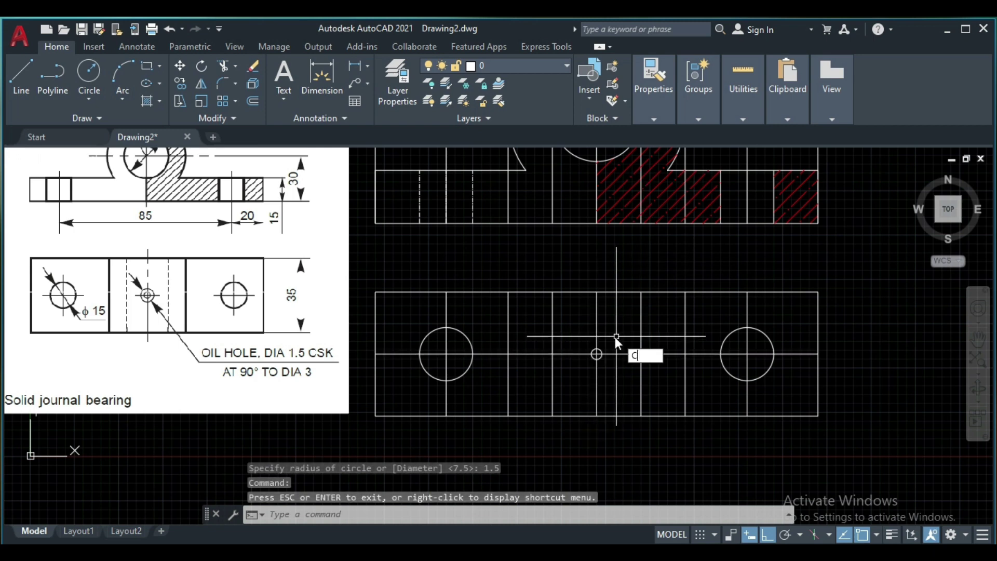
key("Return")
left_click(596, 354)
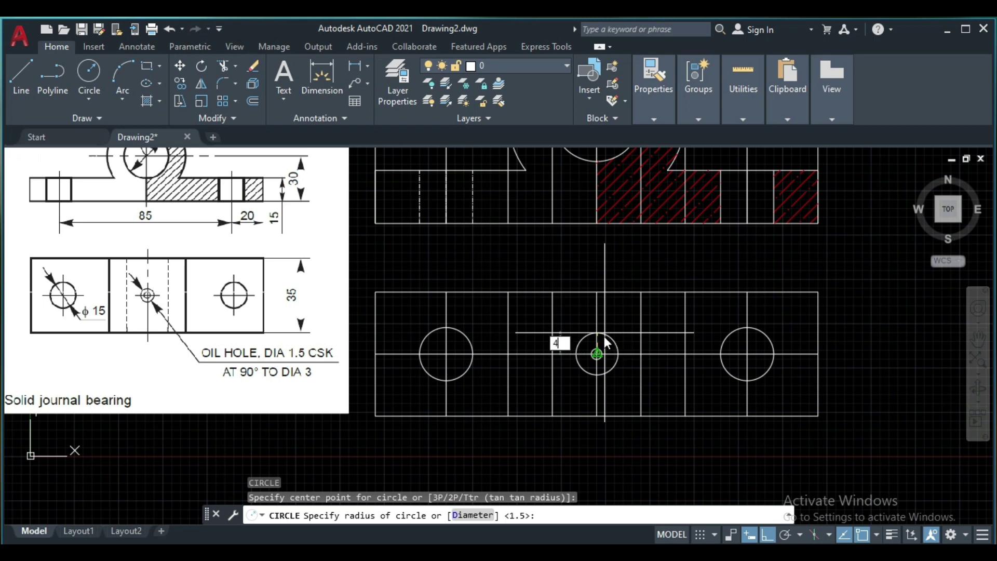
type("4")
key("Return")
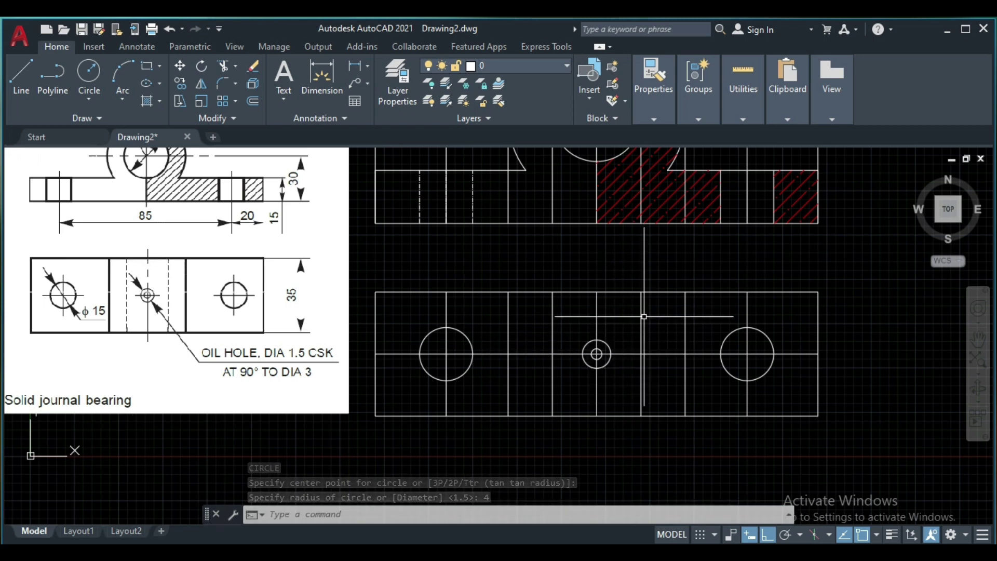
Change the linetype of the top view's horizontal centre line, hole axes, middle axis and two bore lines to CENTER.
key("Escape")
left_click(748, 307)
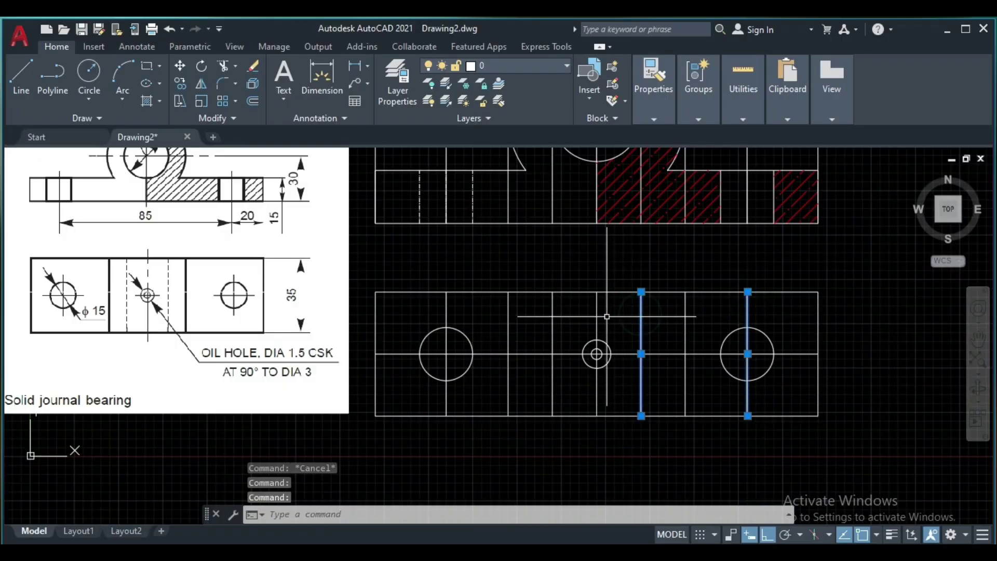
left_click(552, 318)
left_click(446, 315)
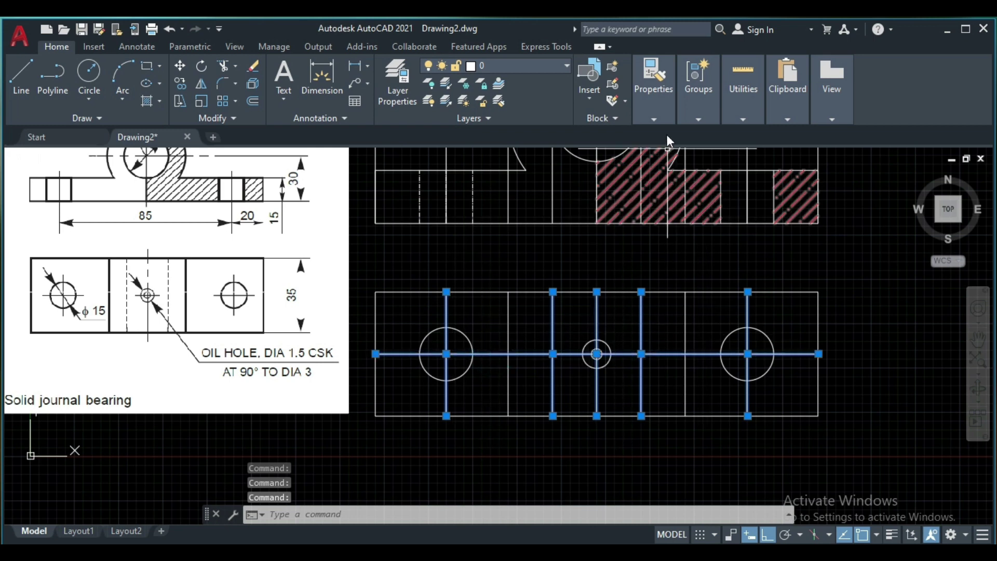
left_click(653, 96)
left_click(819, 174)
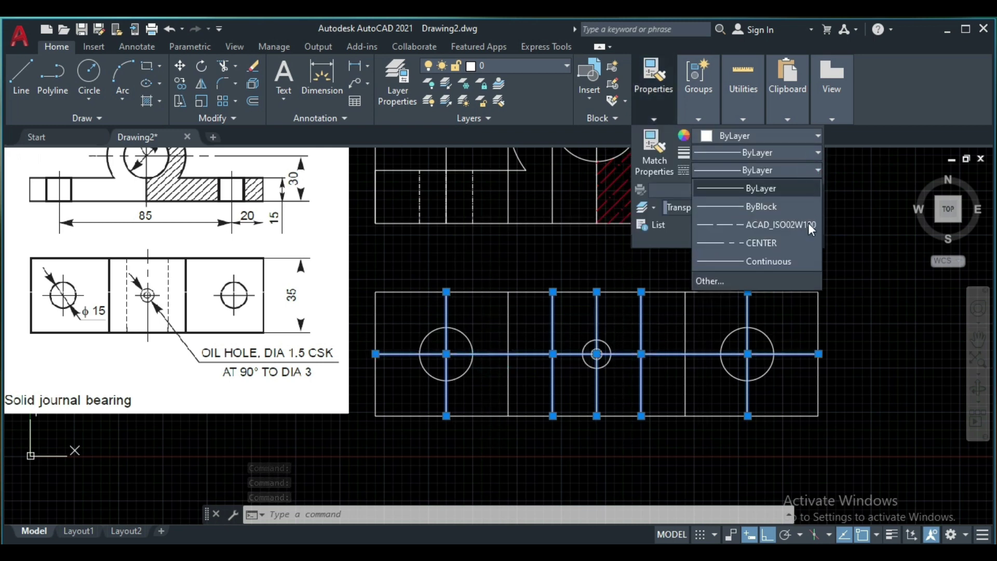
left_click(778, 246)
key("Return")
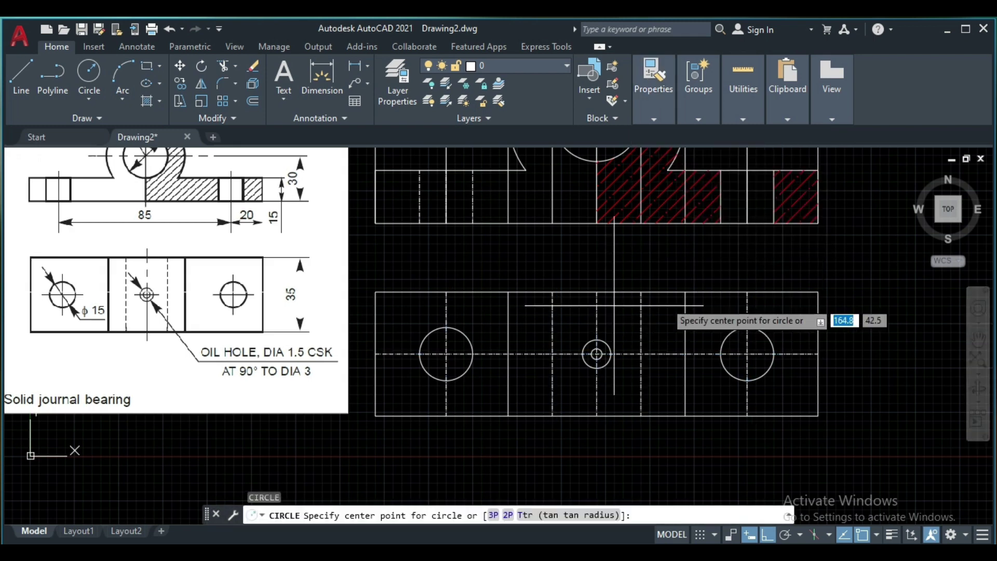
key("Escape")
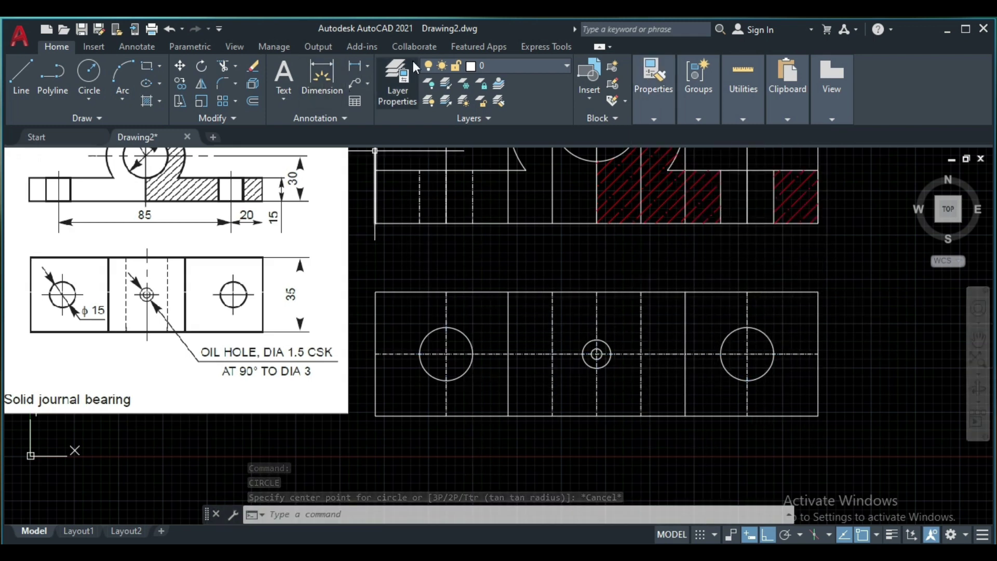
Add a vertical linear dimension for the top view's height, placed beyond its right edge.
left_click(367, 66)
left_click(388, 86)
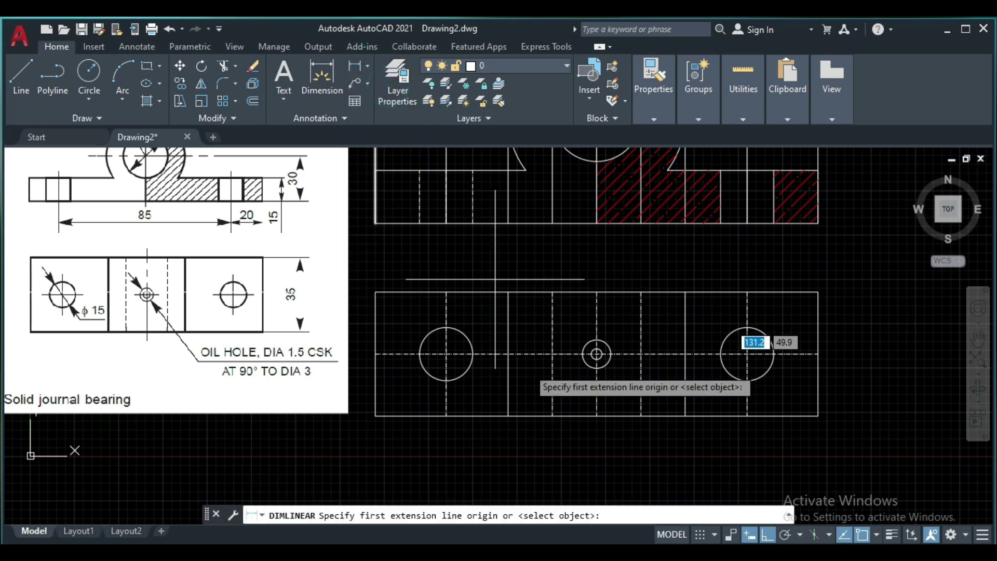
left_click(818, 415)
left_click(817, 292)
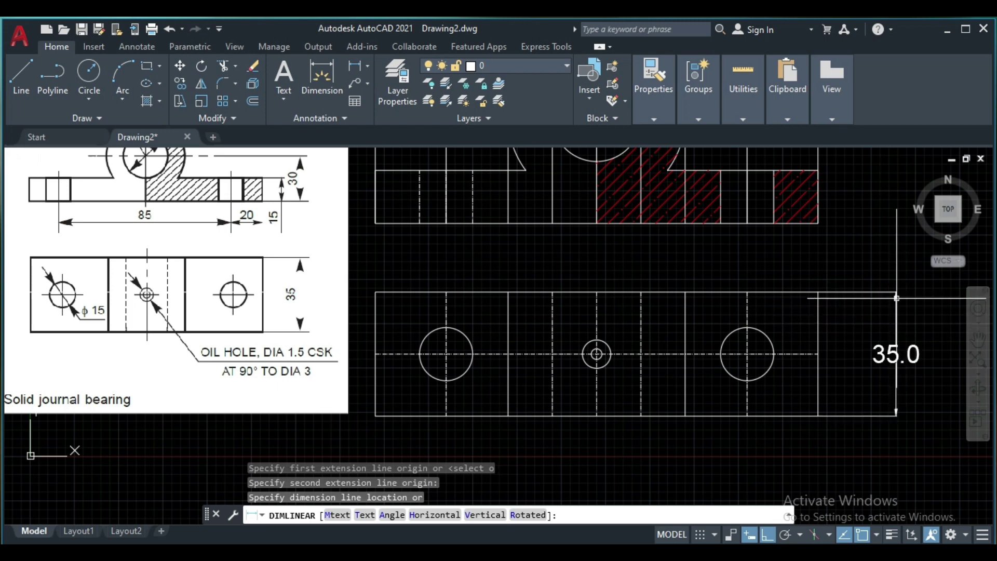
left_click(896, 353)
Stretch both extension line origins of the top view's height dimension outward, leaving a gap from the view's right edge.
left_click(847, 293)
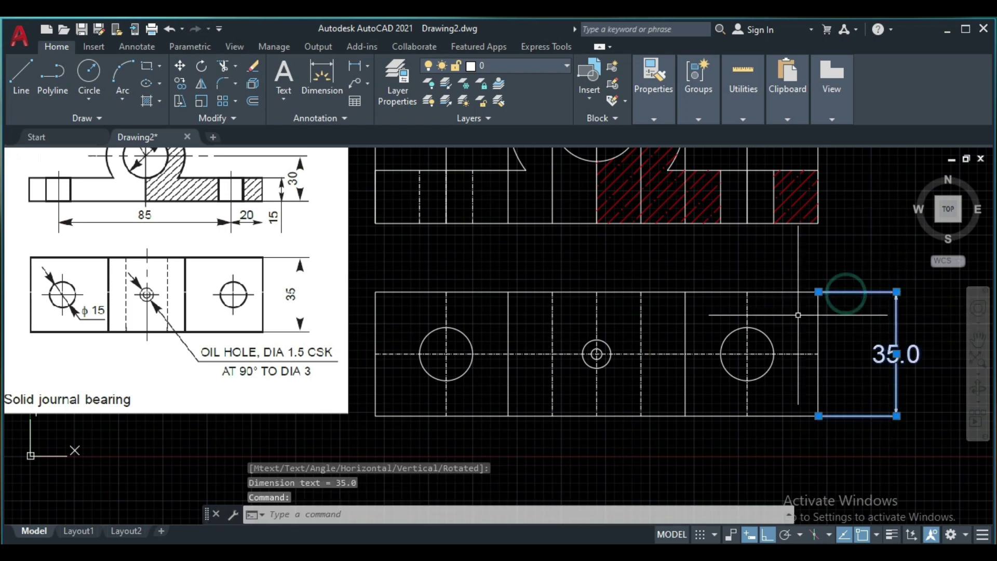
left_click(818, 293)
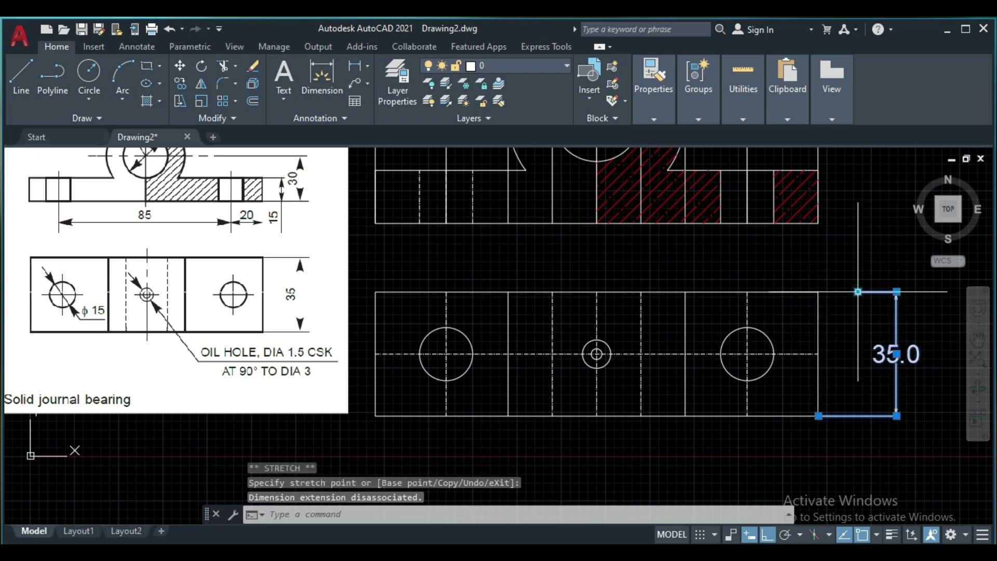
left_click(818, 416)
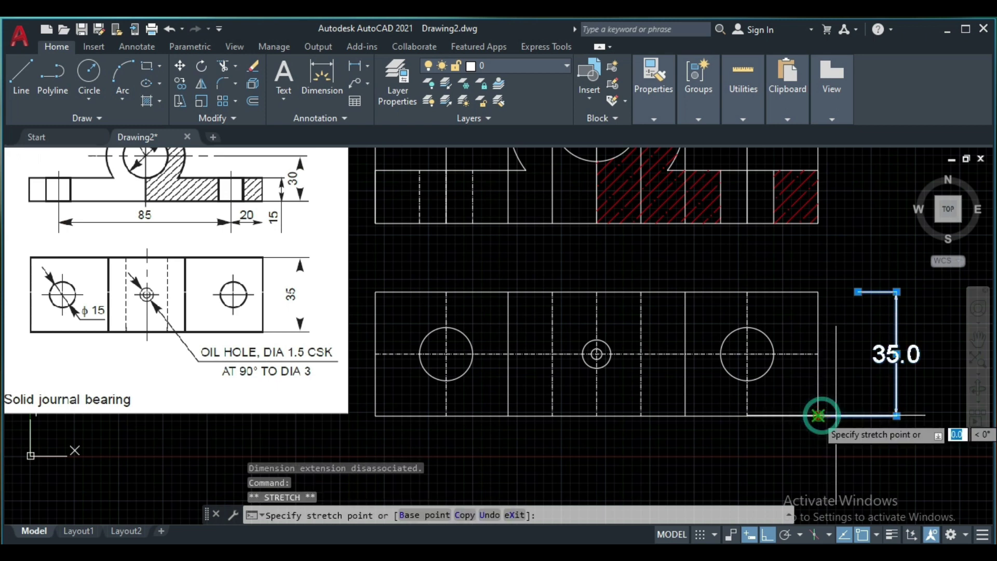
left_click(859, 415)
Add a horizontal linear dimension for the base's overall length, placed between the front and top views.
key("space")
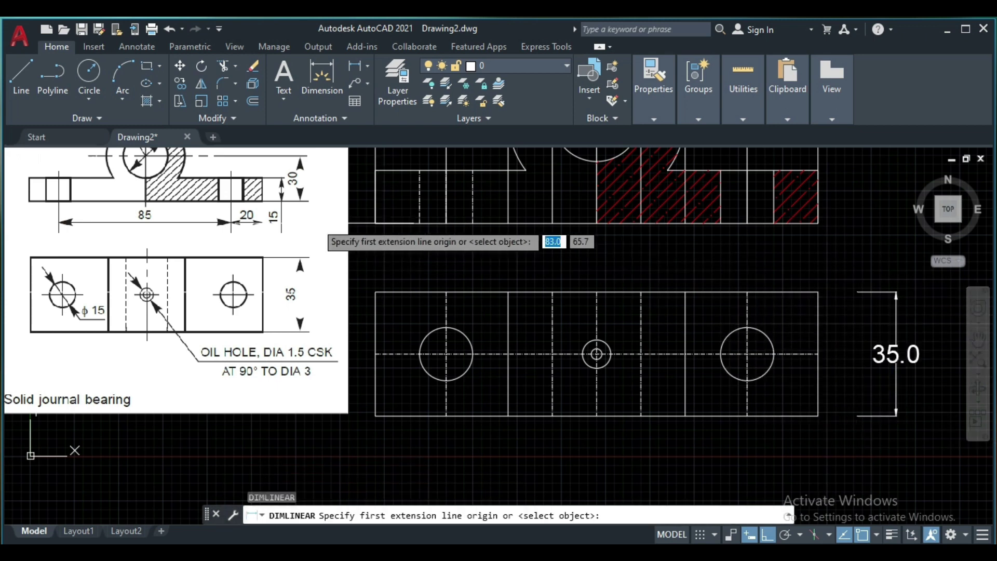
left_click(355, 66)
left_click(374, 224)
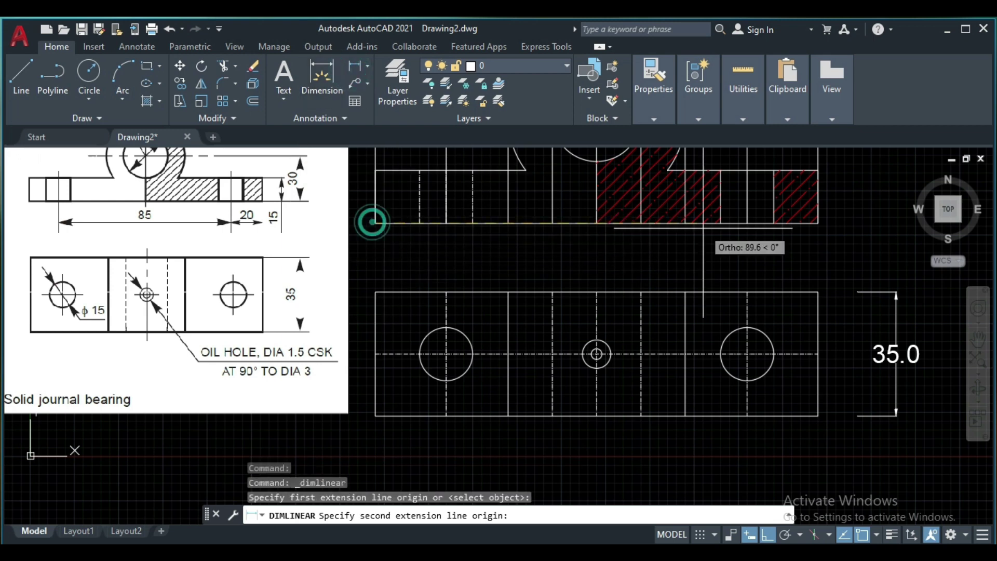
left_click(817, 225)
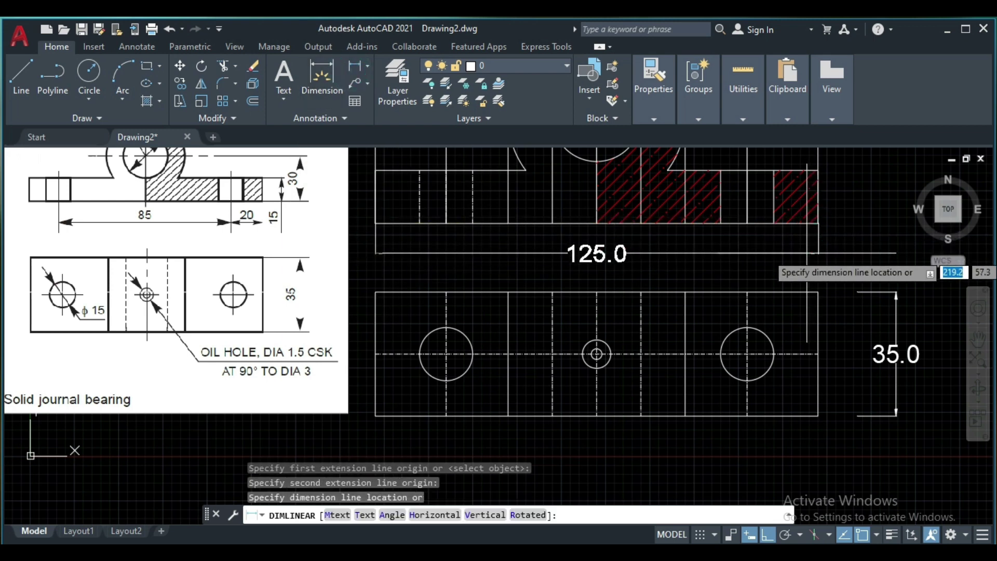
left_click(813, 253)
Shorten both extension lines of the overall length dimension so they start below the front view's base.
left_click(814, 253)
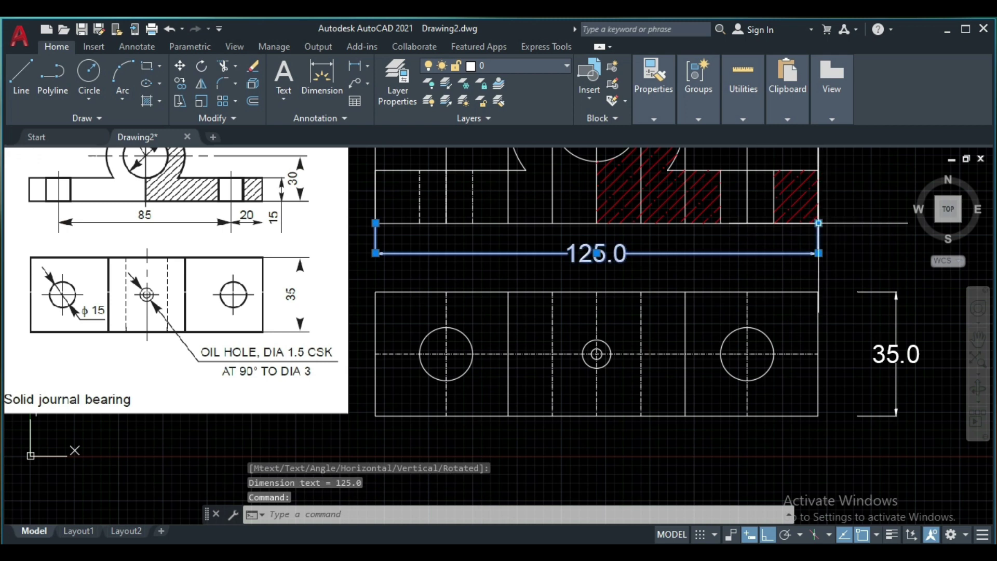
left_click(819, 224)
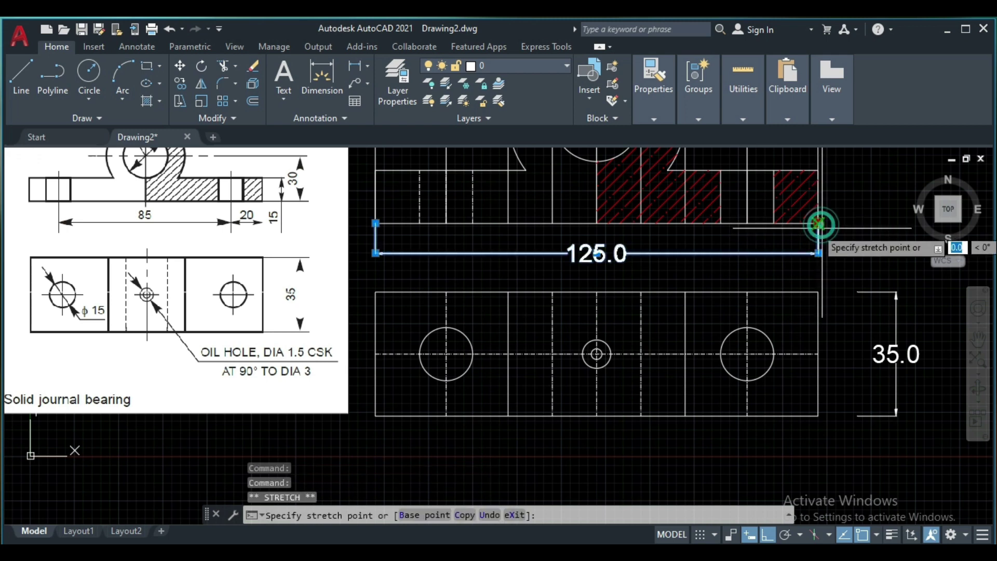
left_click(375, 224)
left_click(375, 238)
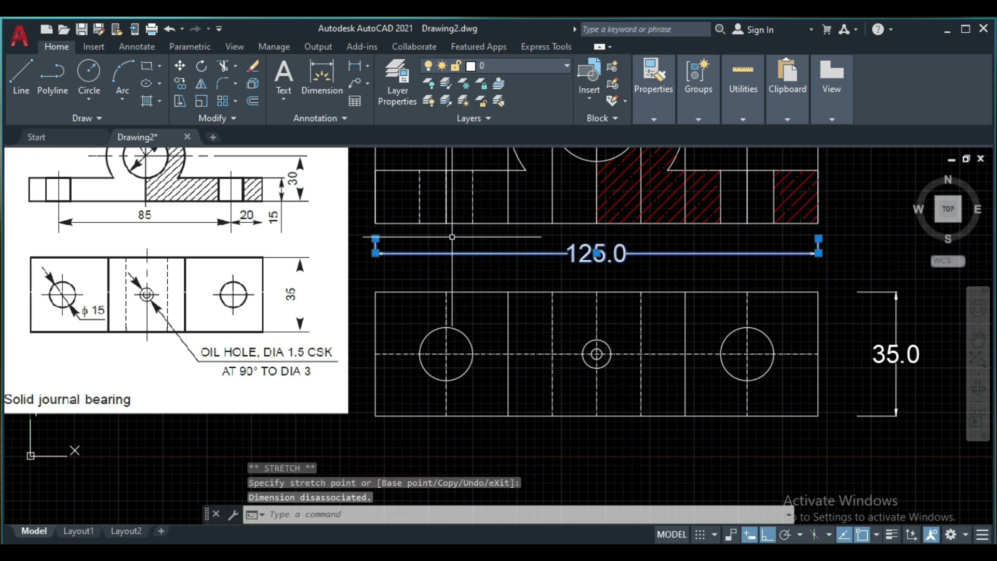
Add a linear dimension from the right hole's axis to the base's right edge, directly below the front view.
key("space")
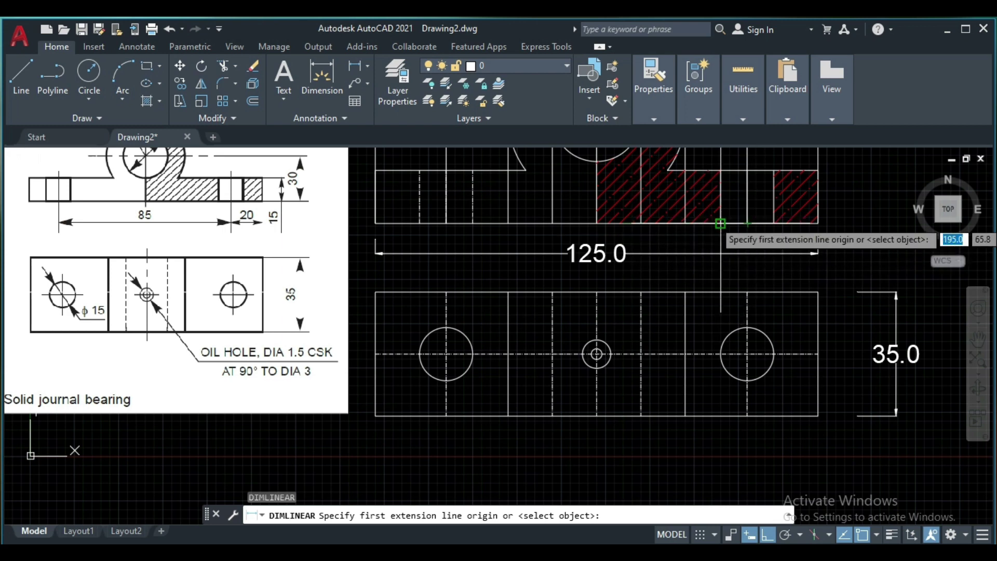
left_click(356, 68)
left_click(747, 224)
left_click(818, 224)
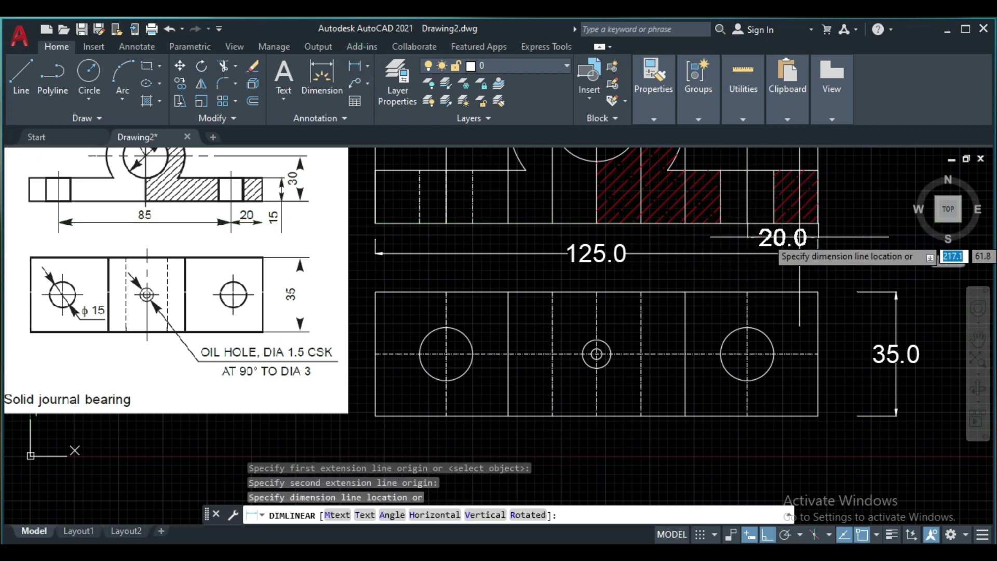
left_click(800, 236)
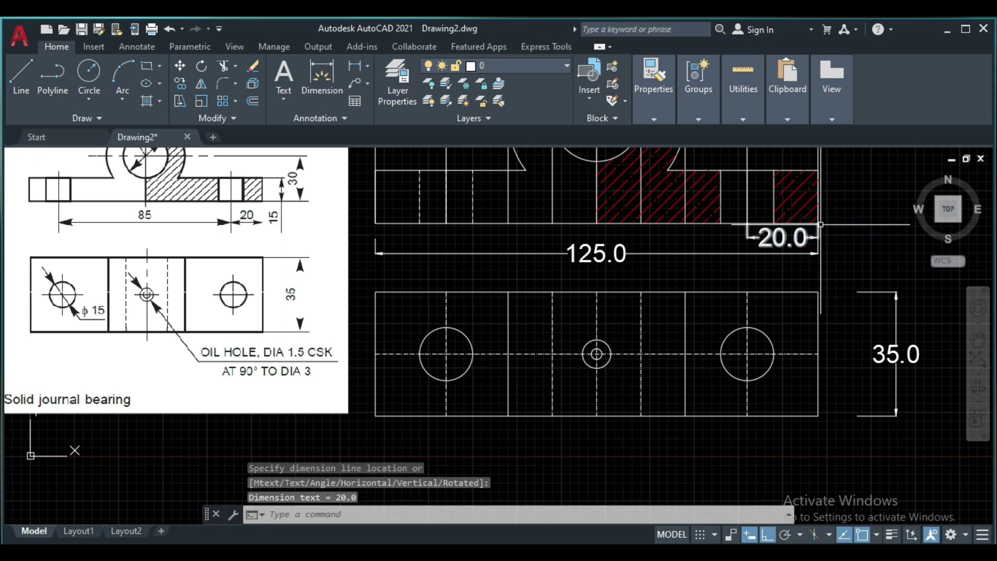
Add a diameter dimension to the top view's right hole, placing its text above and to the right of the hole.
left_click(368, 65)
left_click(381, 239)
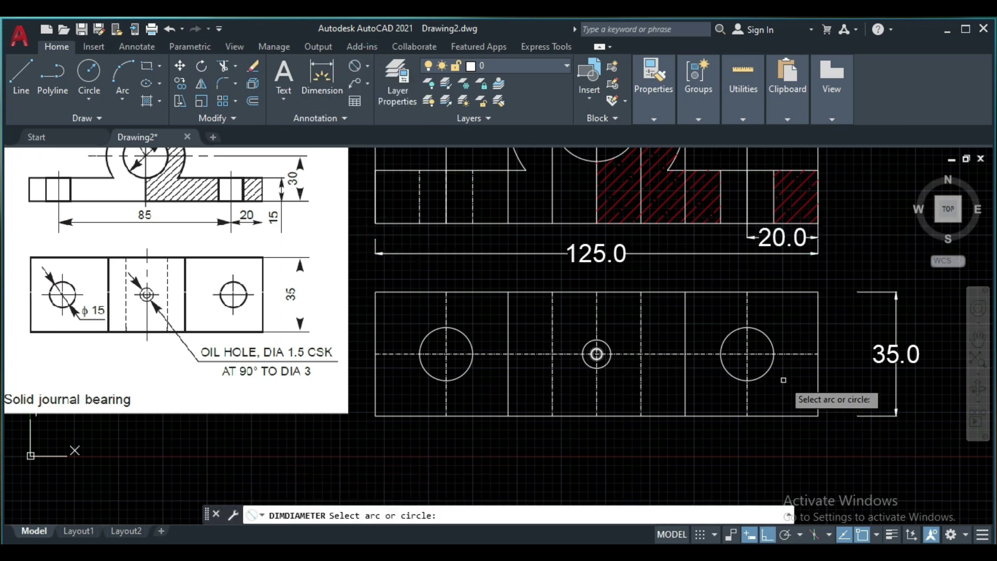
left_click(772, 343)
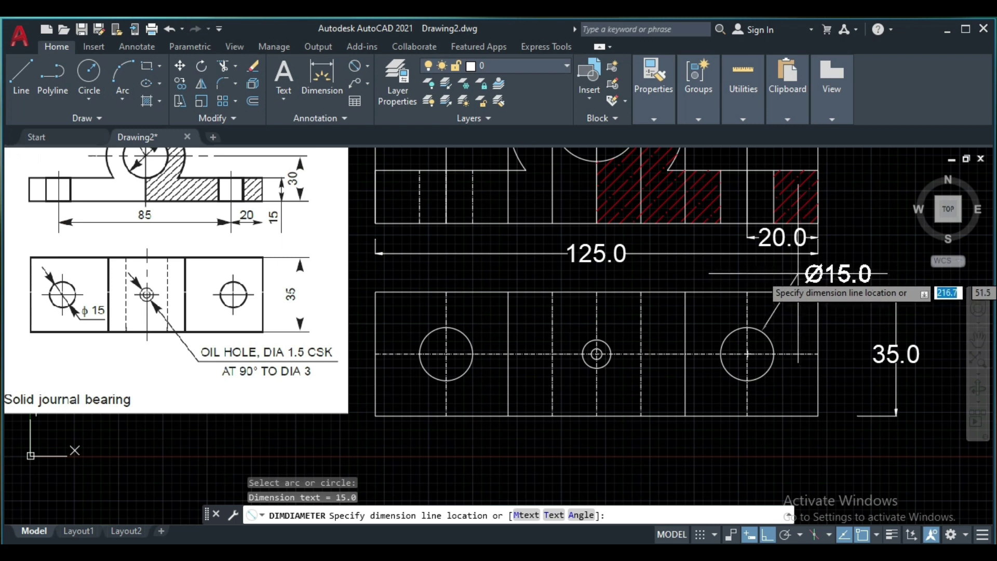
left_click(798, 274)
Add diameter dimensions to the outer and inner oil hole circles, placing both texts below the top view.
key("Return")
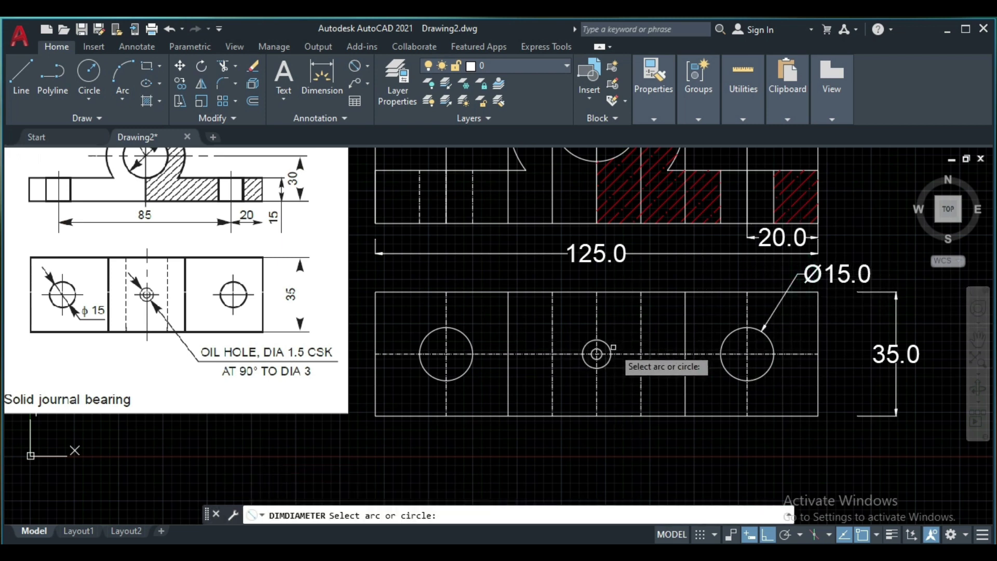
left_click(610, 347)
left_click(630, 448)
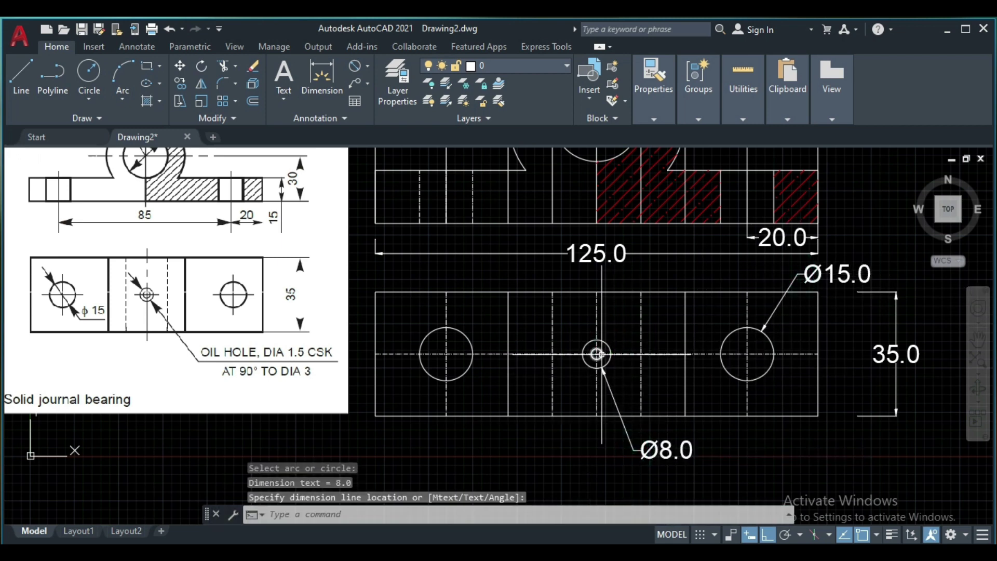
left_click(600, 365)
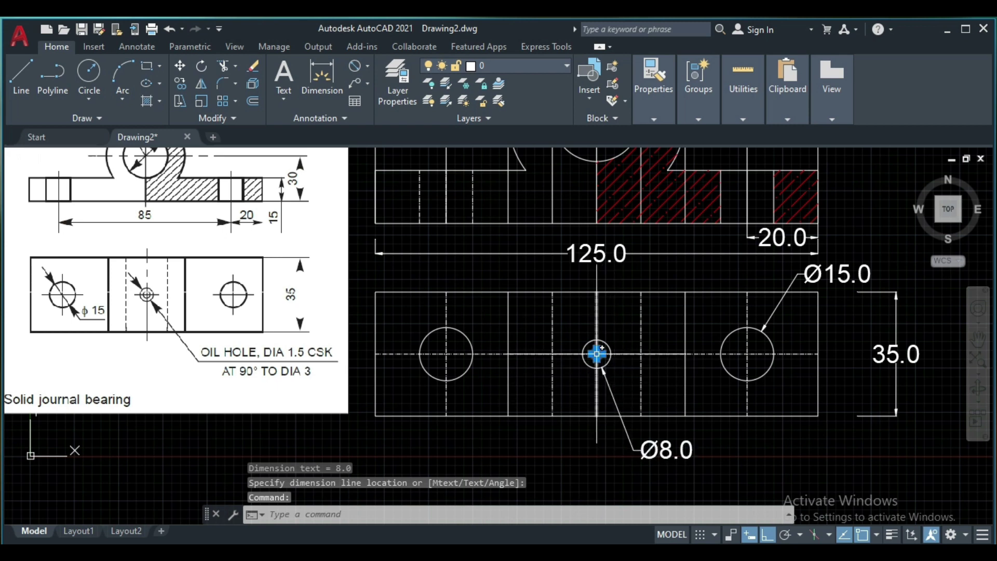
key("Escape")
left_click(355, 67)
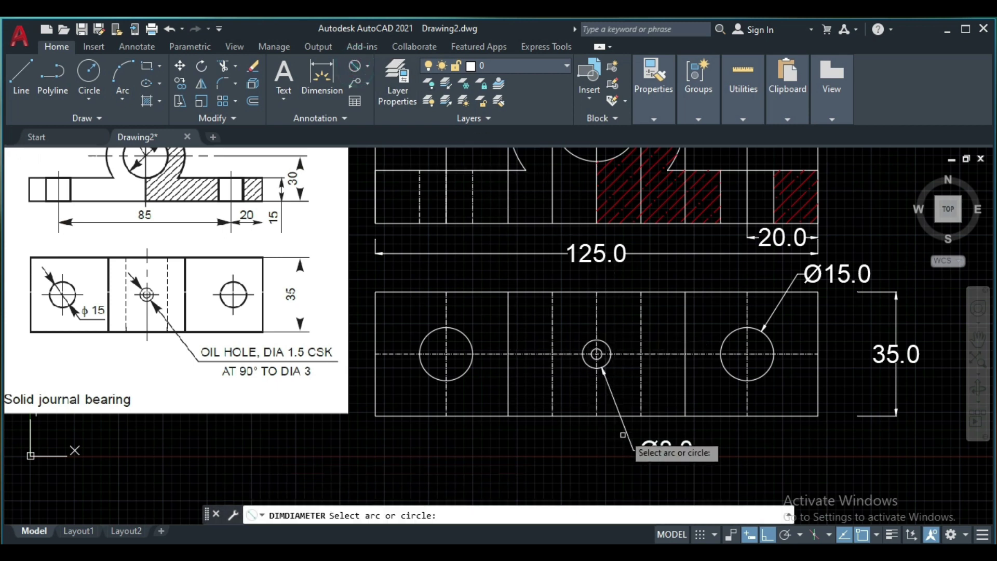
left_click(600, 352)
left_click(524, 461)
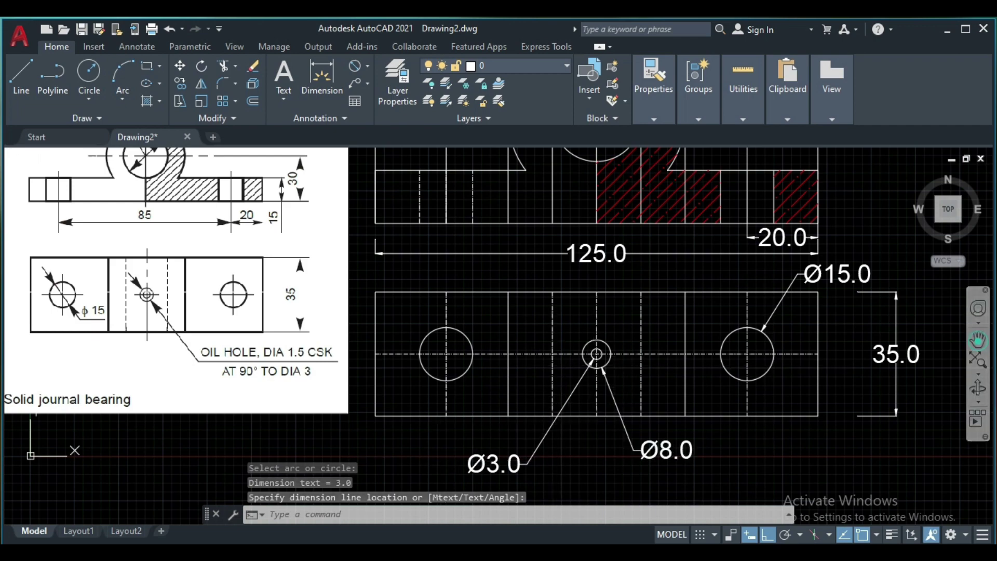
Erase the vertical construction lines extending above the front view and the horizontal line through the bore's centre.
left_click(979, 339)
mouse_move(763, 265)
left_mouse_down()
mouse_move(774, 427)
mouse_move(766, 414)
left_mouse_up()
right_click(883, 274)
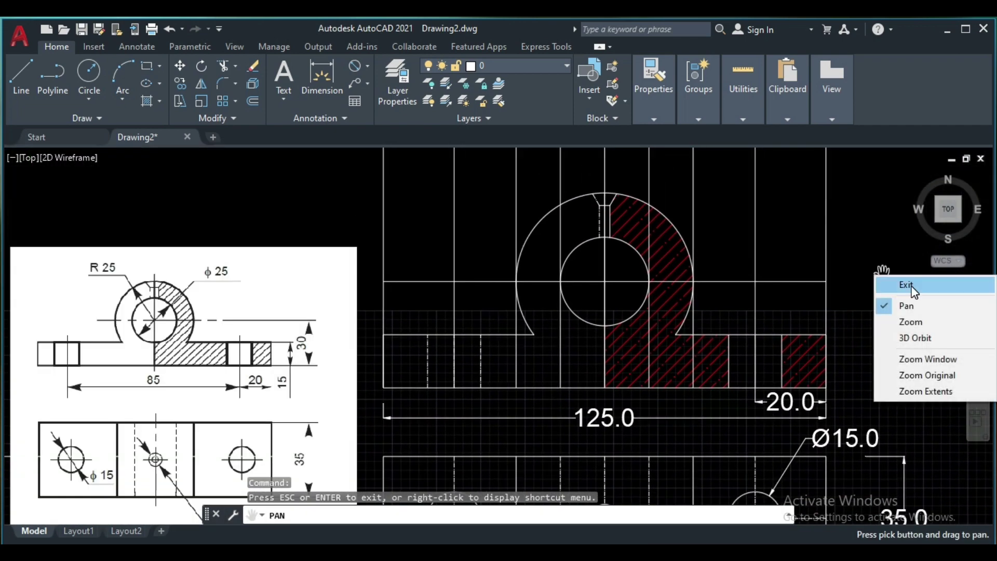
left_click(906, 283)
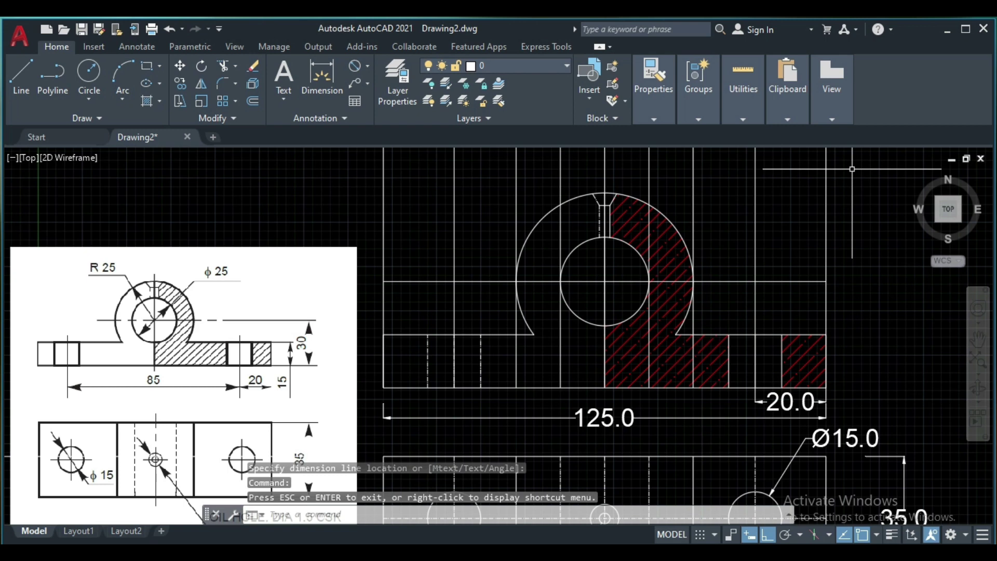
left_click(851, 169)
left_click(251, 176)
key("Delete")
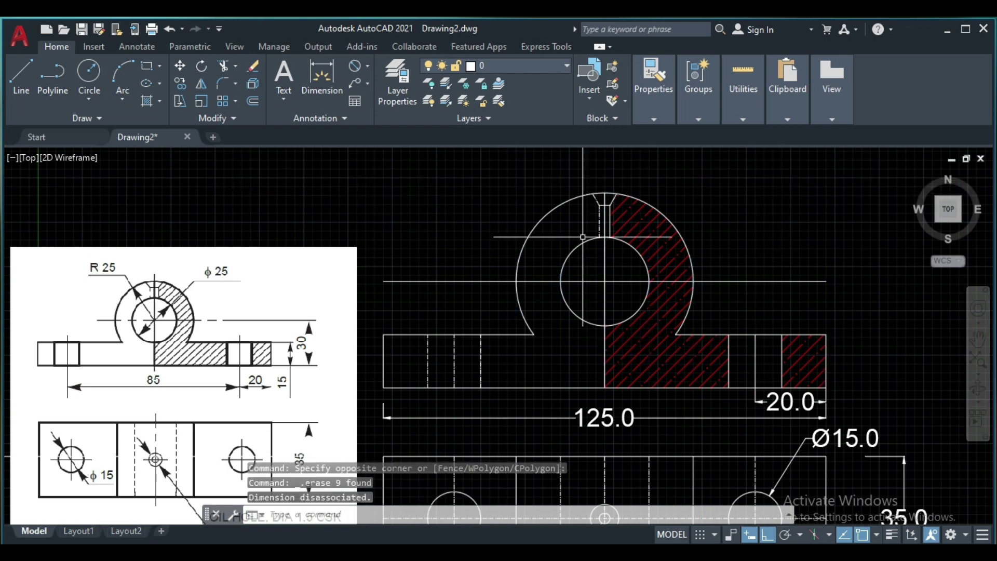
left_click(752, 281)
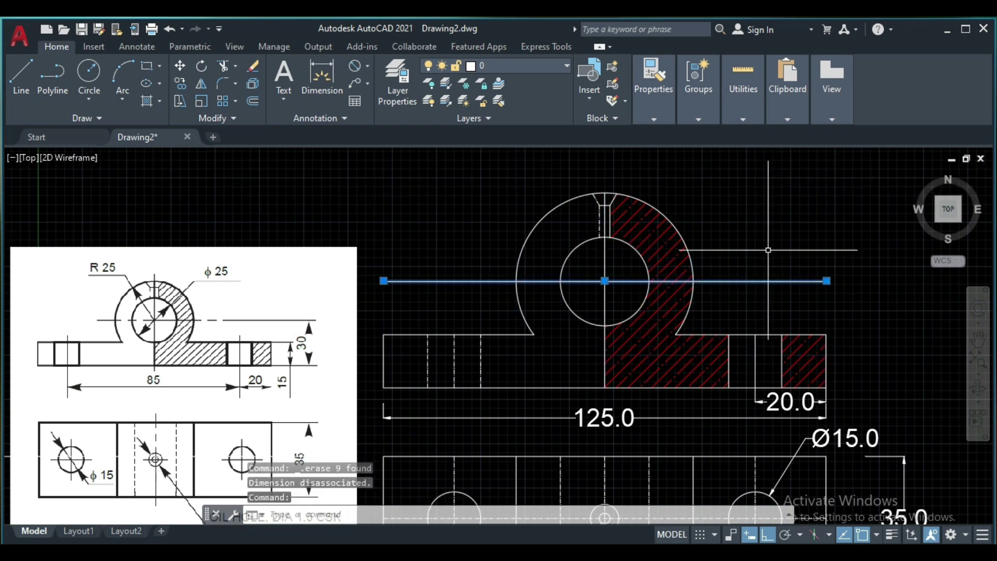
key("Delete")
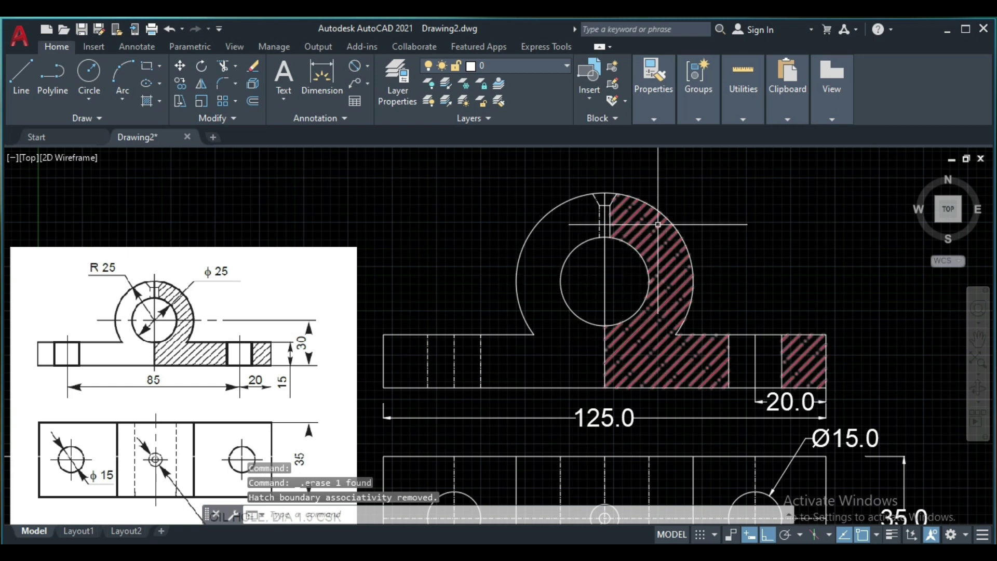
Add diameter dimensions to the front view's outer arc and bore circle, placing both texts above and to the right of the bearing.
left_click(356, 66)
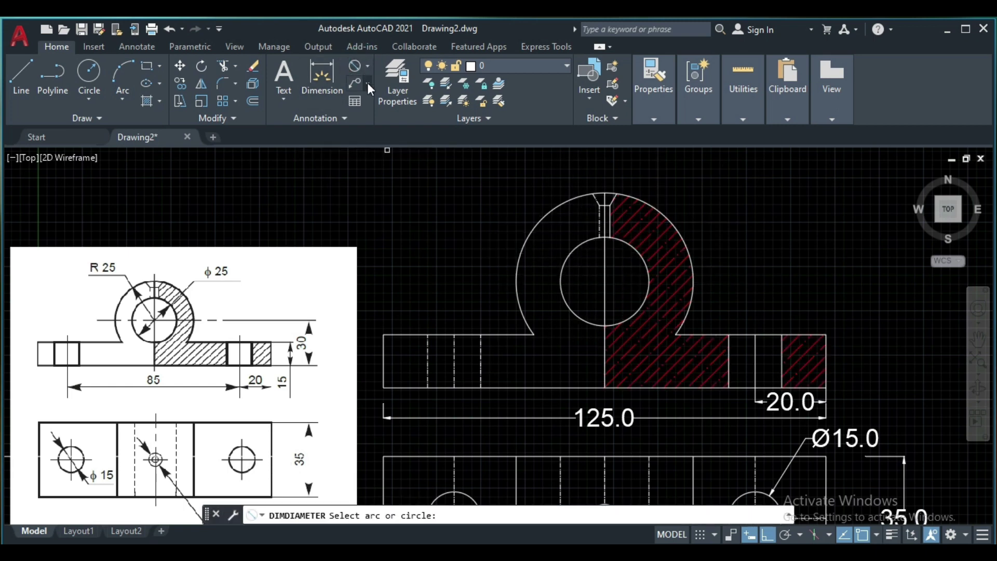
left_click(667, 219)
left_click(774, 191)
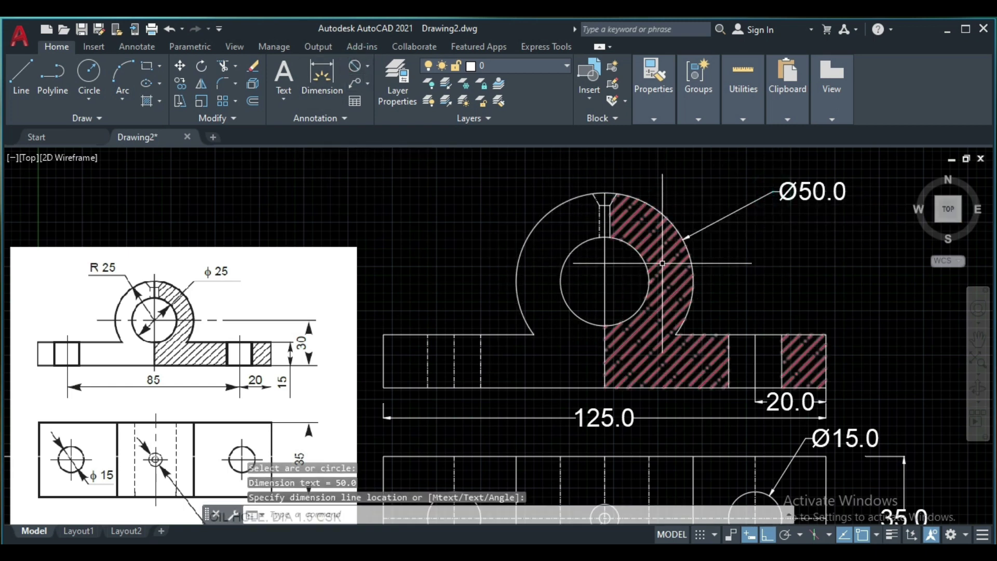
key("Return")
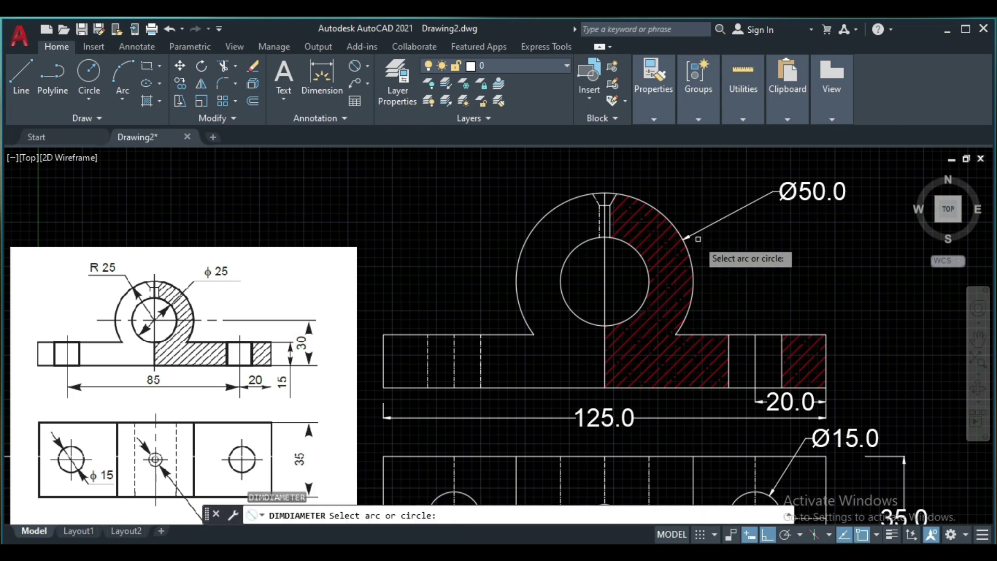
left_click(633, 246)
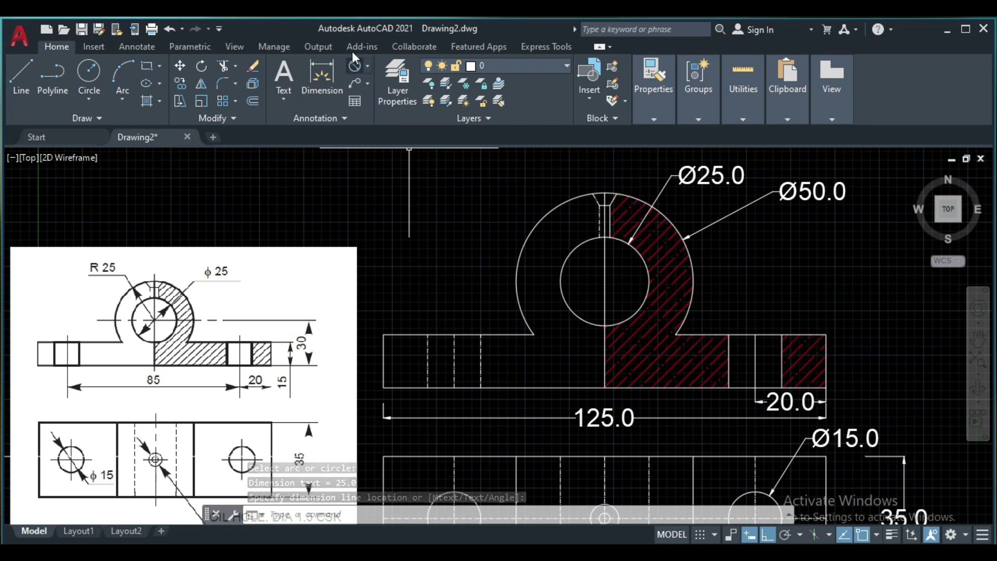
Add a vertical linear dimension for the base's thickness, just to the right of the front view's right edge.
left_click(366, 63)
left_click(378, 94)
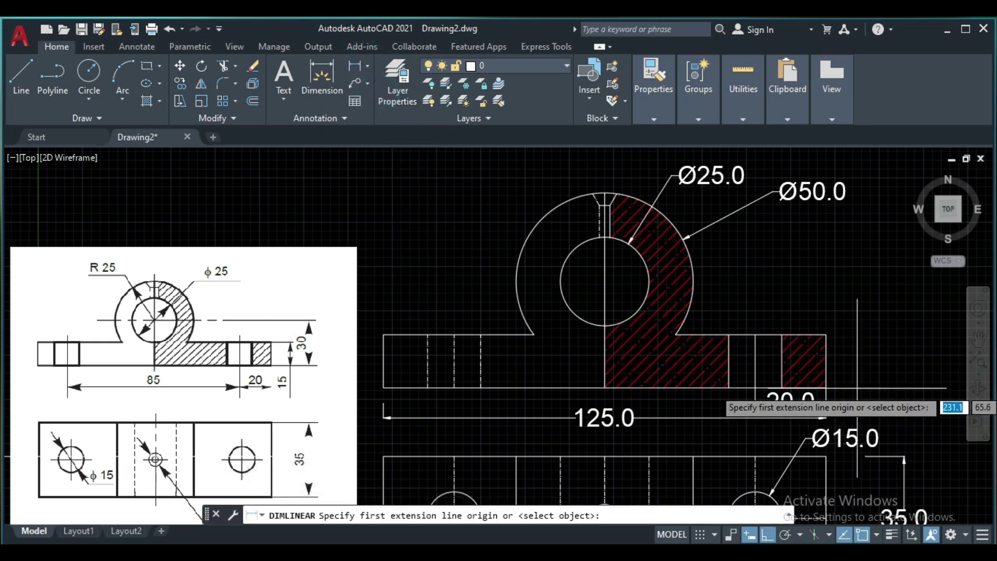
left_click(826, 387)
left_click(826, 334)
left_click(872, 333)
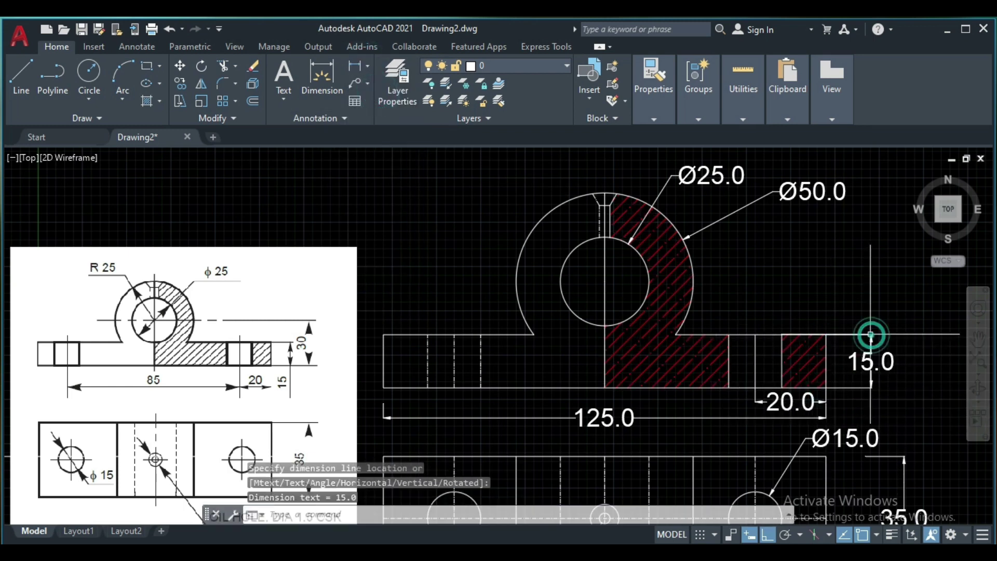
Stretch both extension line origins of the base thickness dimension away from the base's right edge to leave a gap.
left_click(835, 333)
left_click(826, 334)
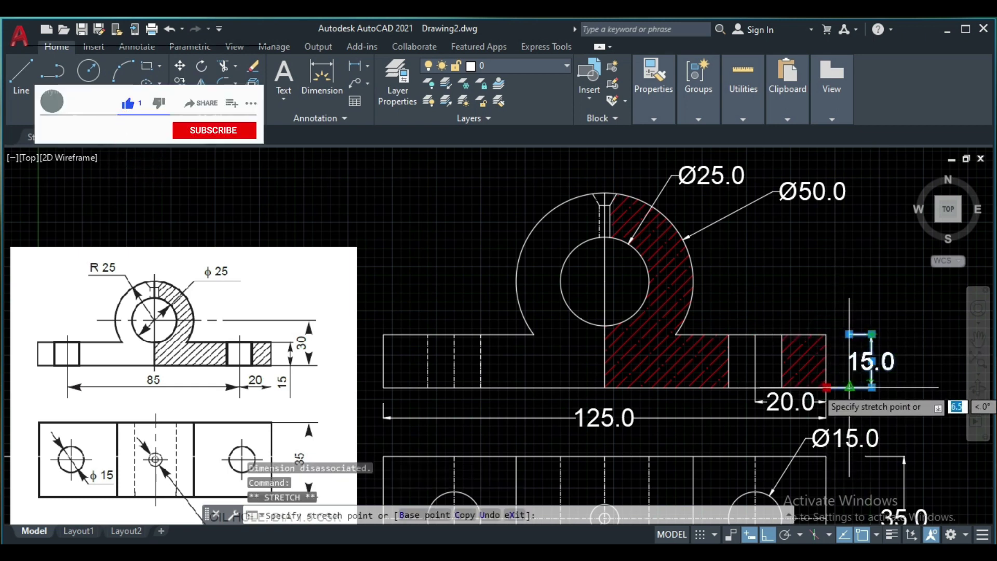
left_click(850, 388)
key("Escape")
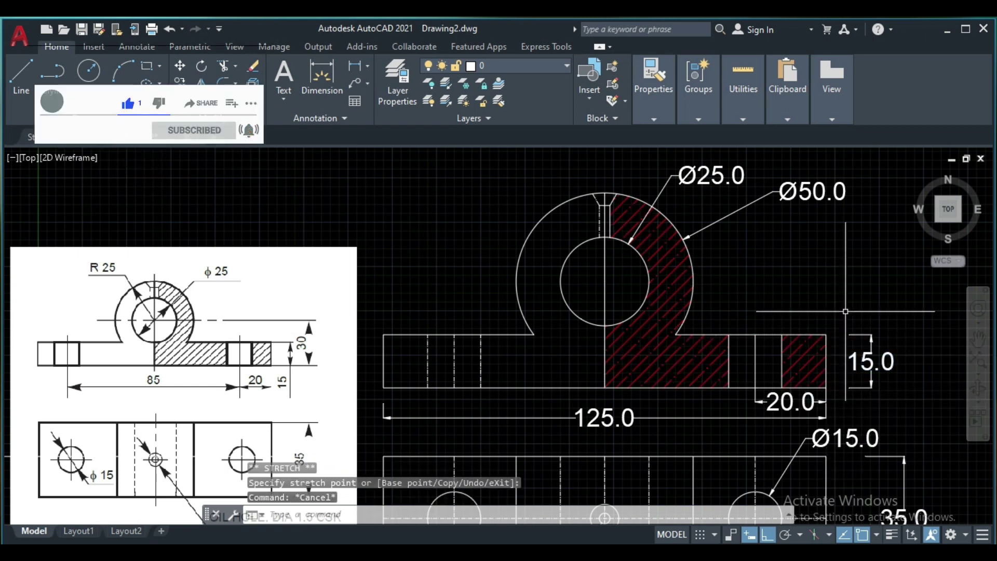
left_click(978, 337)
left_click_drag(814, 438, 805, 389)
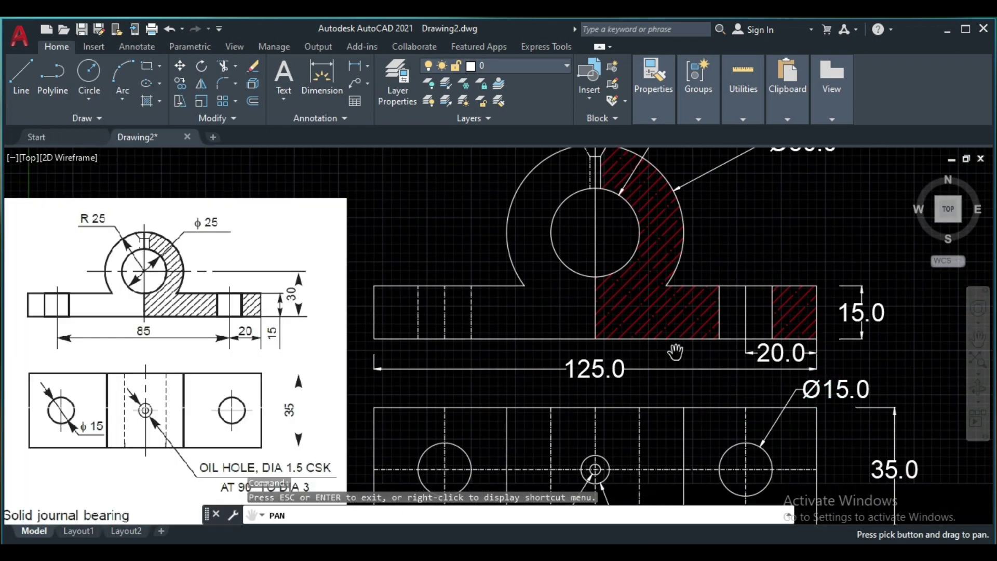
right_click(675, 352)
left_click(737, 363)
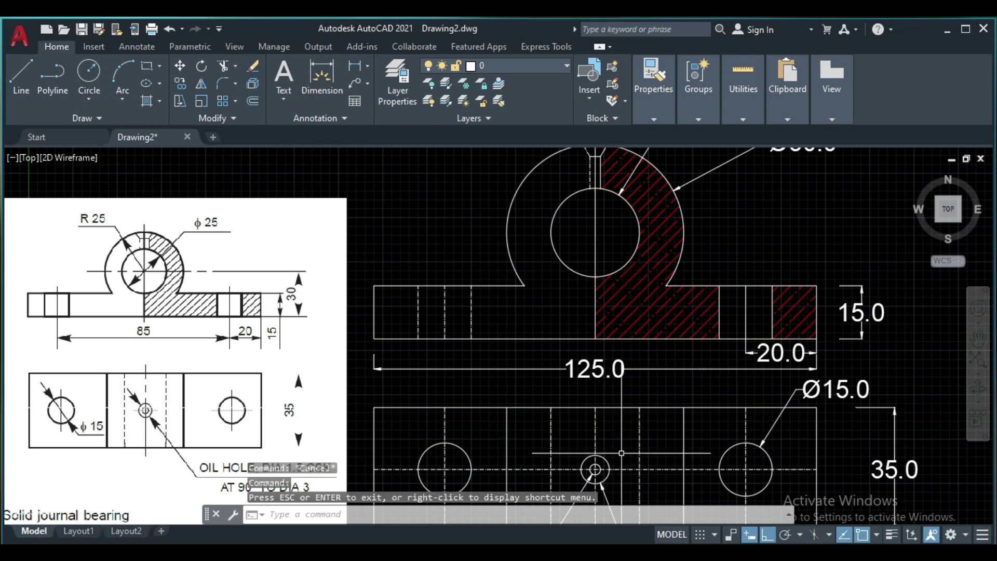